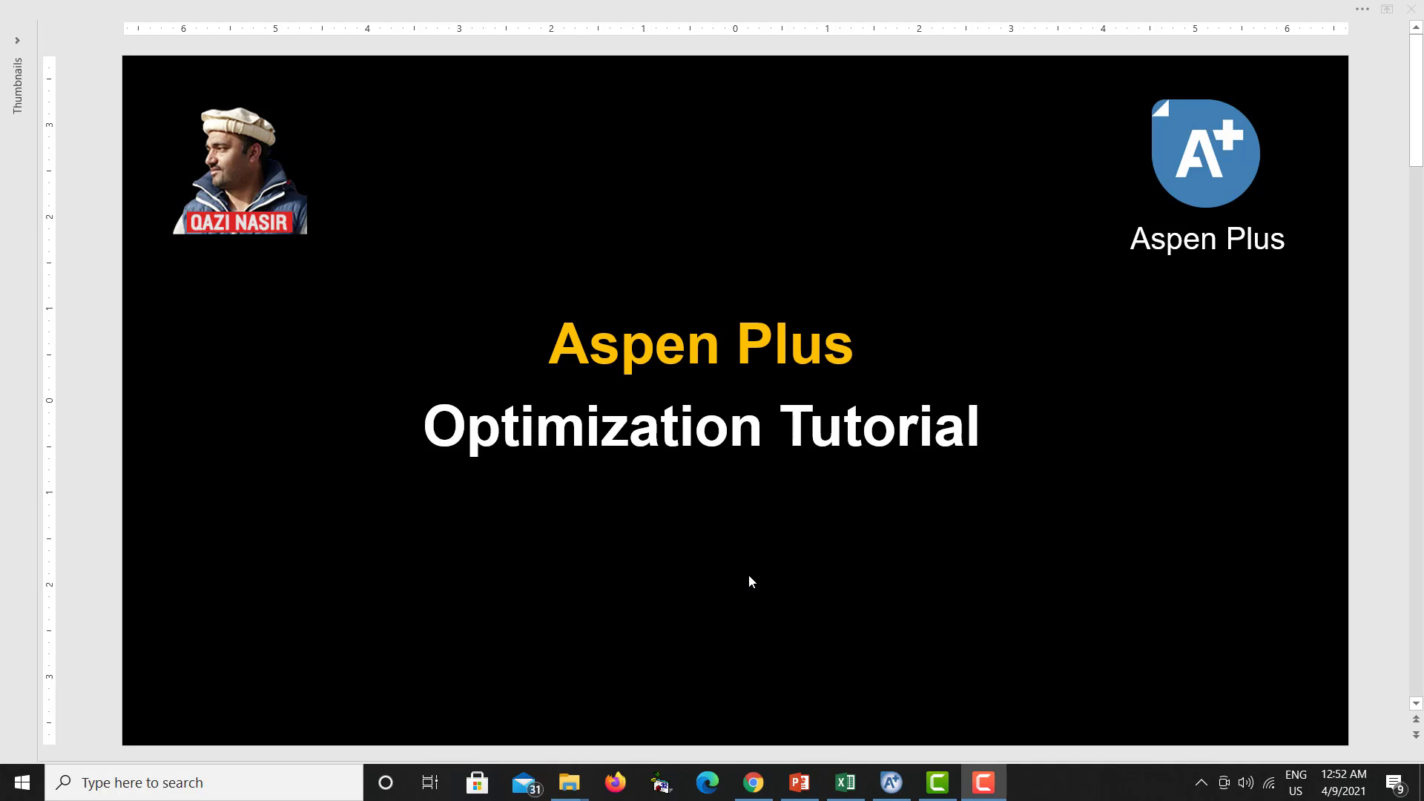
Advance the presentation to the Flowsheeting slide with the flash separation diagram.
left_click(1062, 544)
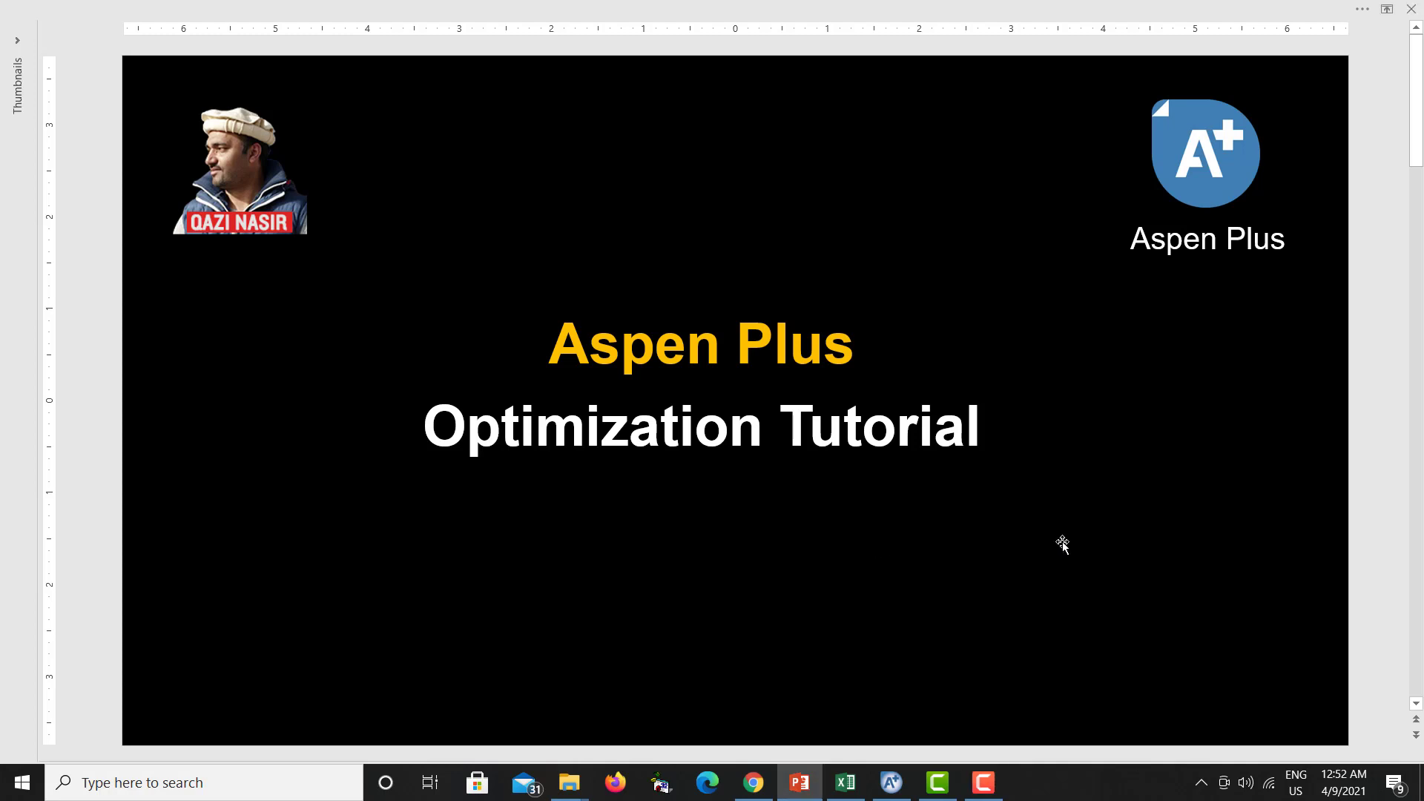
scroll(1062, 544, "down", 1)
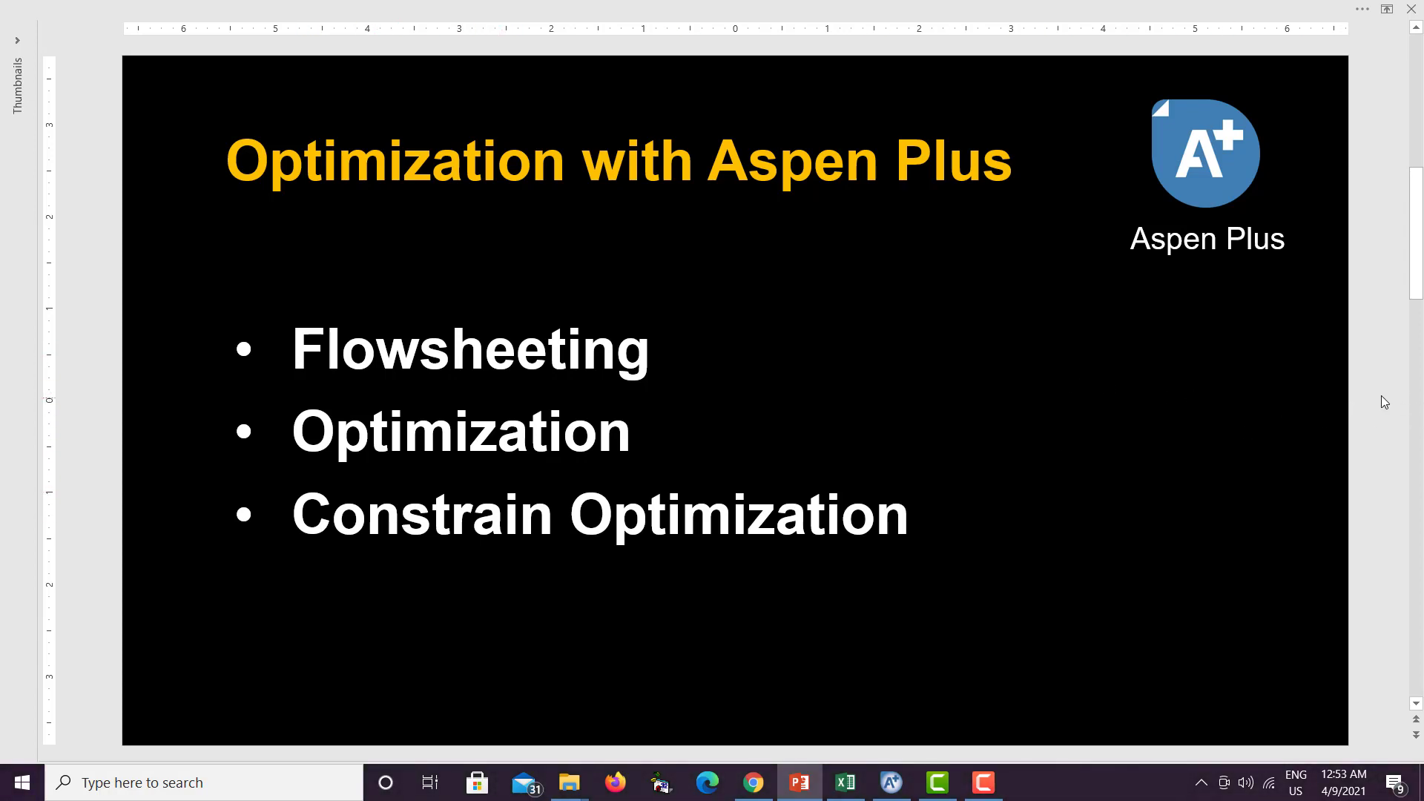
scroll(1370, 391, "down", 1)
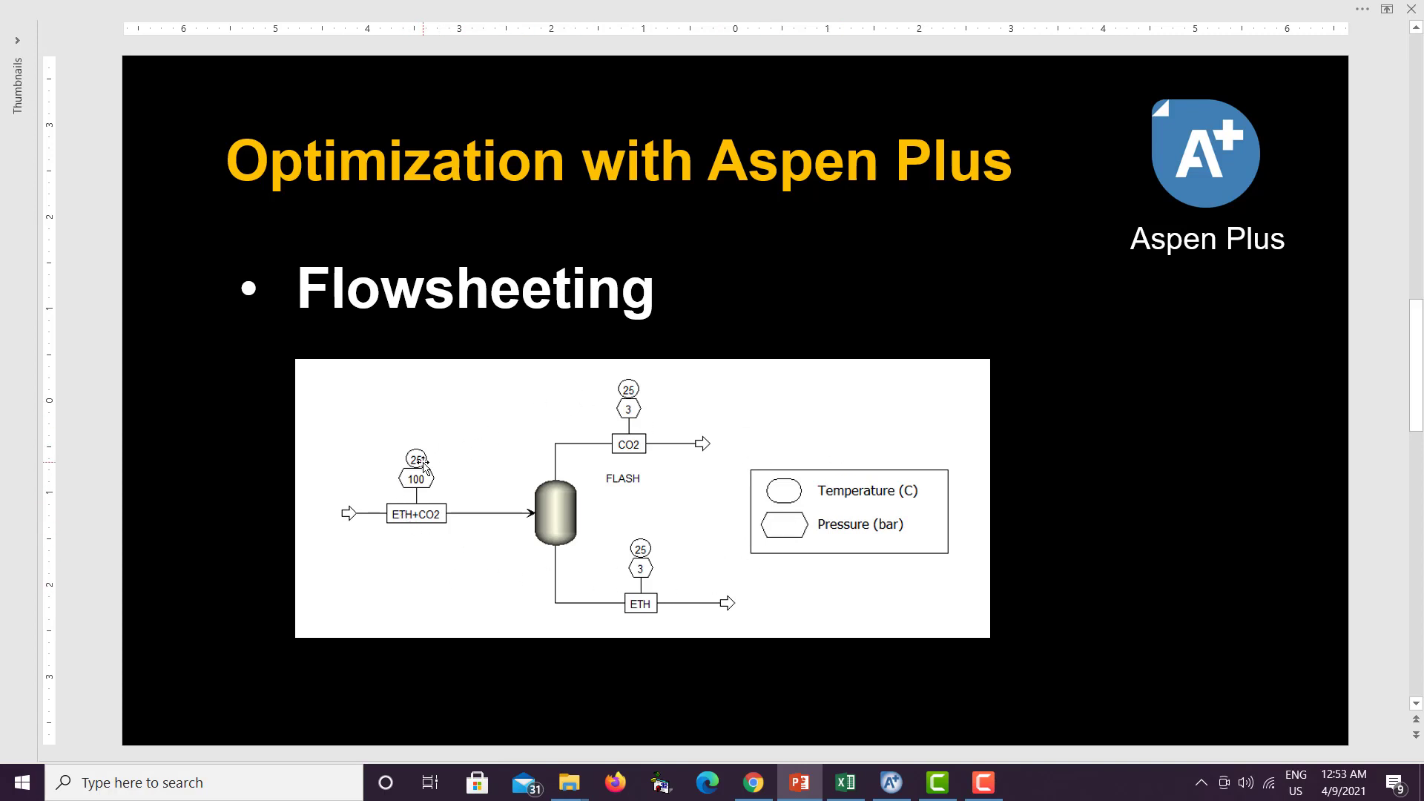
Switch to Aspen Plus and add CO2 and ETHANOL to the component list.
mouse_move(894, 789)
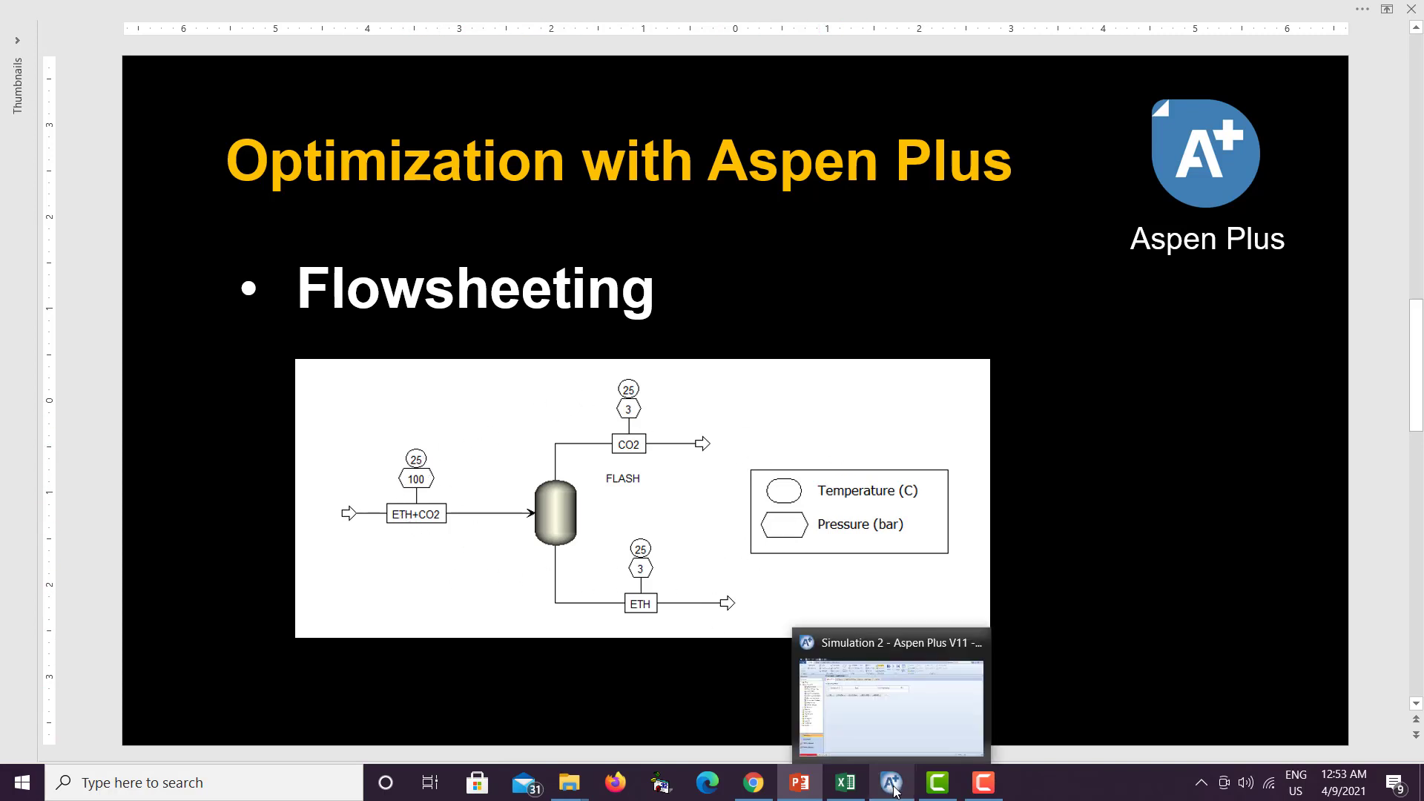
left_click(894, 747)
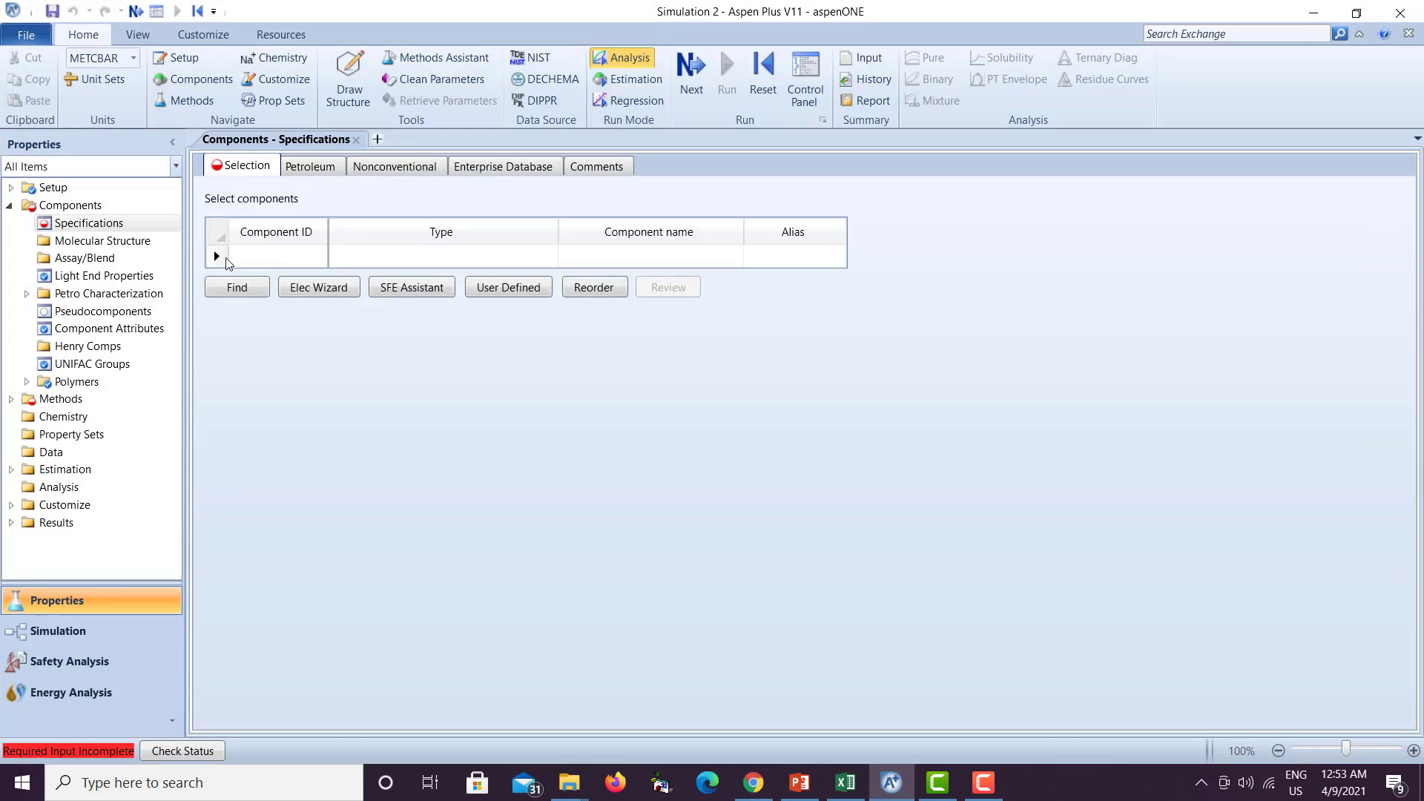
left_click(252, 260)
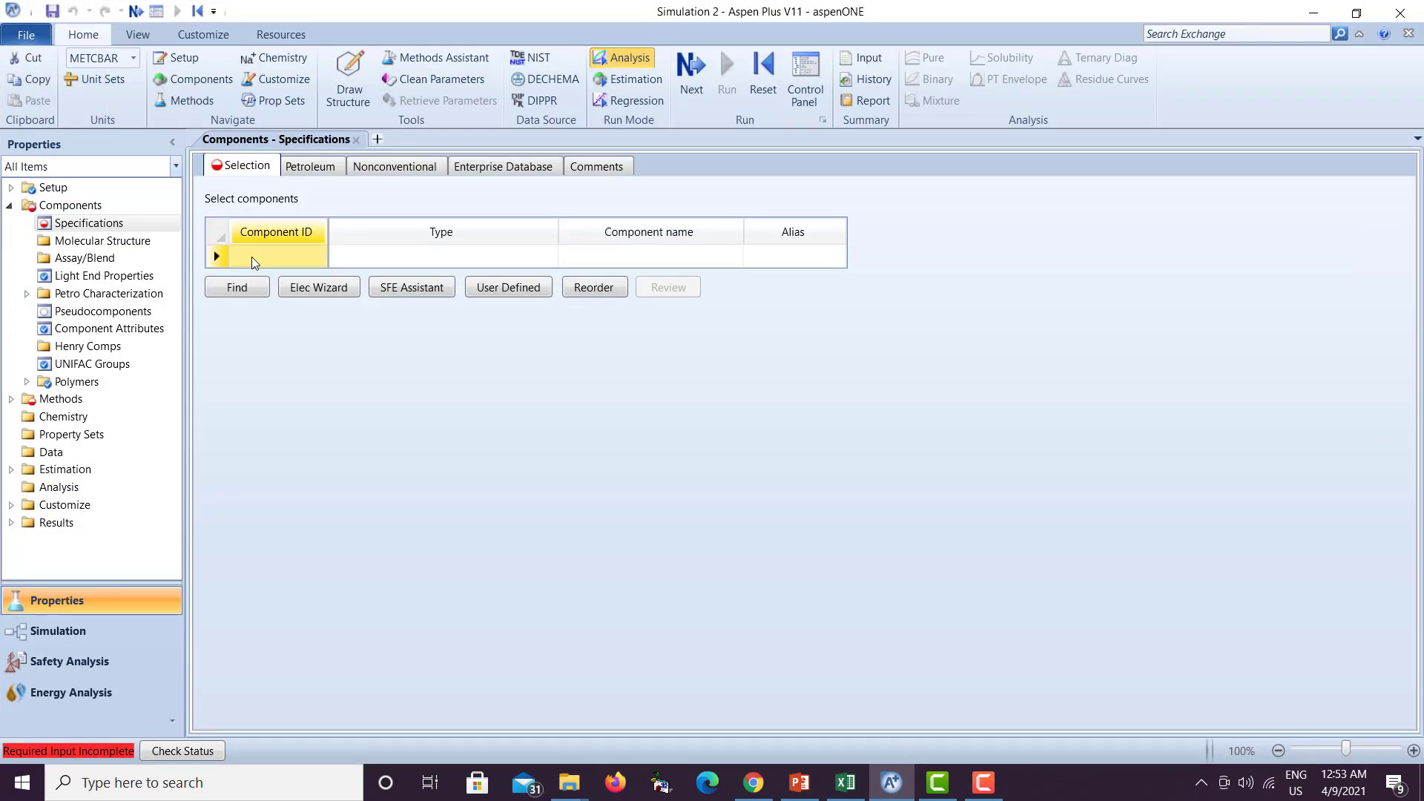
type("CO2")
key("Return")
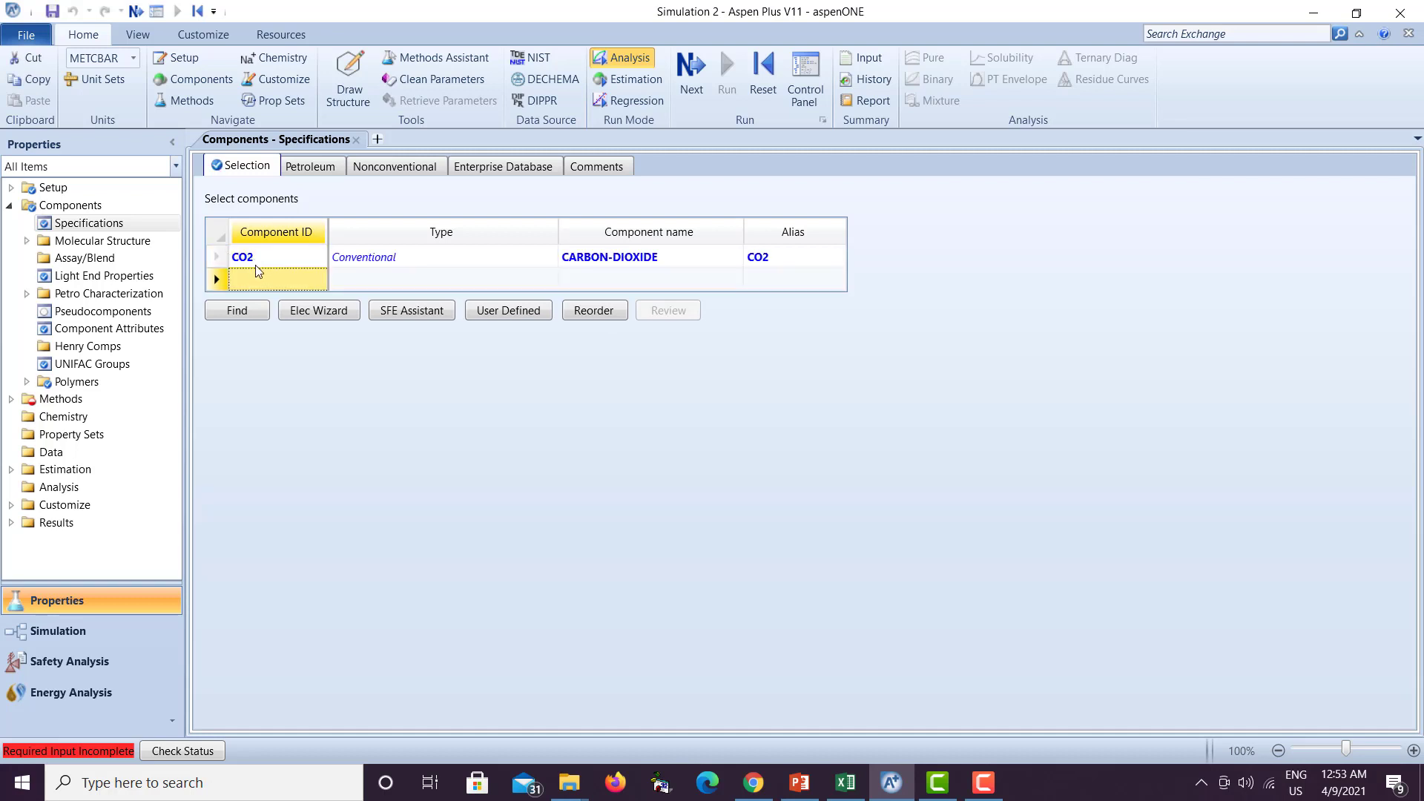
type("ETHANOL")
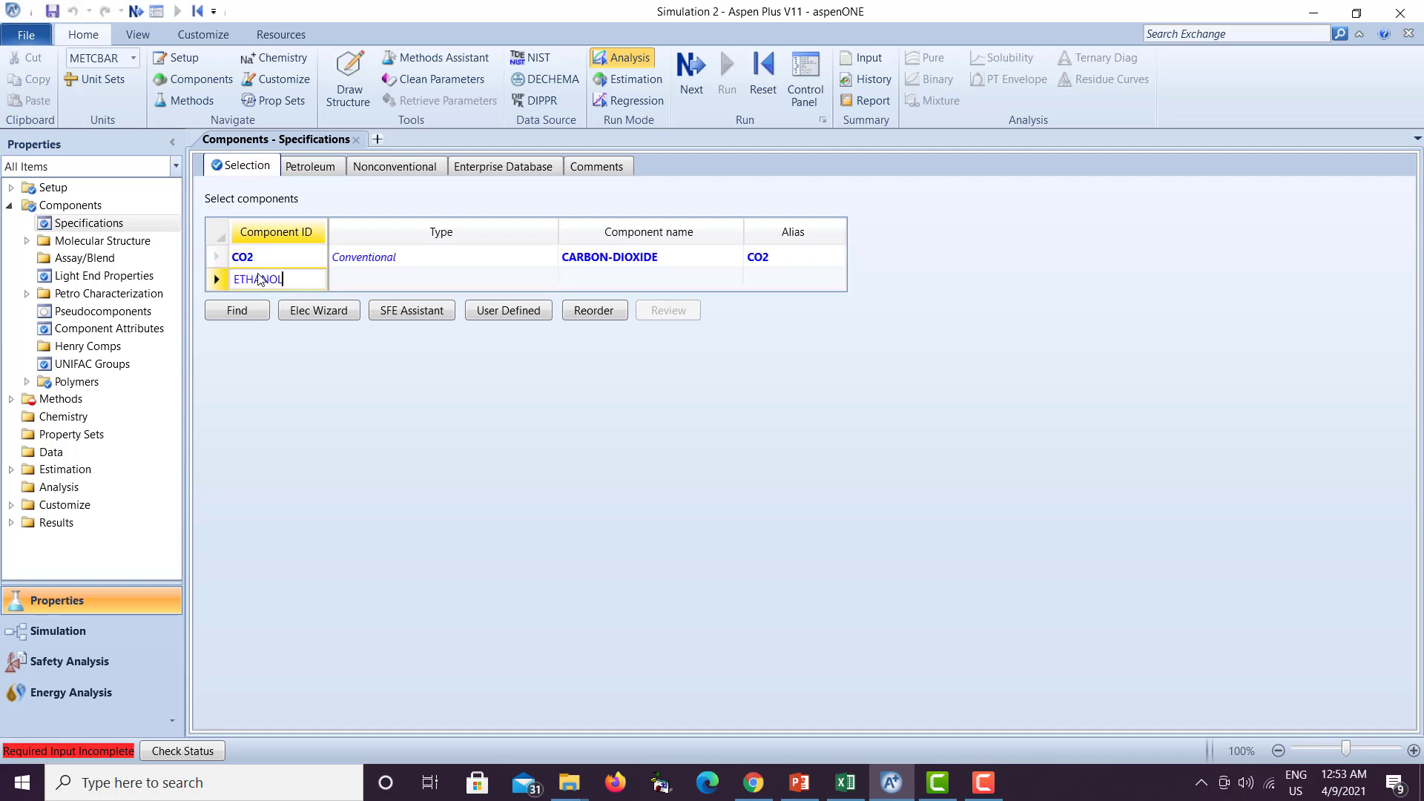
key("Return")
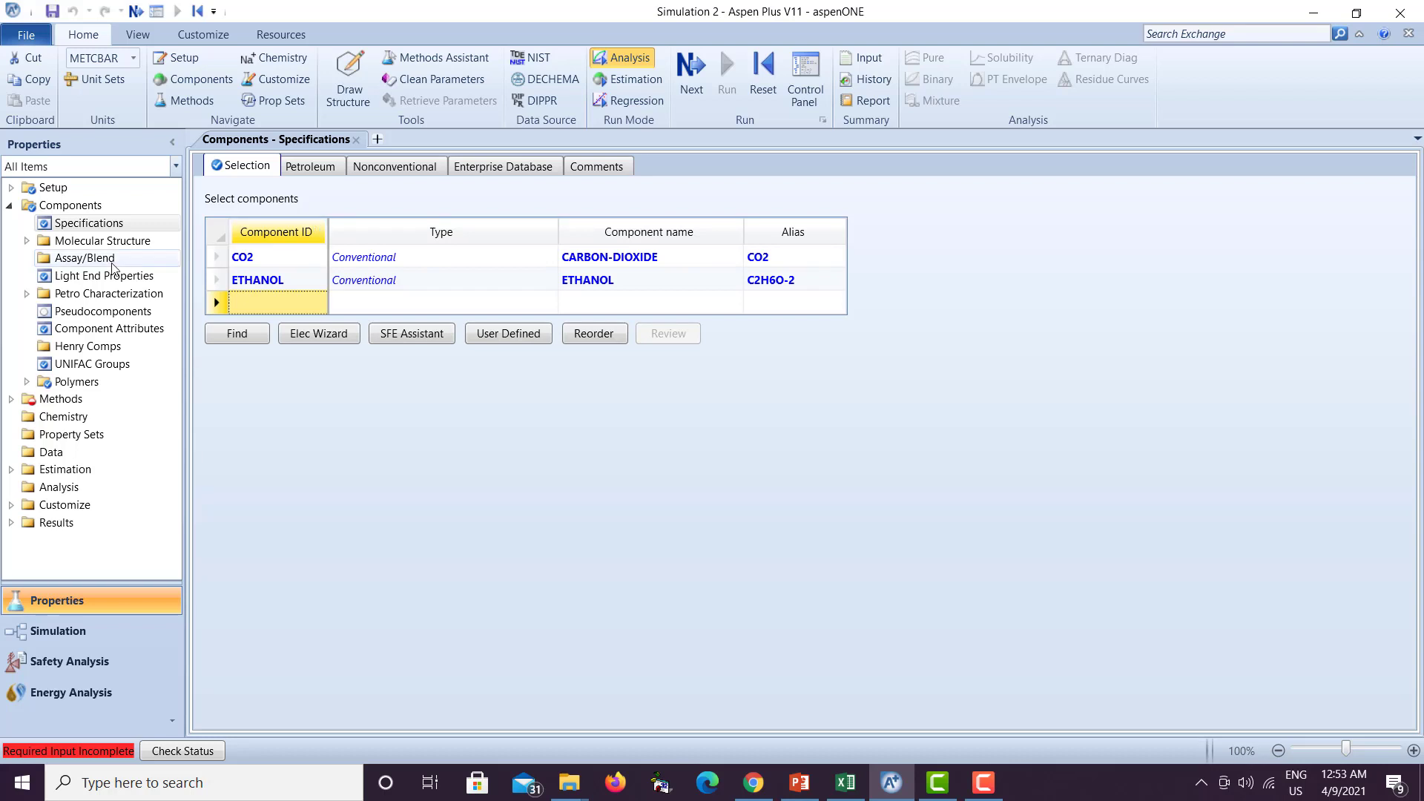
Set the base property method to UNIFAC and run the property analysis and setup.
left_click(61, 399)
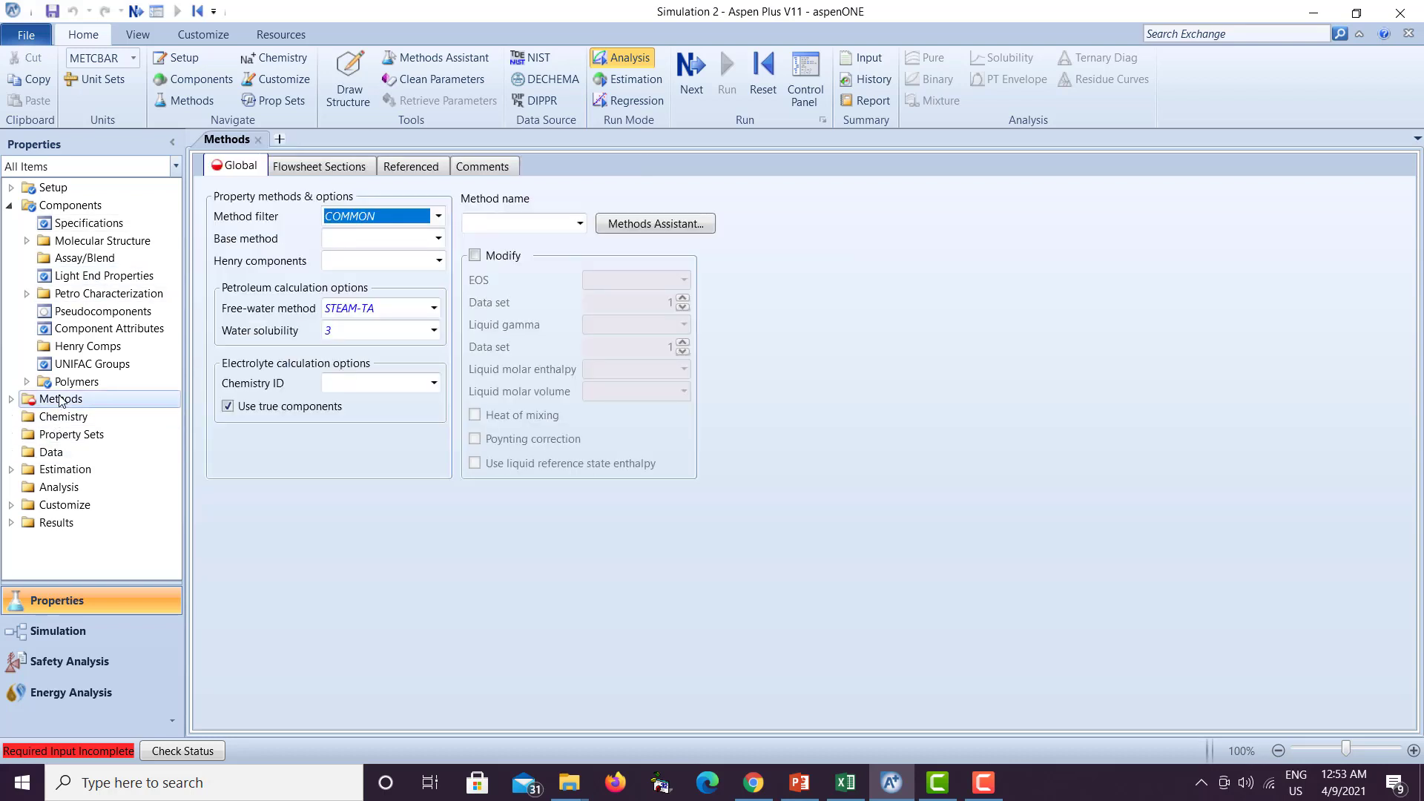
left_click(438, 239)
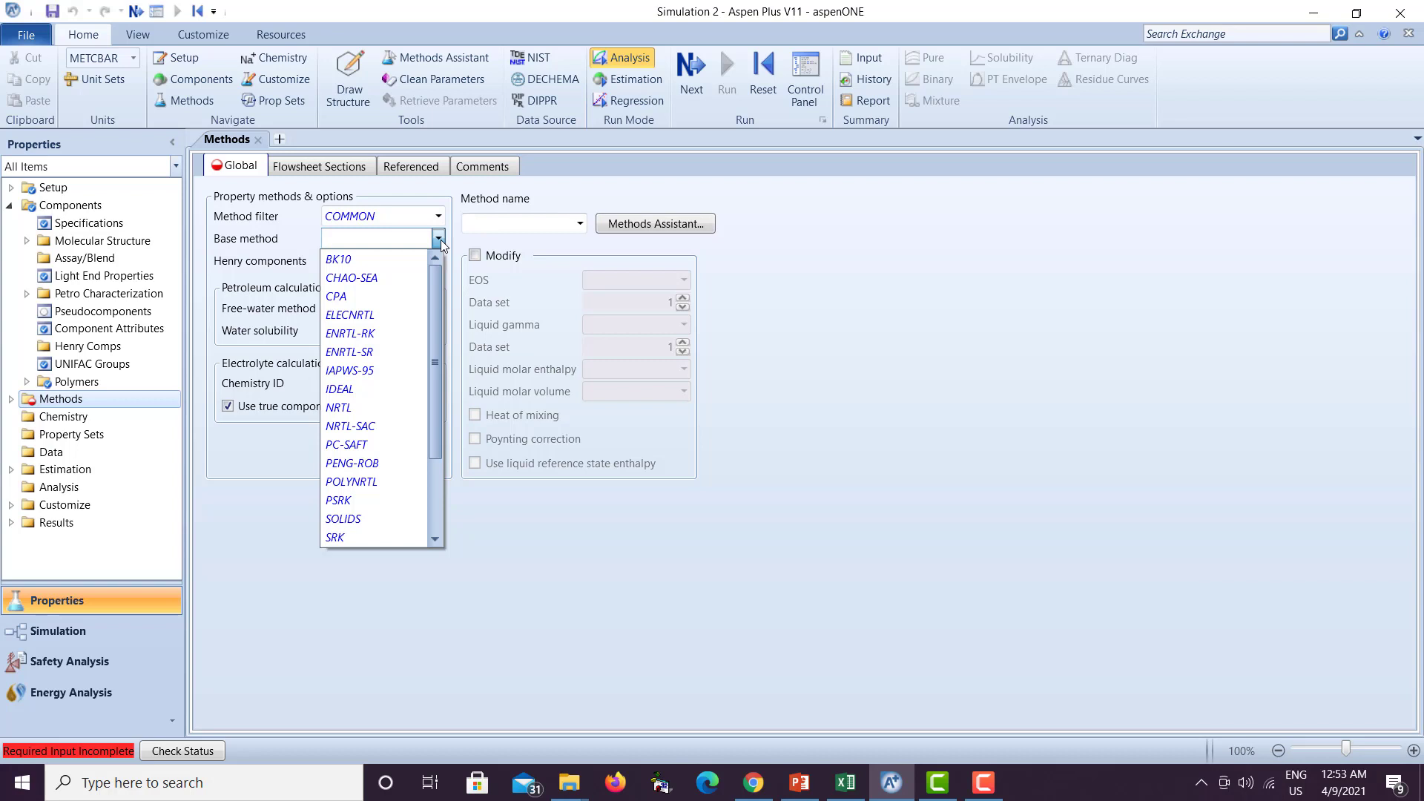
scroll(394, 419, "down", 2)
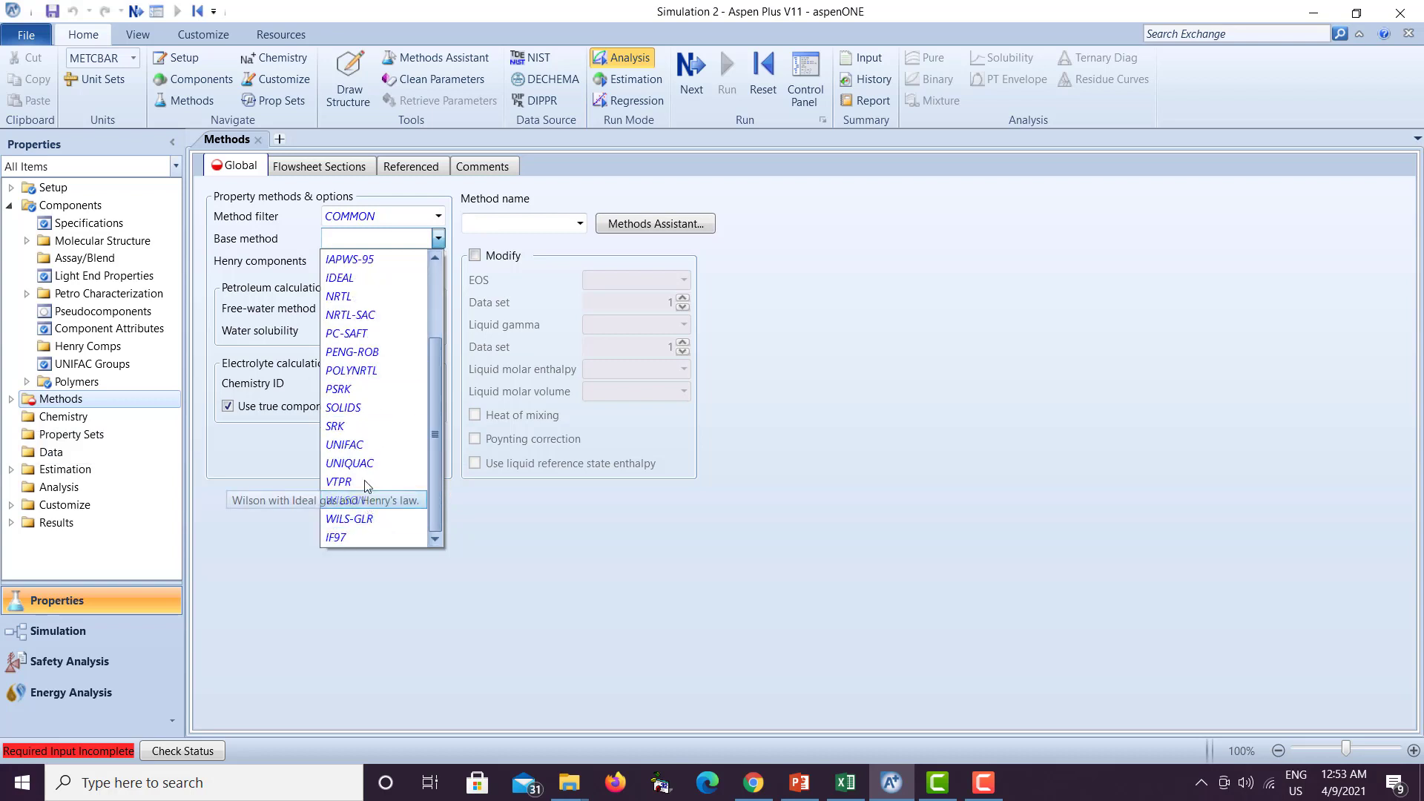
left_click(358, 444)
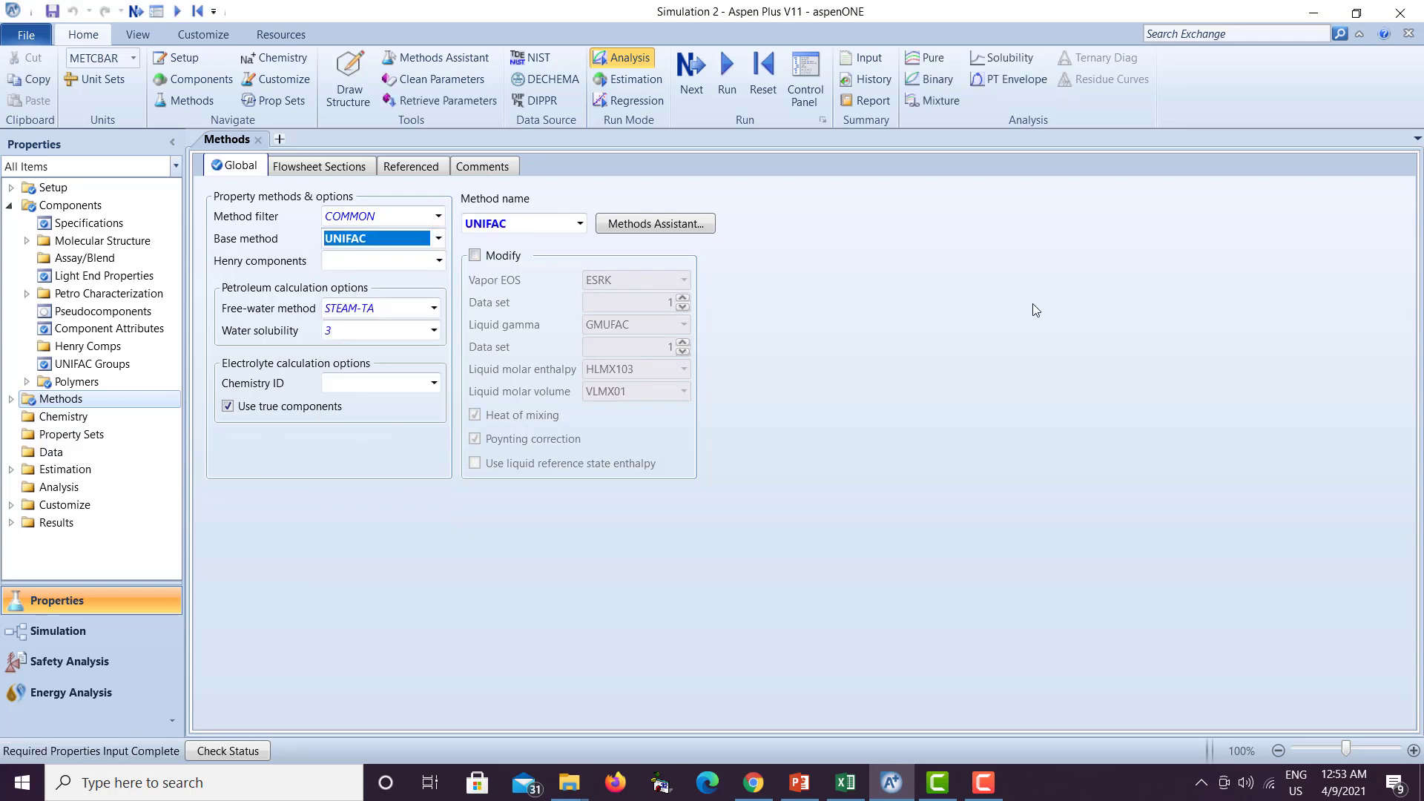
left_click(692, 81)
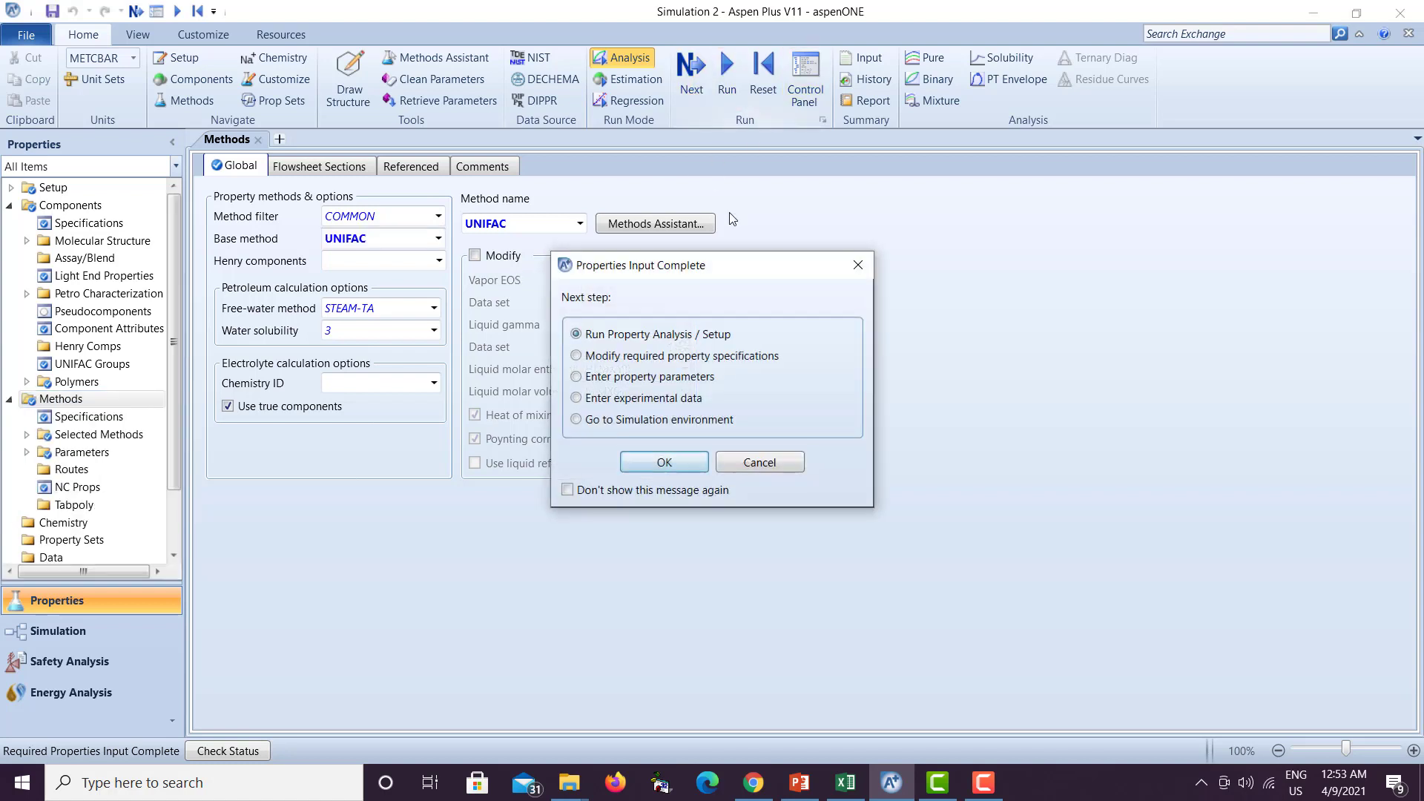
left_click(664, 463)
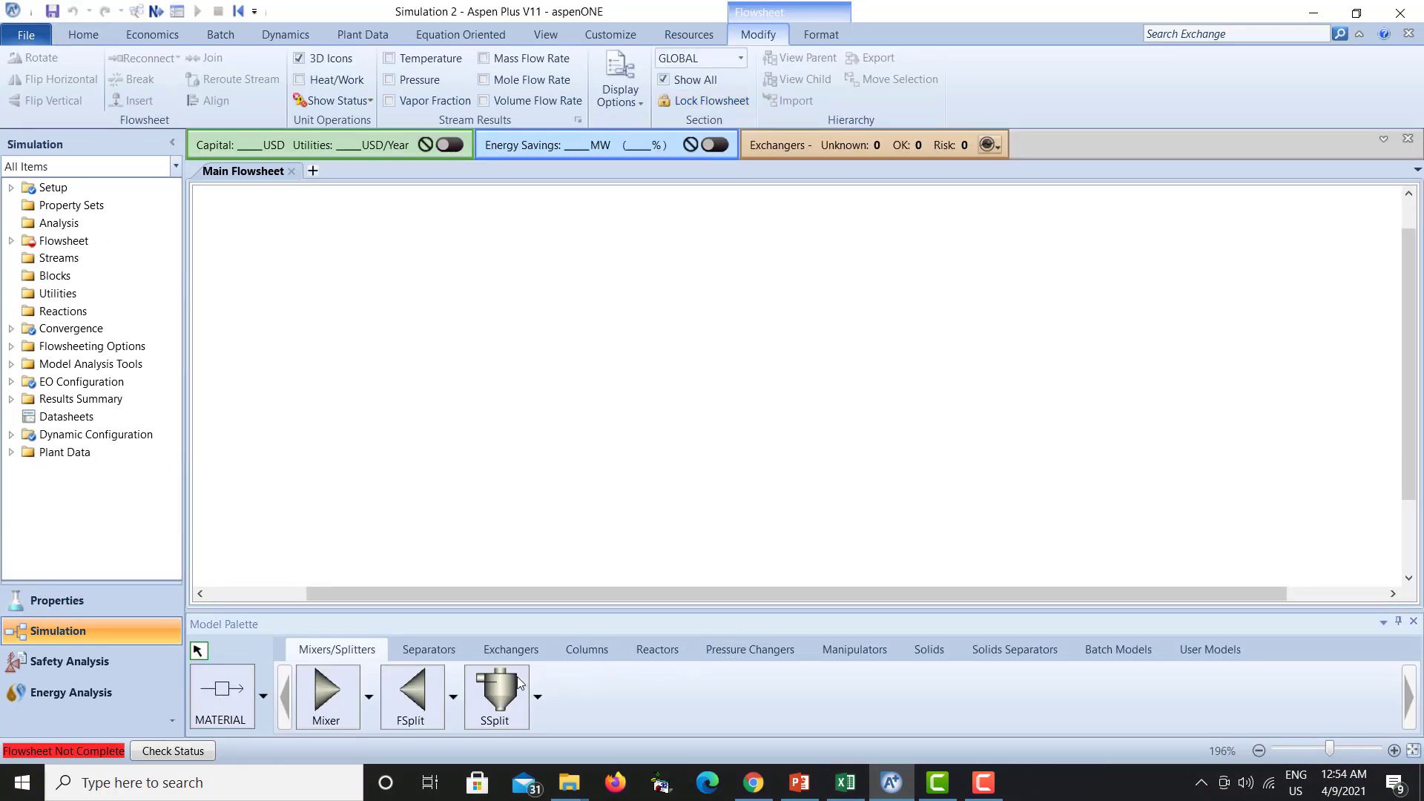
Place a Flash2 separator block near the middle of the main flowsheet.
left_click(437, 649)
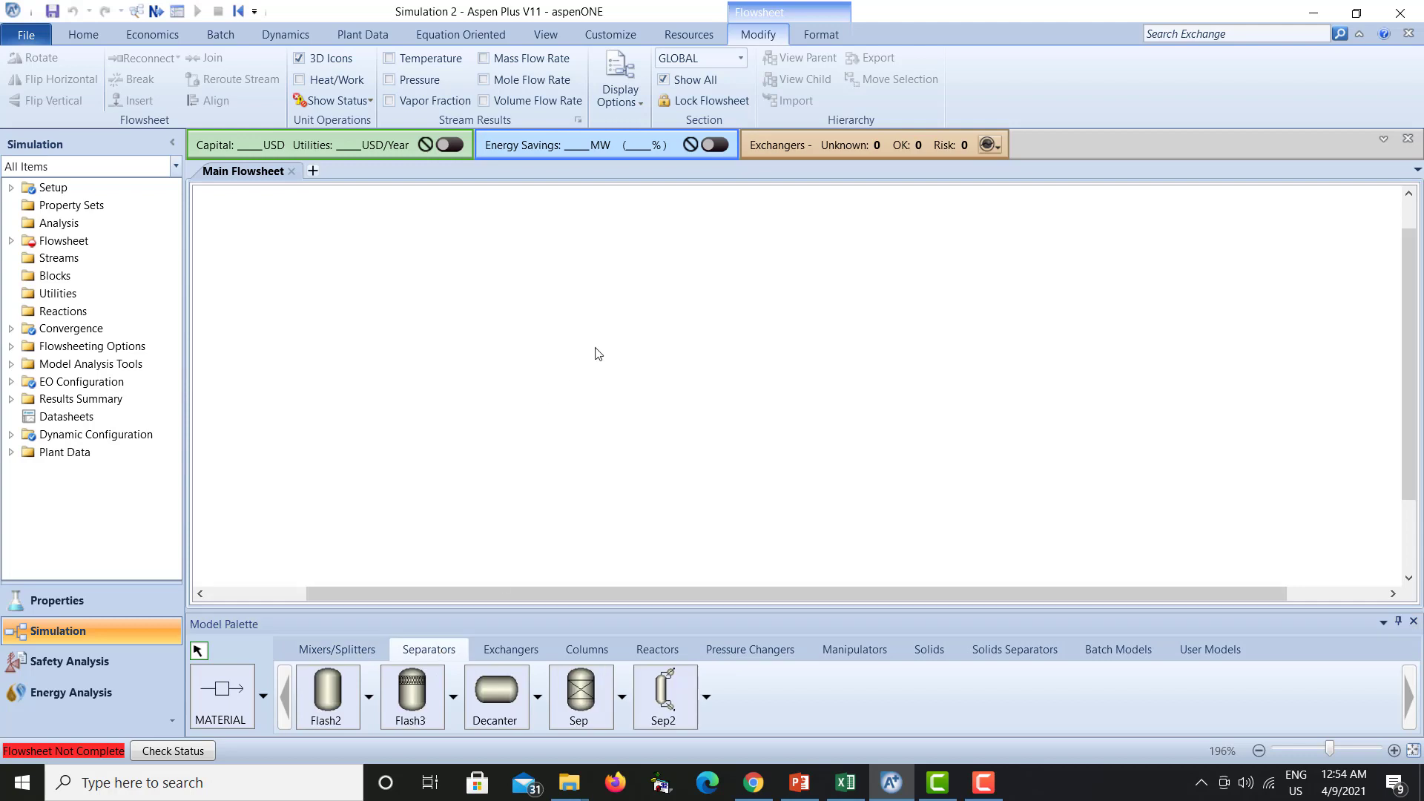
left_click(341, 712)
left_click(605, 386)
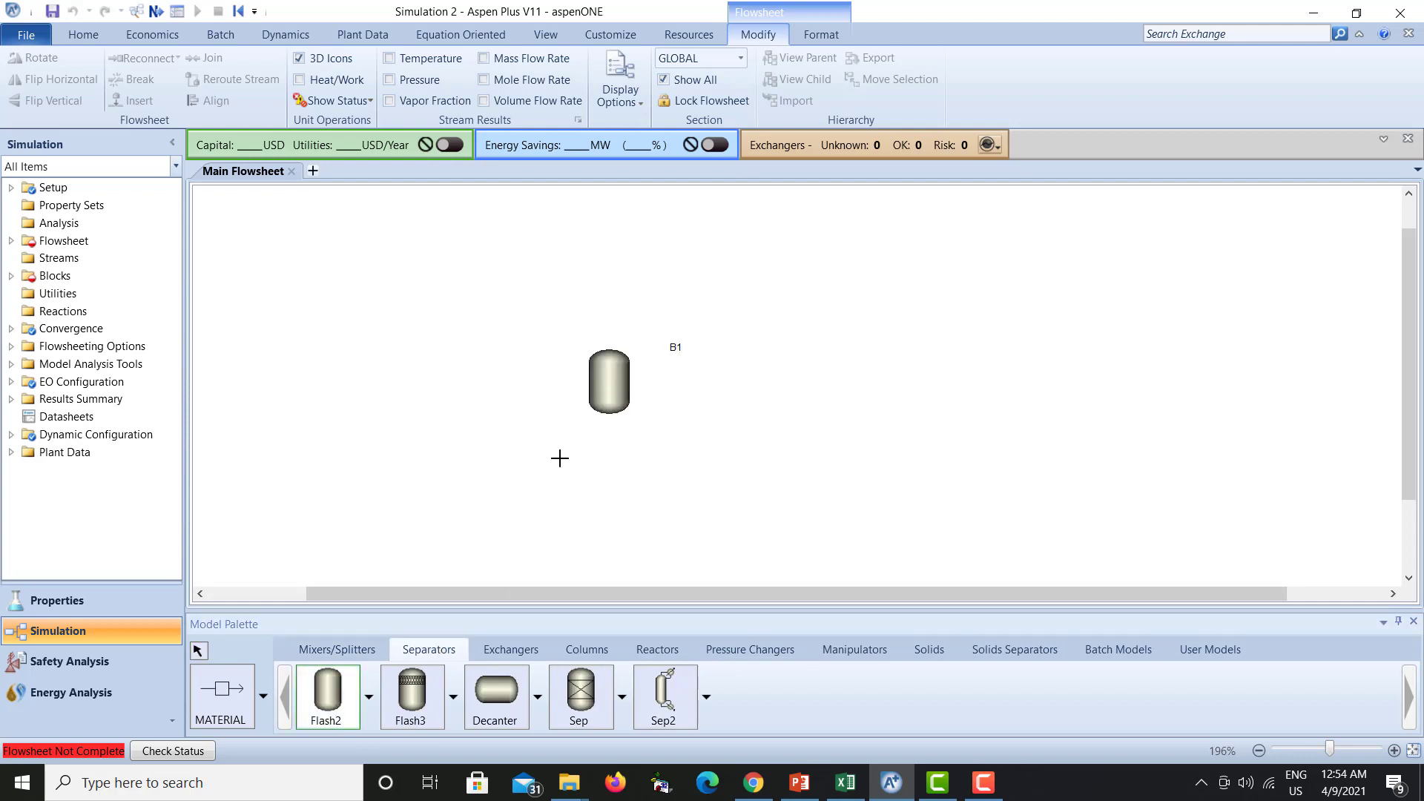
Connect material streams to the flash block: one feed, one overhead outlet and one bottom outlet.
left_click(225, 697)
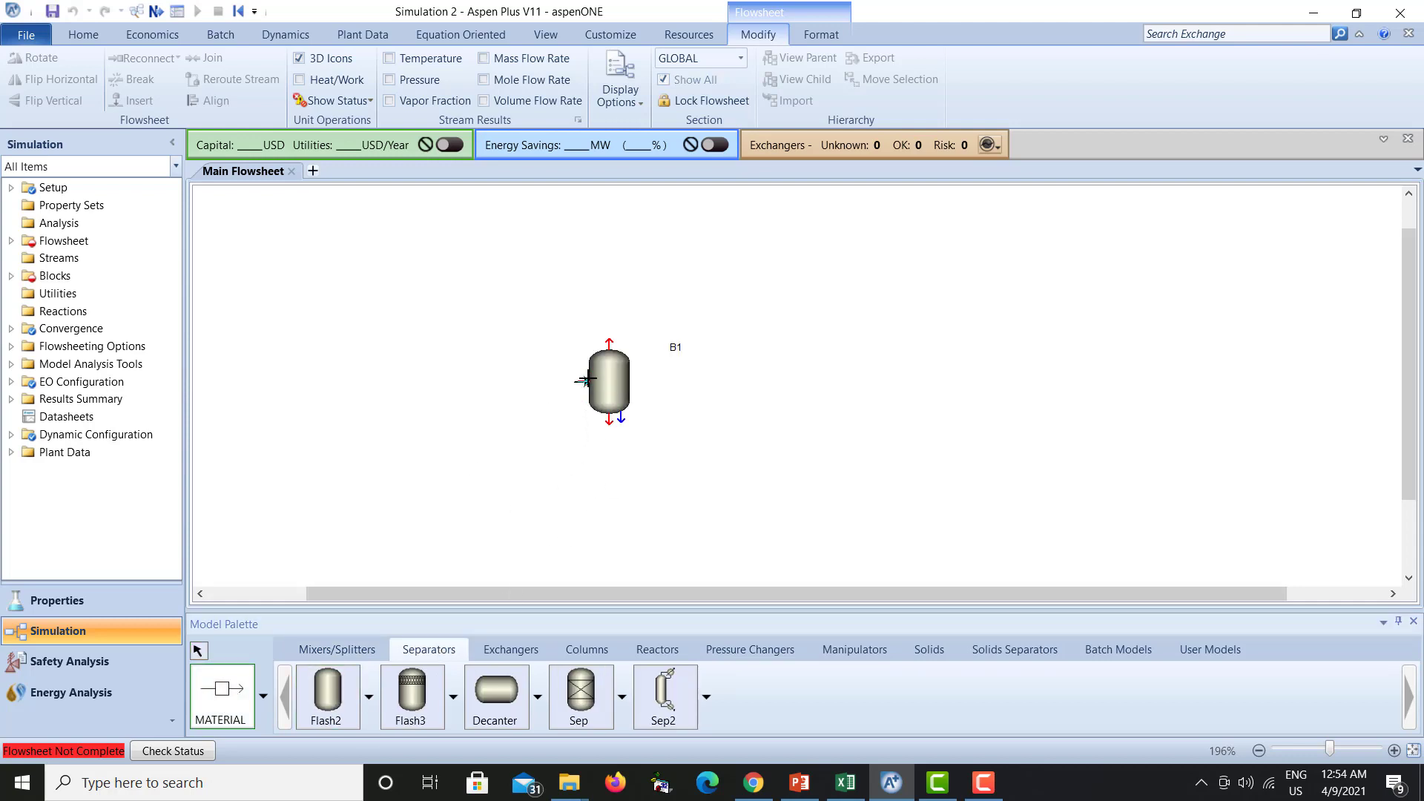
left_click(587, 381)
left_click(483, 383)
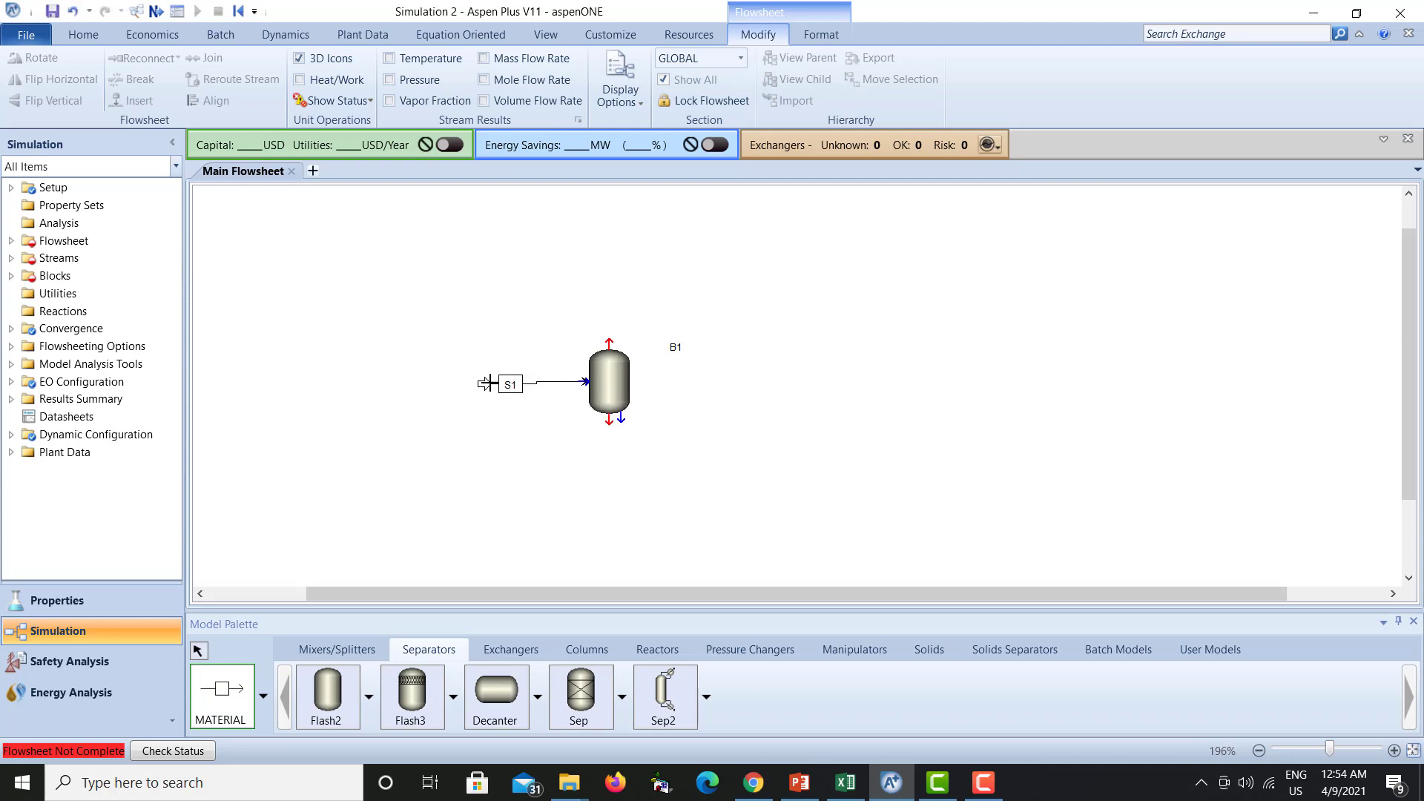
left_click(610, 343)
left_click(693, 280)
left_click(609, 419)
left_click(716, 460)
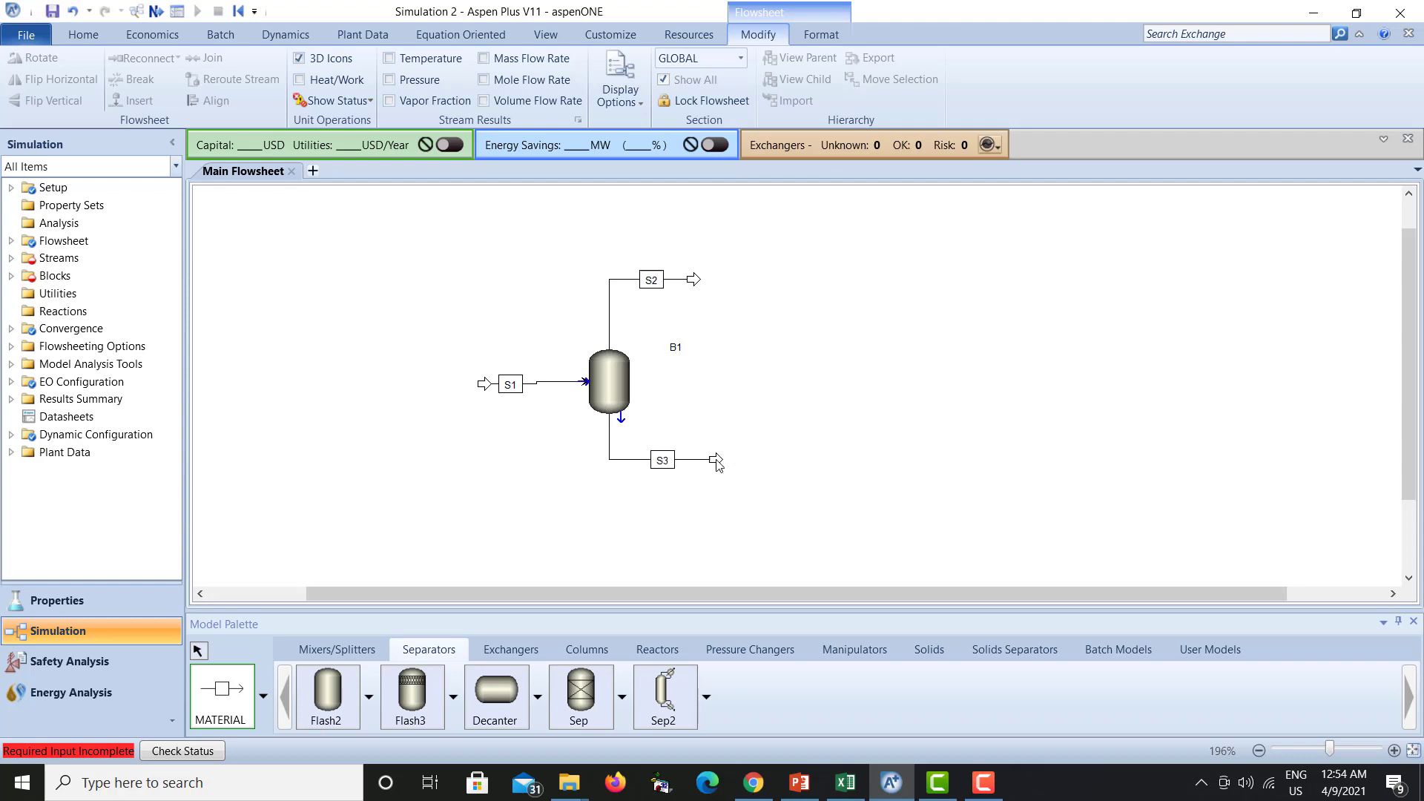
left_click(197, 650)
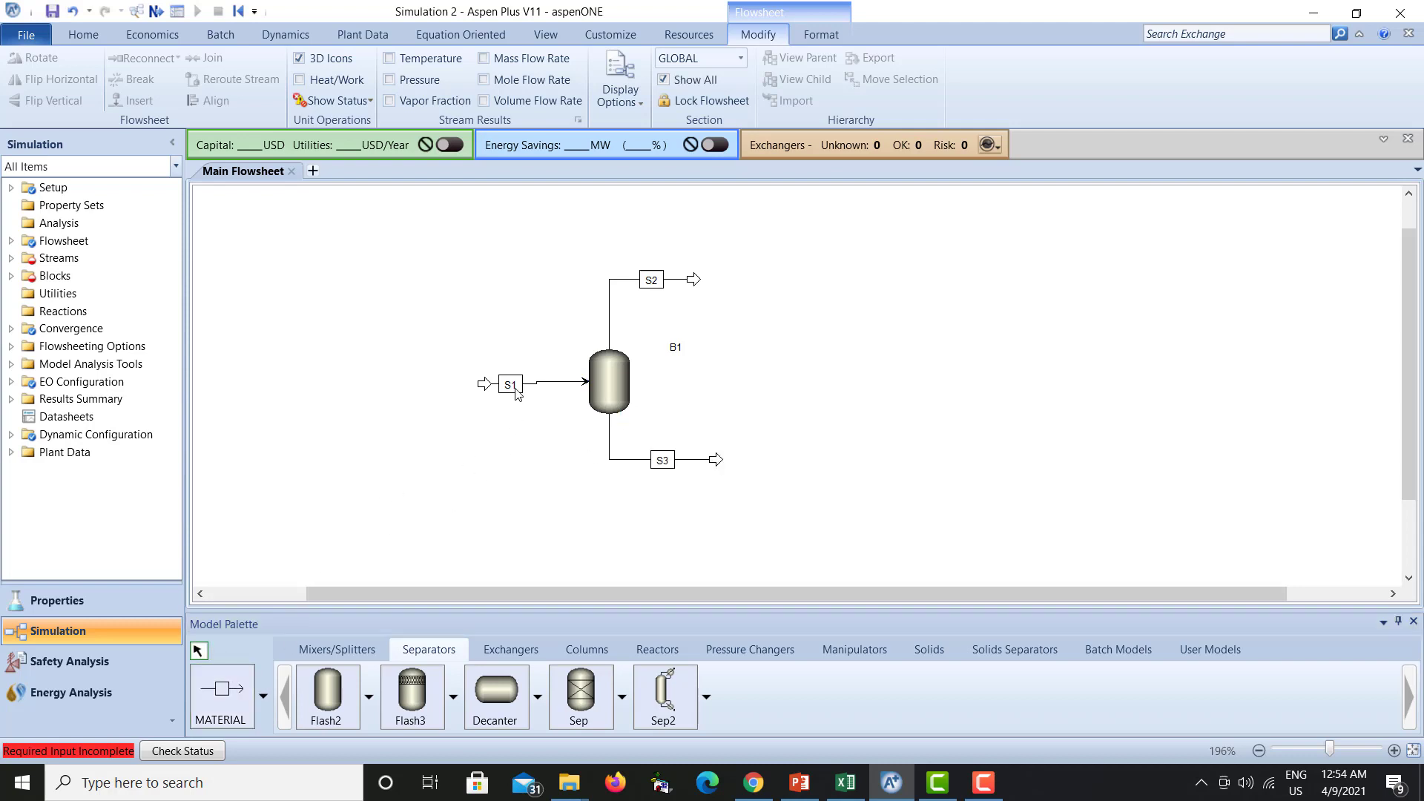
Rename feed stream S1 to ETH+CO2 and move its start farther away from the flash block.
left_click(516, 390)
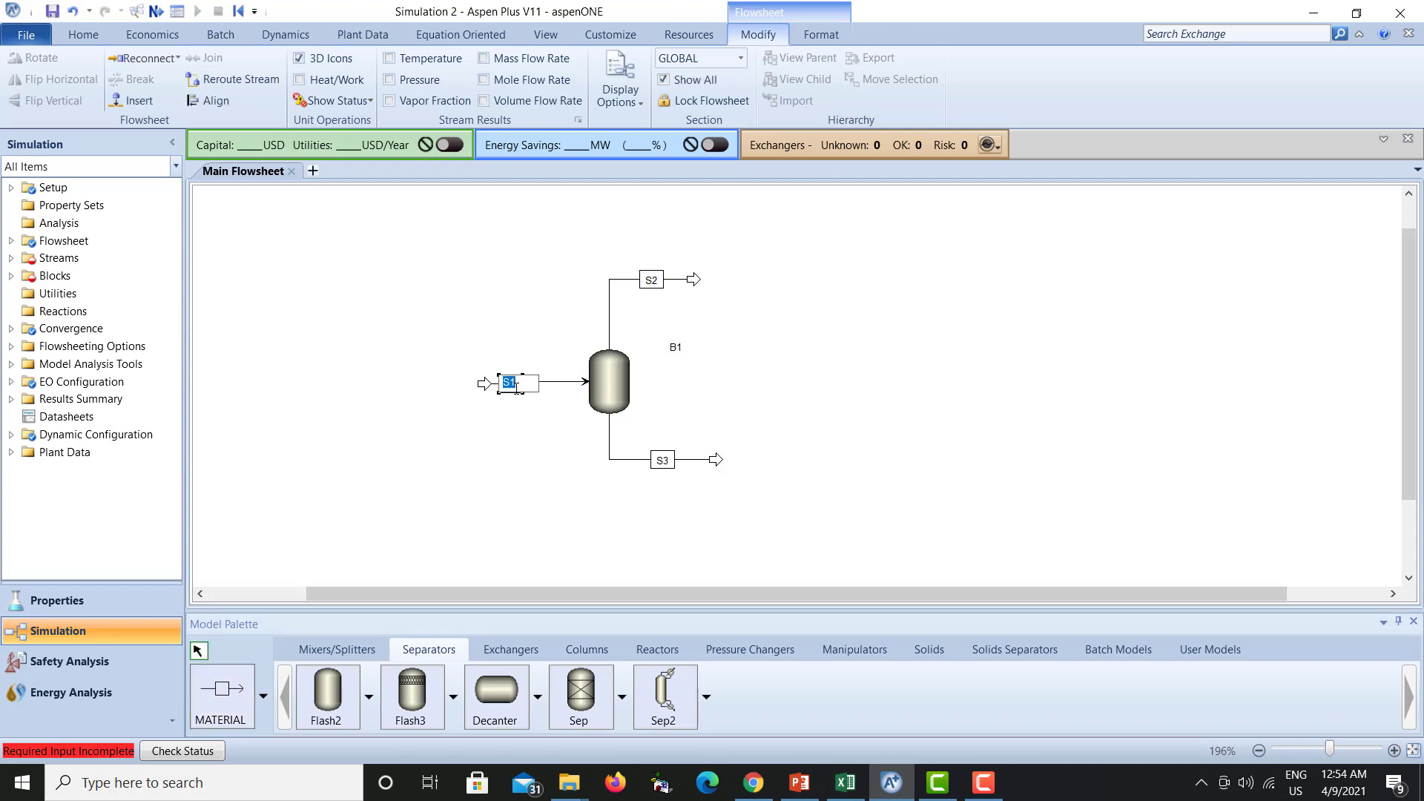
key("Caps_Lock")
type("E")
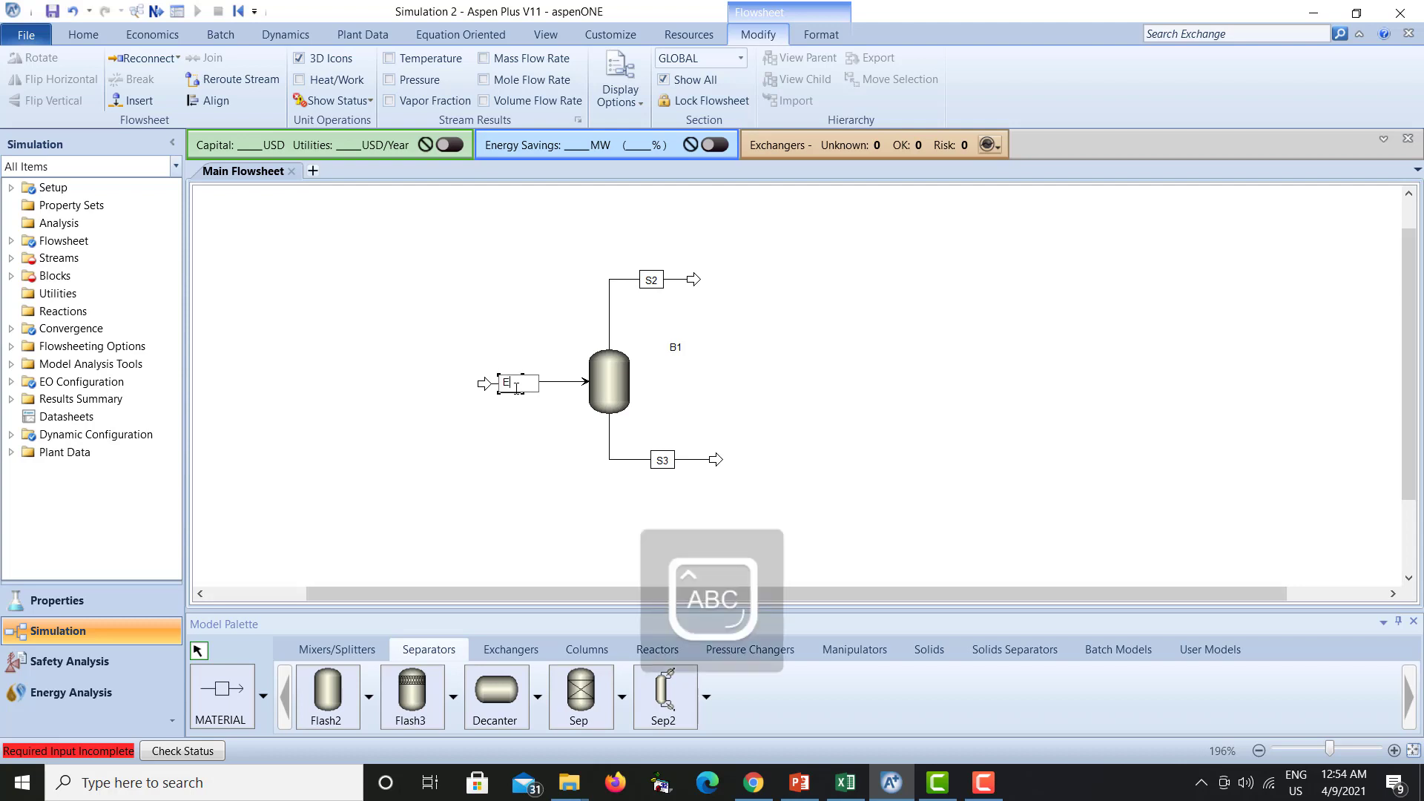
type("TH+CO2")
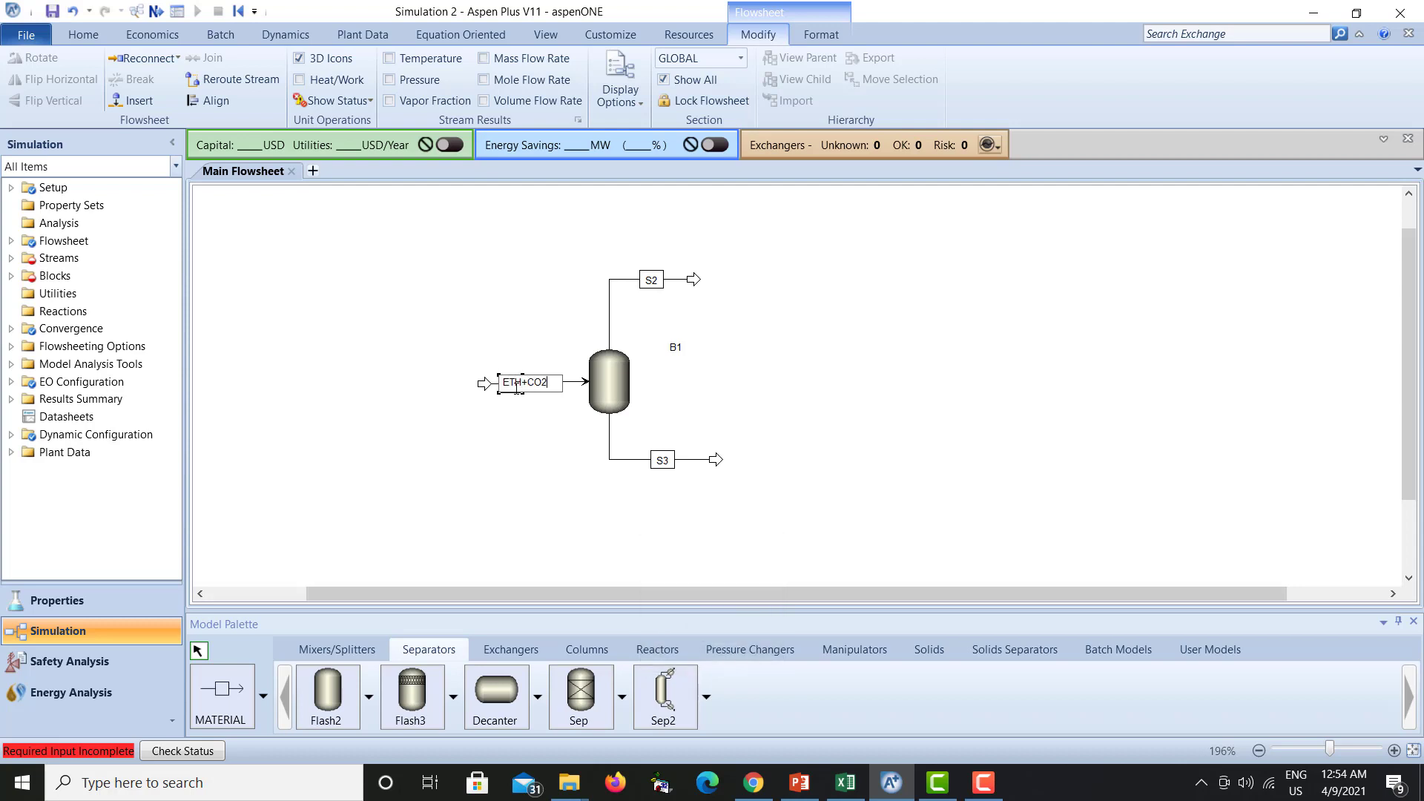
key("Return")
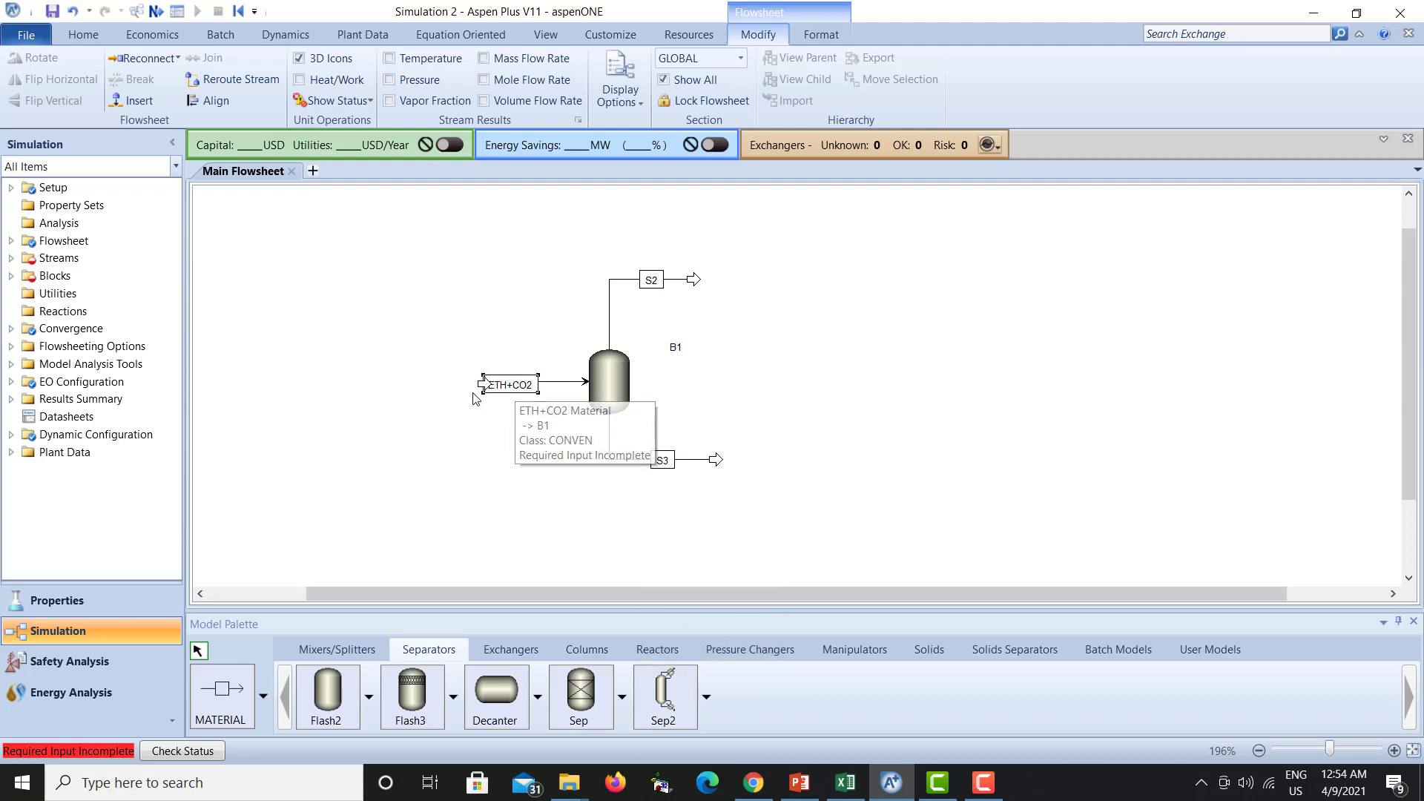
left_click_drag(482, 385, 522, 393)
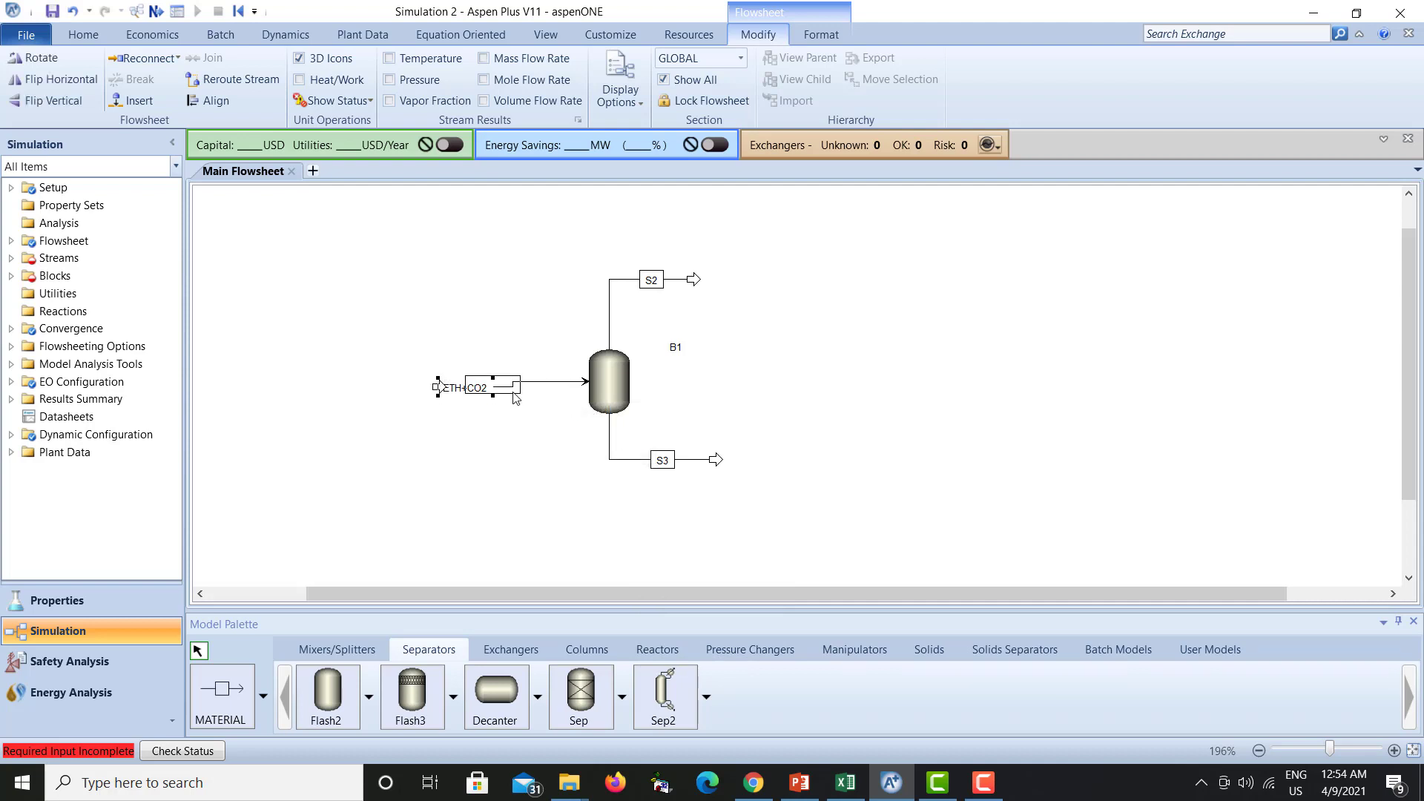
Rename the overhead outlet stream to CO2 and the bottom outlet stream to ETH.
double_click(671, 282)
type("CO2")
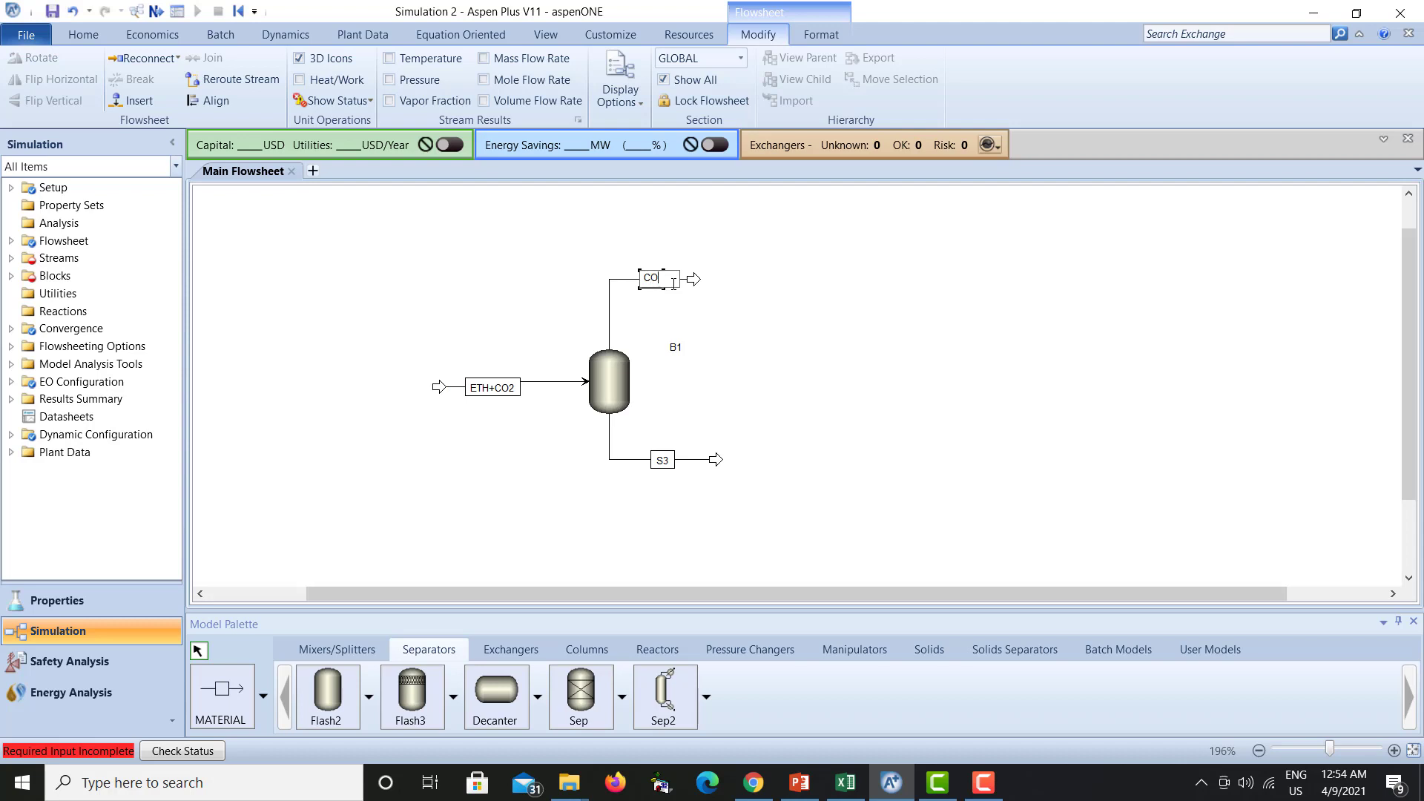
key("Return")
double_click(667, 459)
type("ETH")
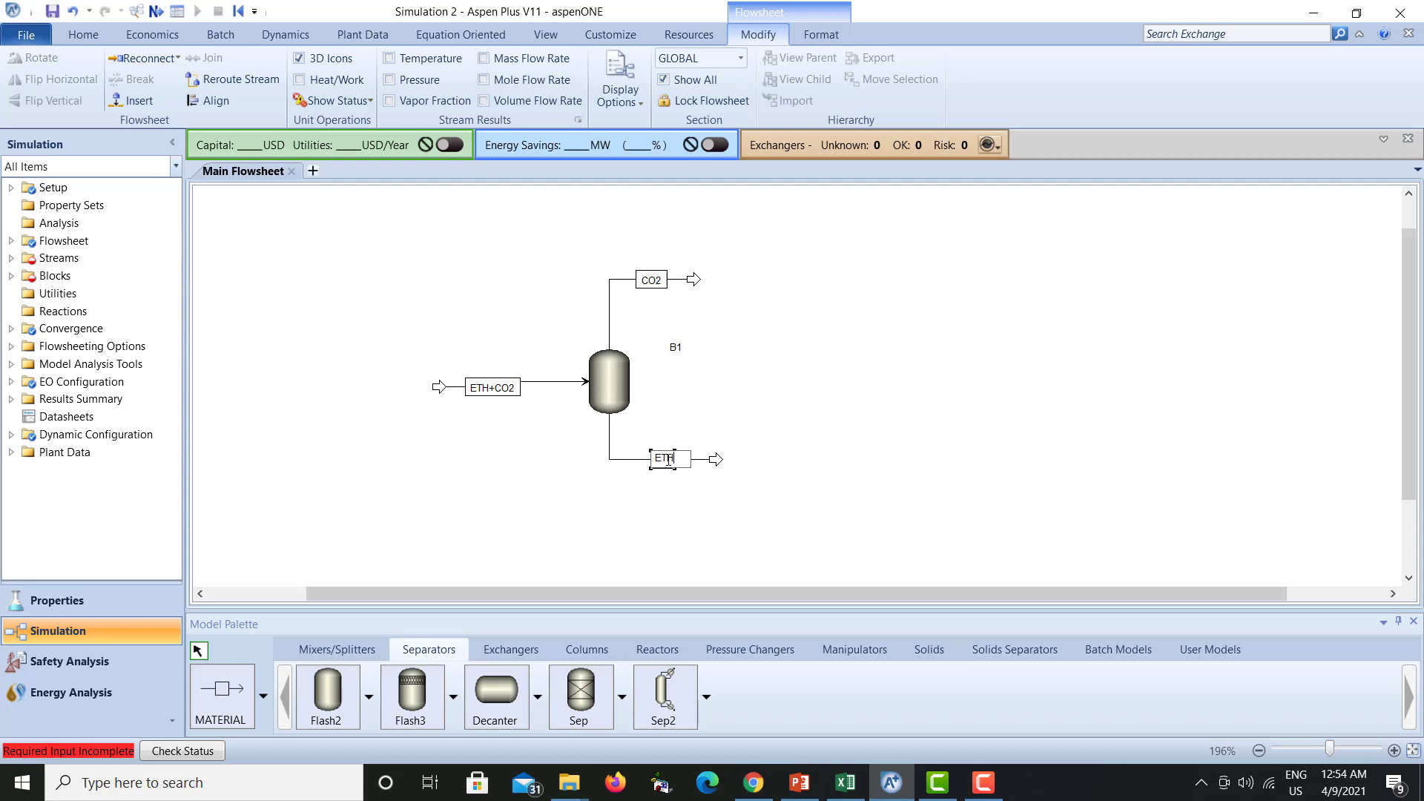
key("Return")
Straighten the ETH+CO2 feed stream line with Align Blocks.
left_click(557, 382)
right_click(559, 384)
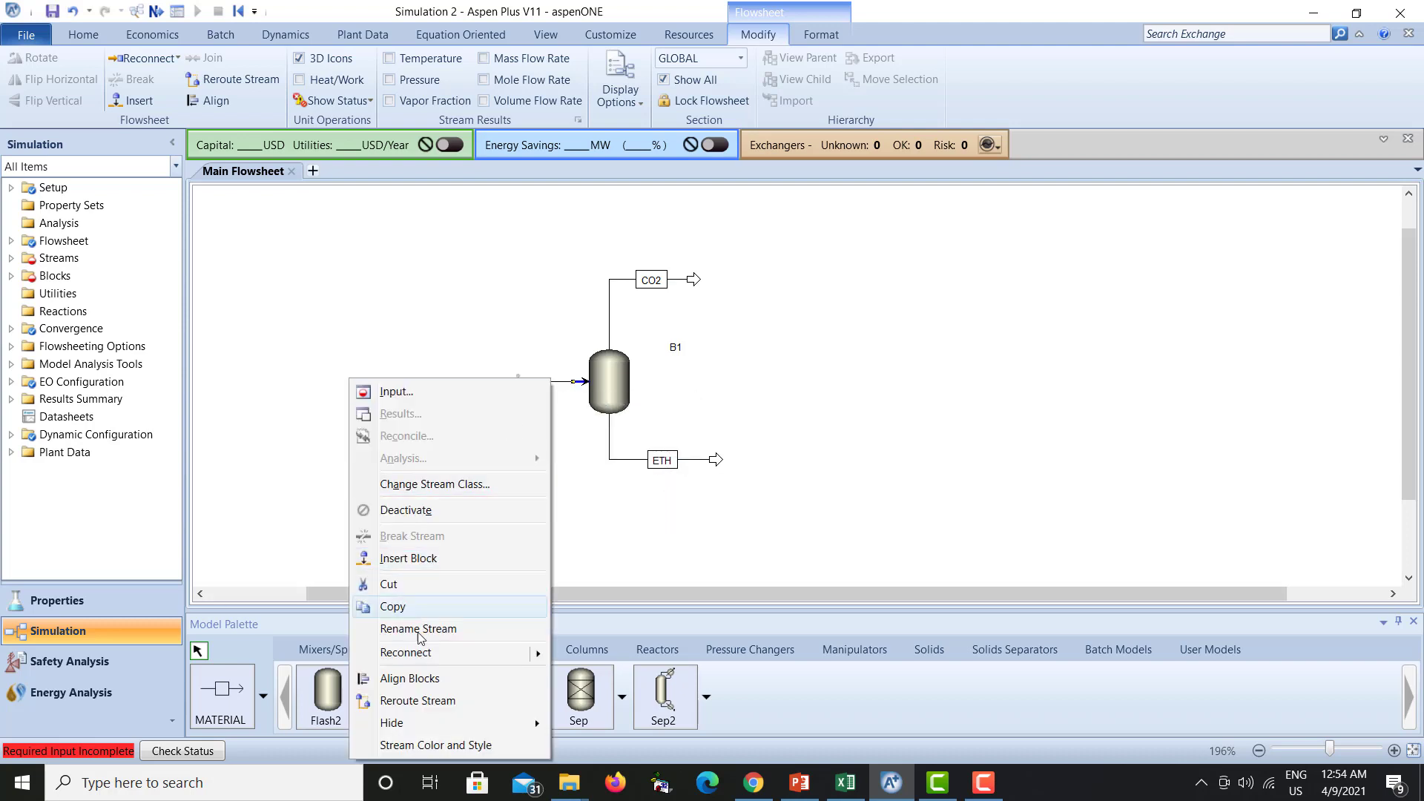
left_click(420, 679)
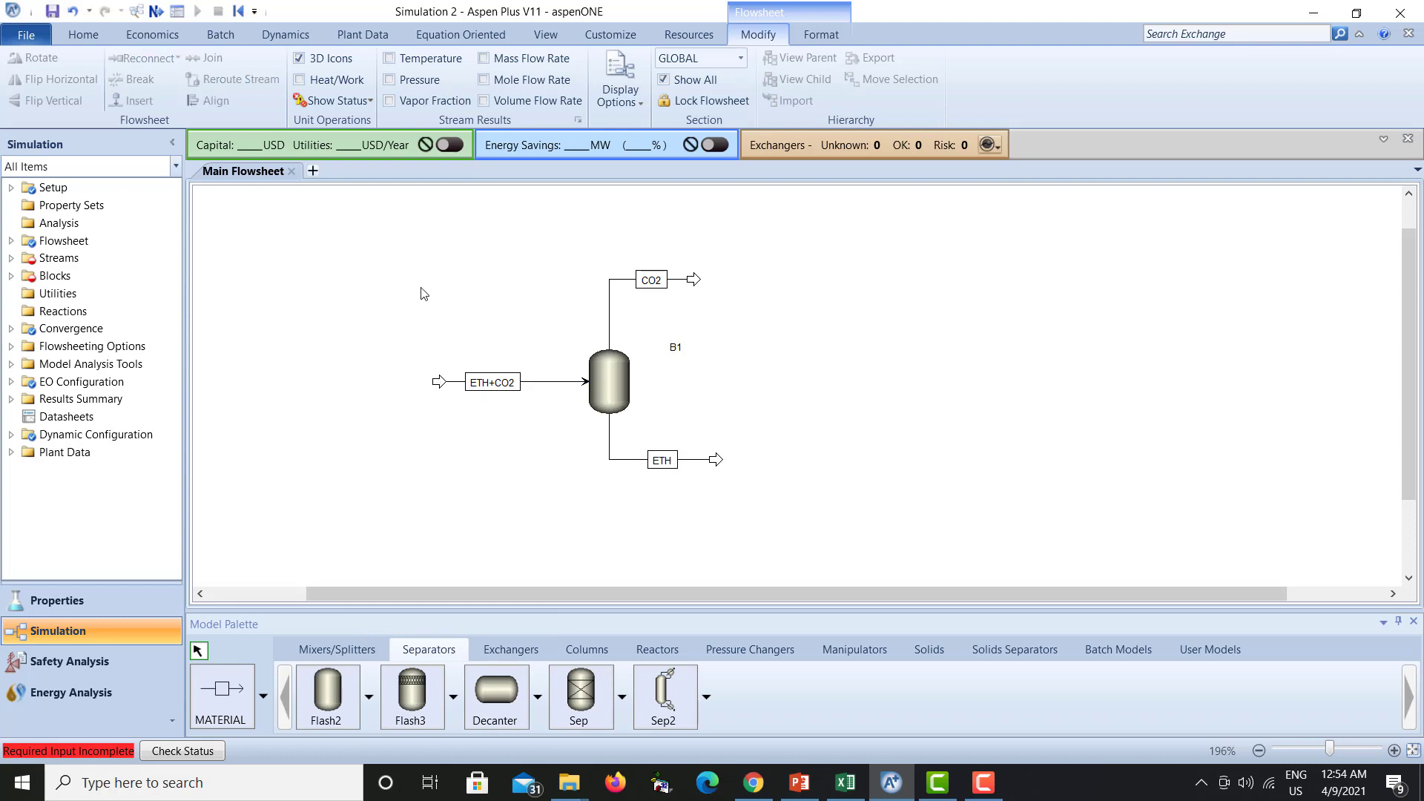
Open the ETH+CO2 stream input and set the temperature to 25 C and the pressure to 100 bar.
left_click(155, 11)
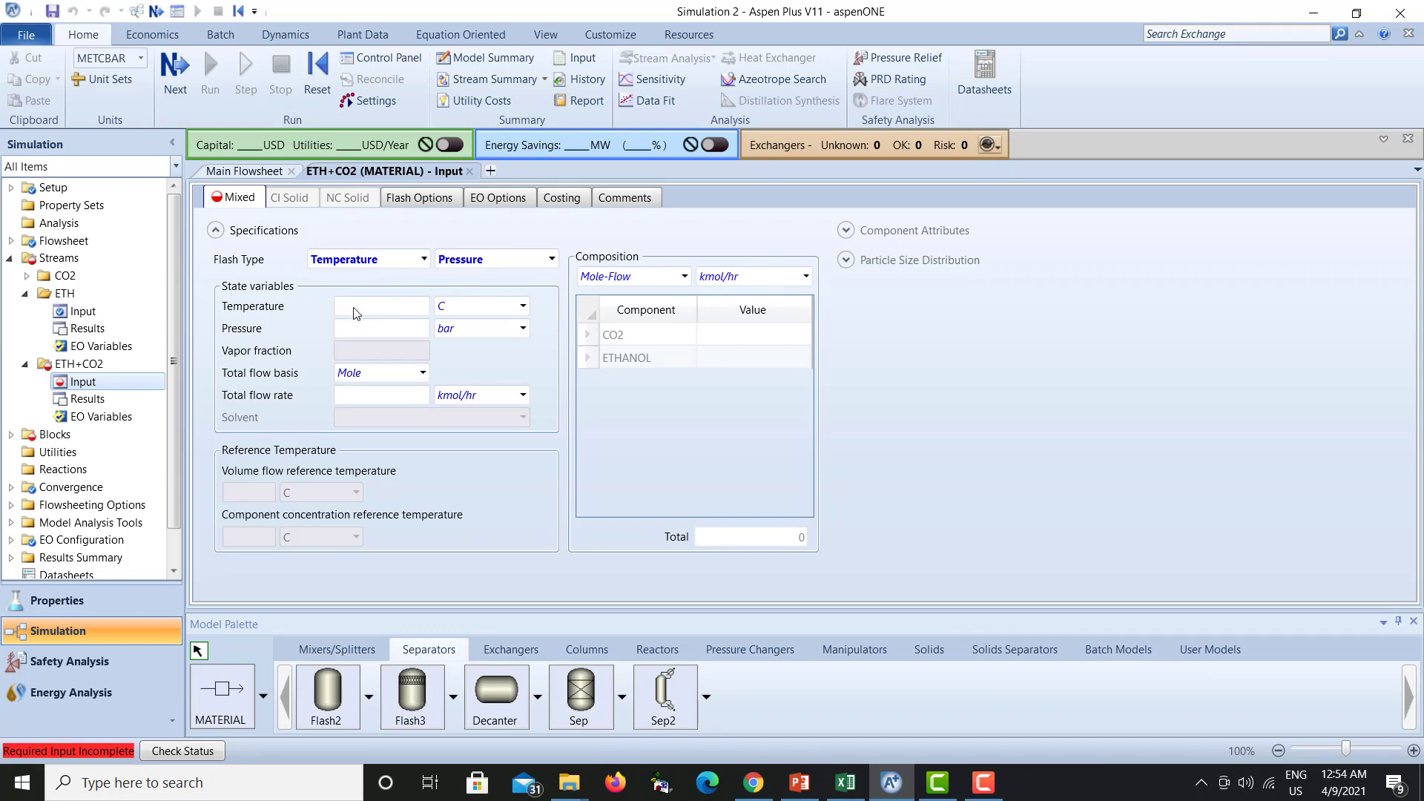
left_click(381, 311)
type("25")
left_click(381, 330)
type("100")
key("Return")
Set the feed's total flow basis to Mass and its total flow rate to 100 kg/hr.
left_click(421, 373)
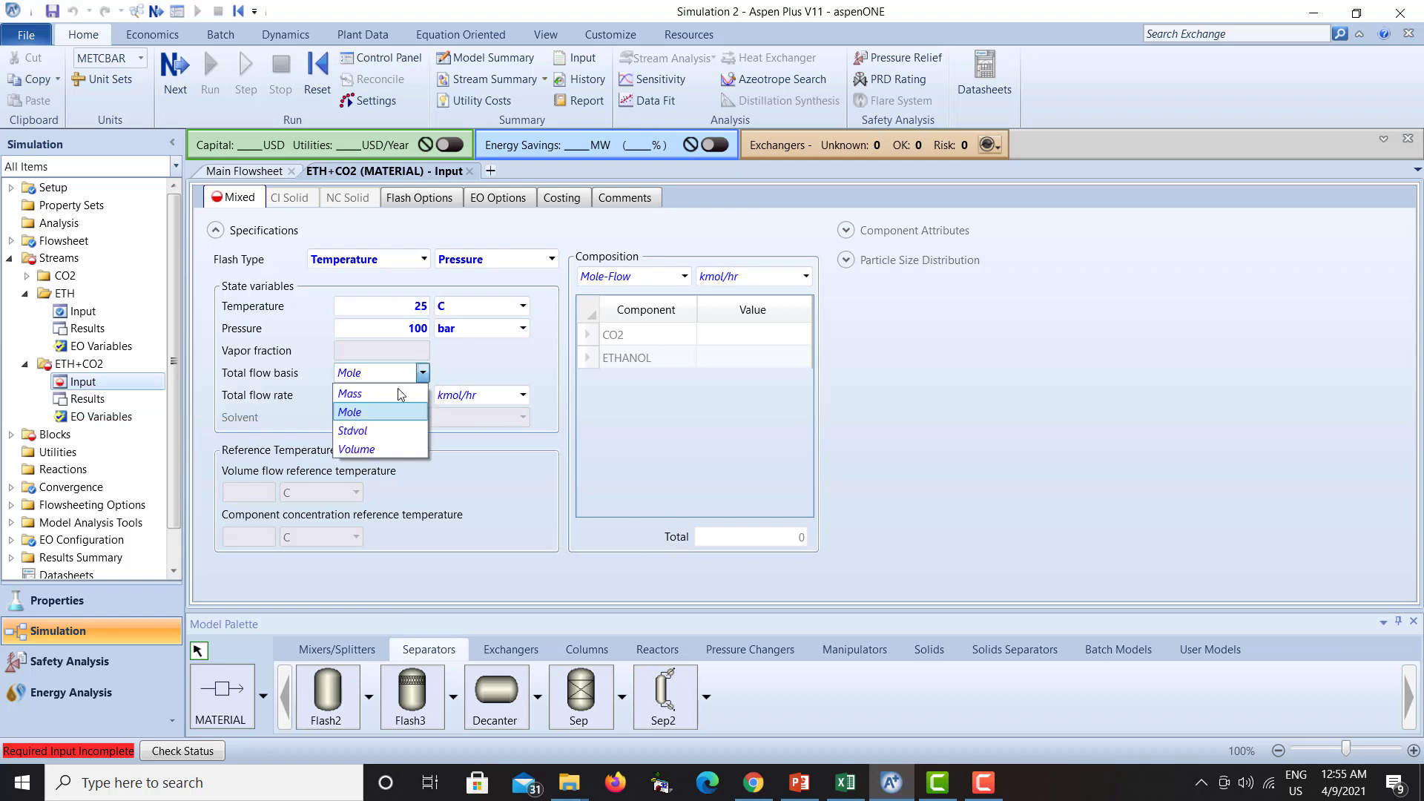
left_click(360, 394)
left_click(369, 401)
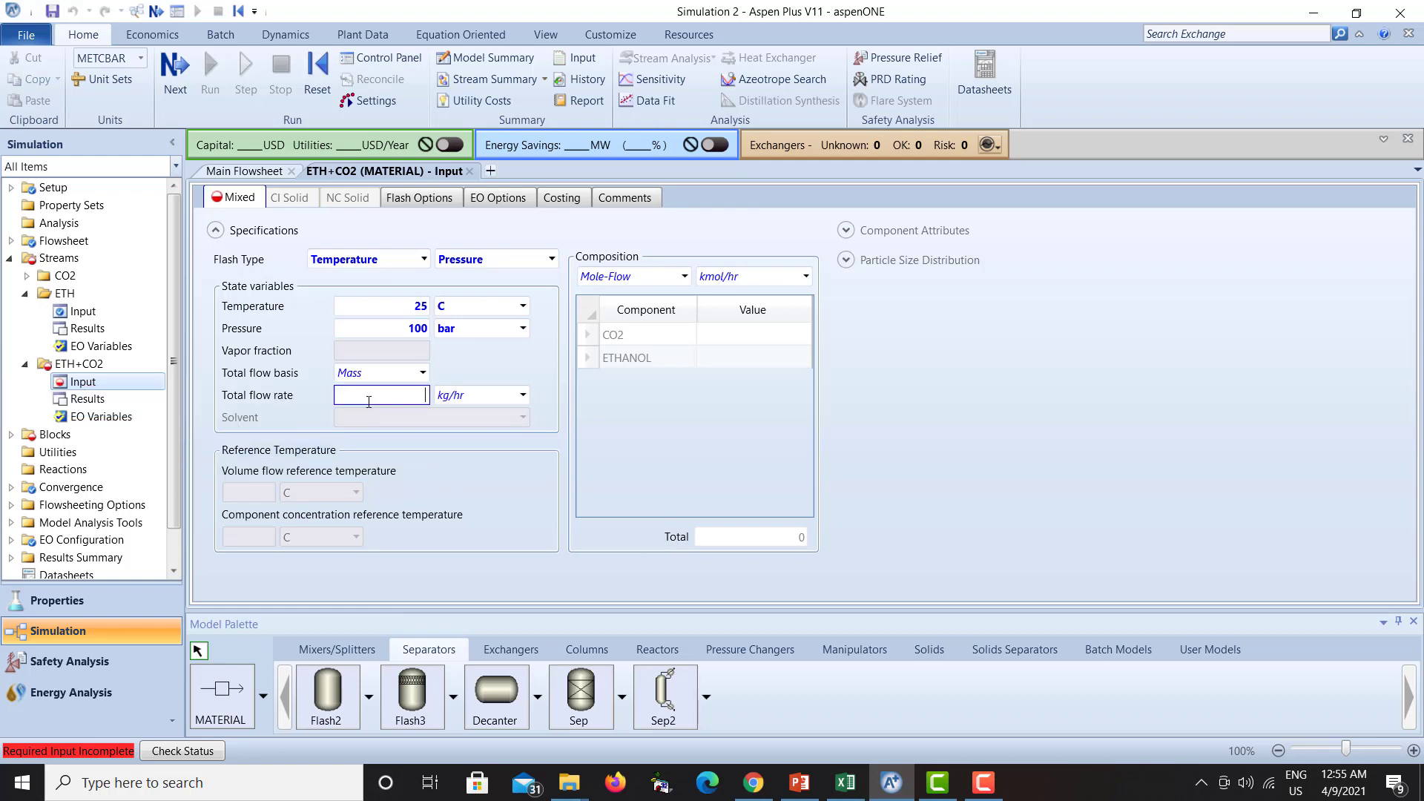
type("100")
Specify the ETH+CO2 feed composition as Mass-Frac, with 0.5 for CO2 and 0.5 for ETHANOL.
left_click(665, 277)
left_click(665, 277)
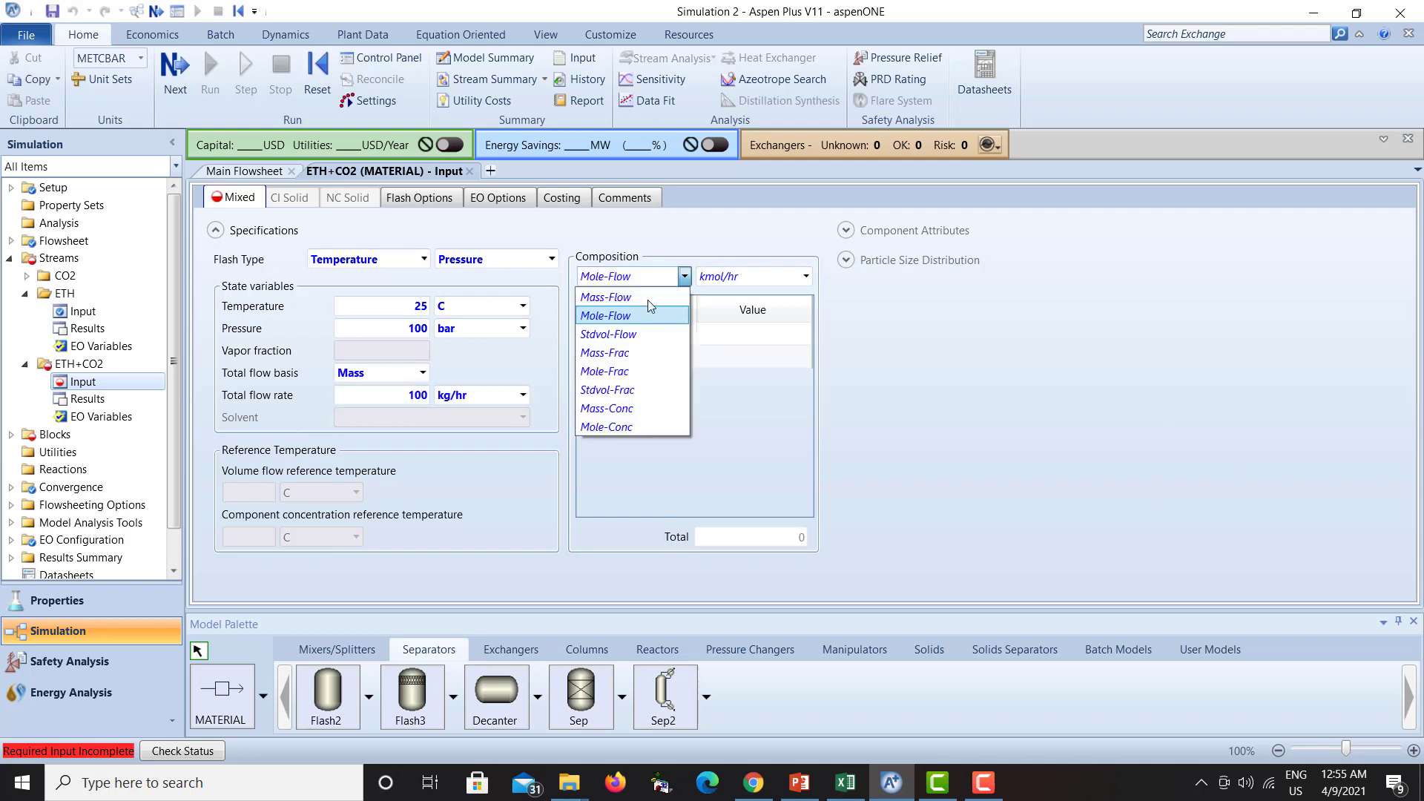
left_click(623, 364)
left_click(747, 341)
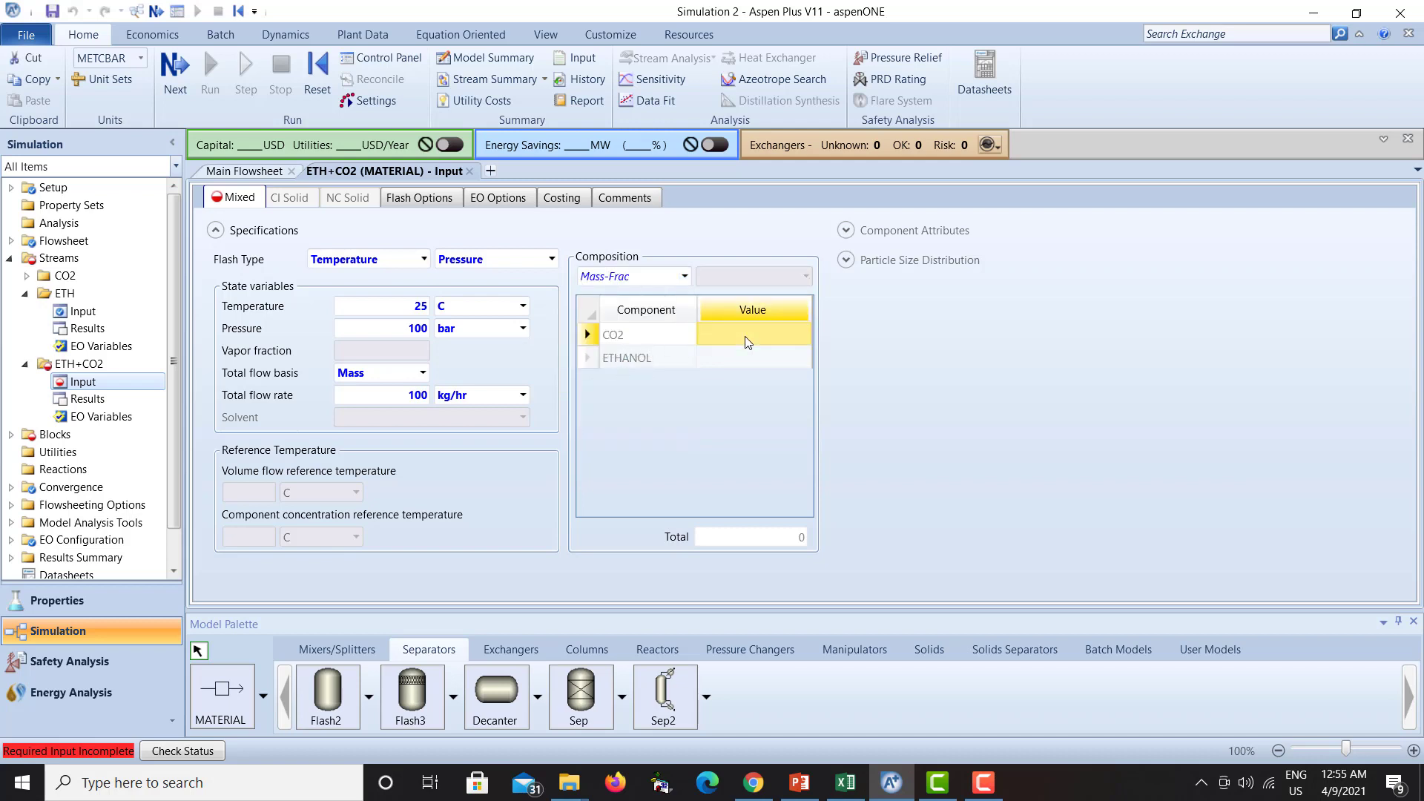
type("0.5")
key("Return")
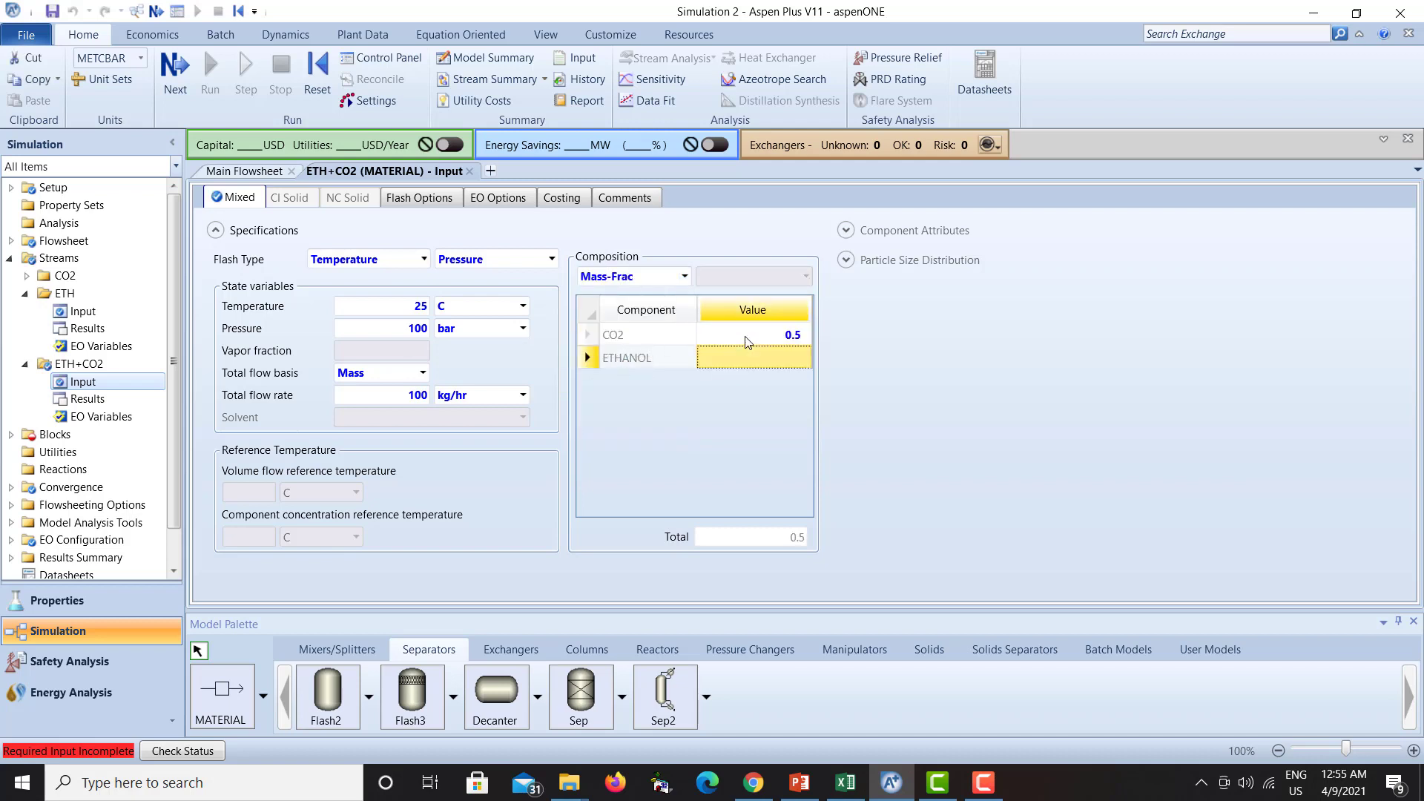
type("0.5")
key("Return")
Set the Flash2 block B1 to a temperature of 25 C and a pressure of 1 bar.
left_click(890, 437)
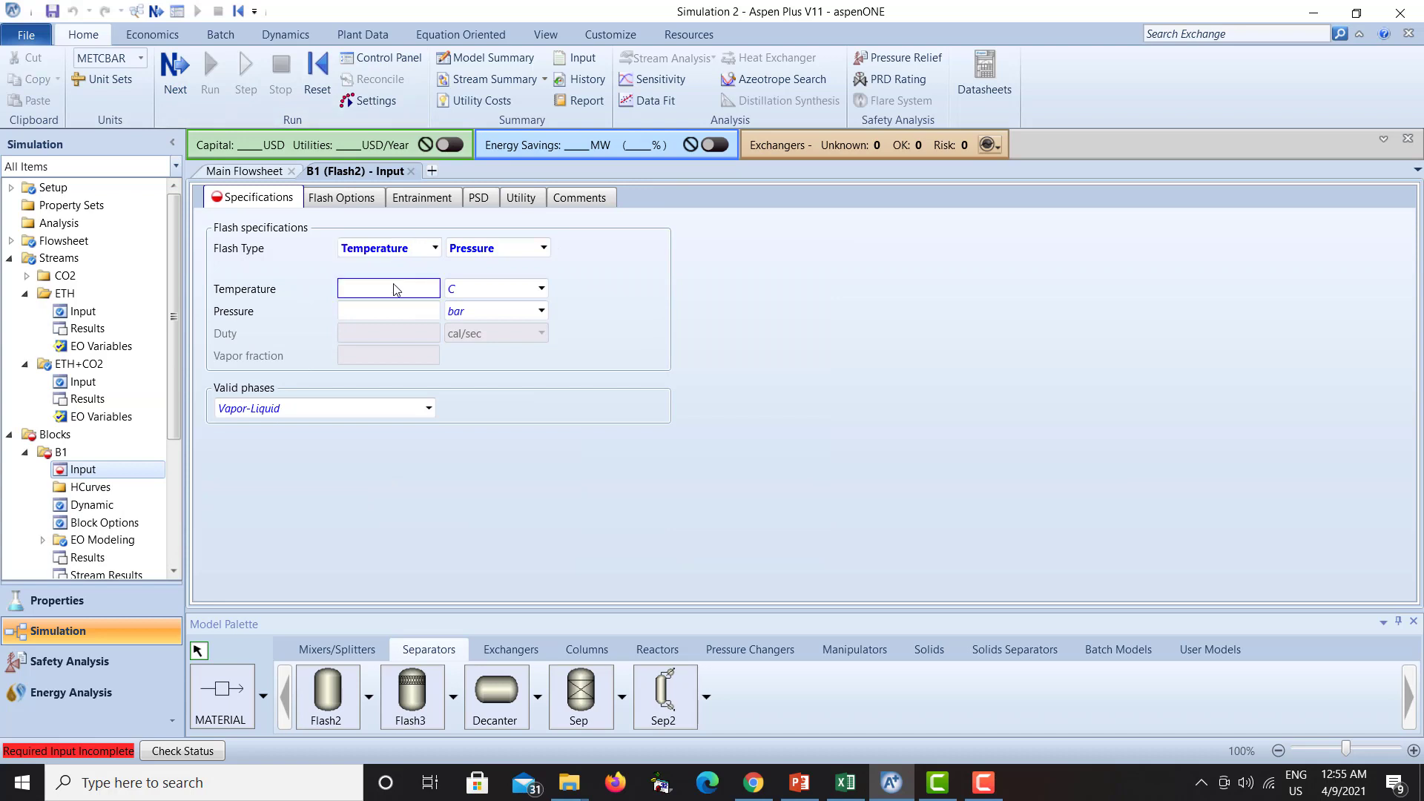
type("25")
left_click(389, 308)
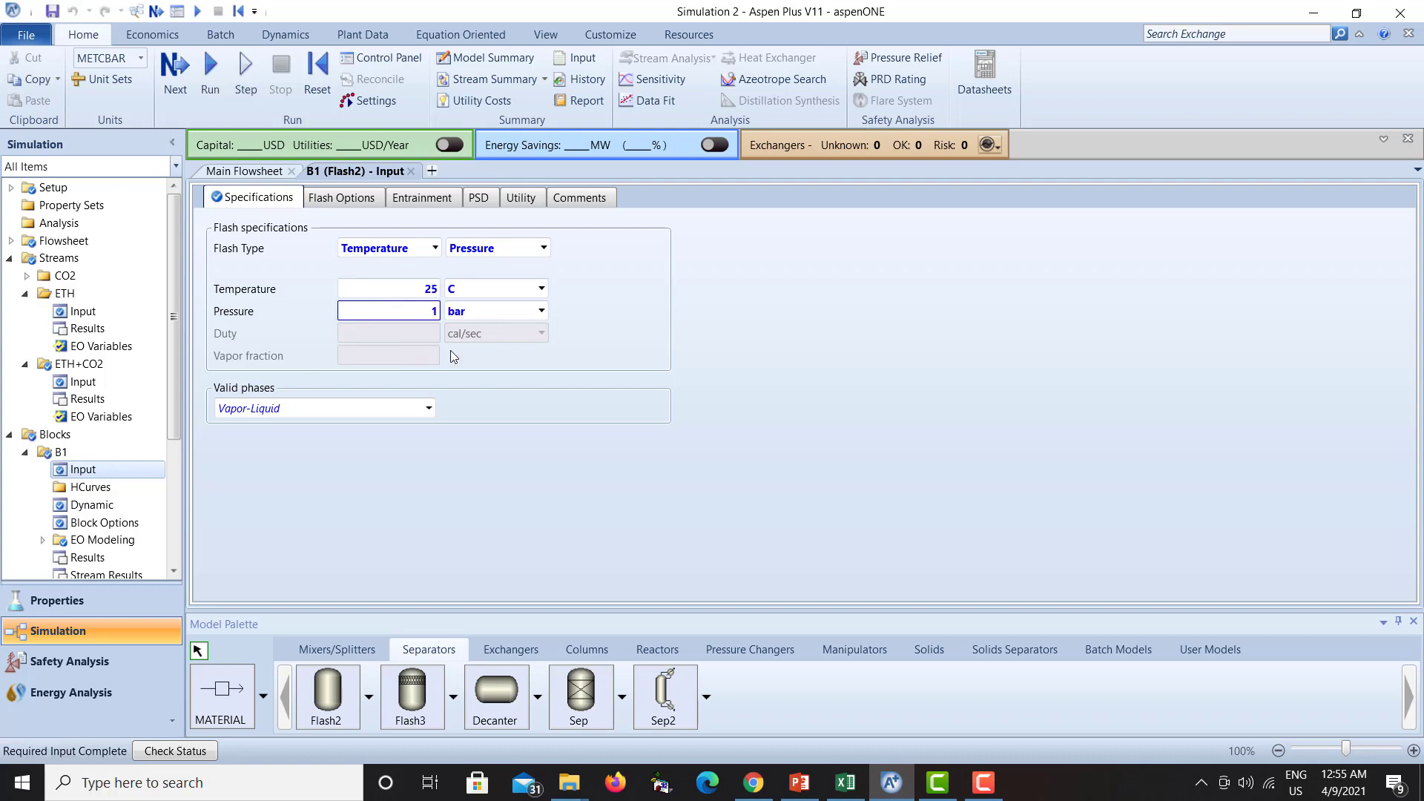
left_click(643, 397)
Run the simulation and check the run messages for errors and warnings.
left_click(175, 70)
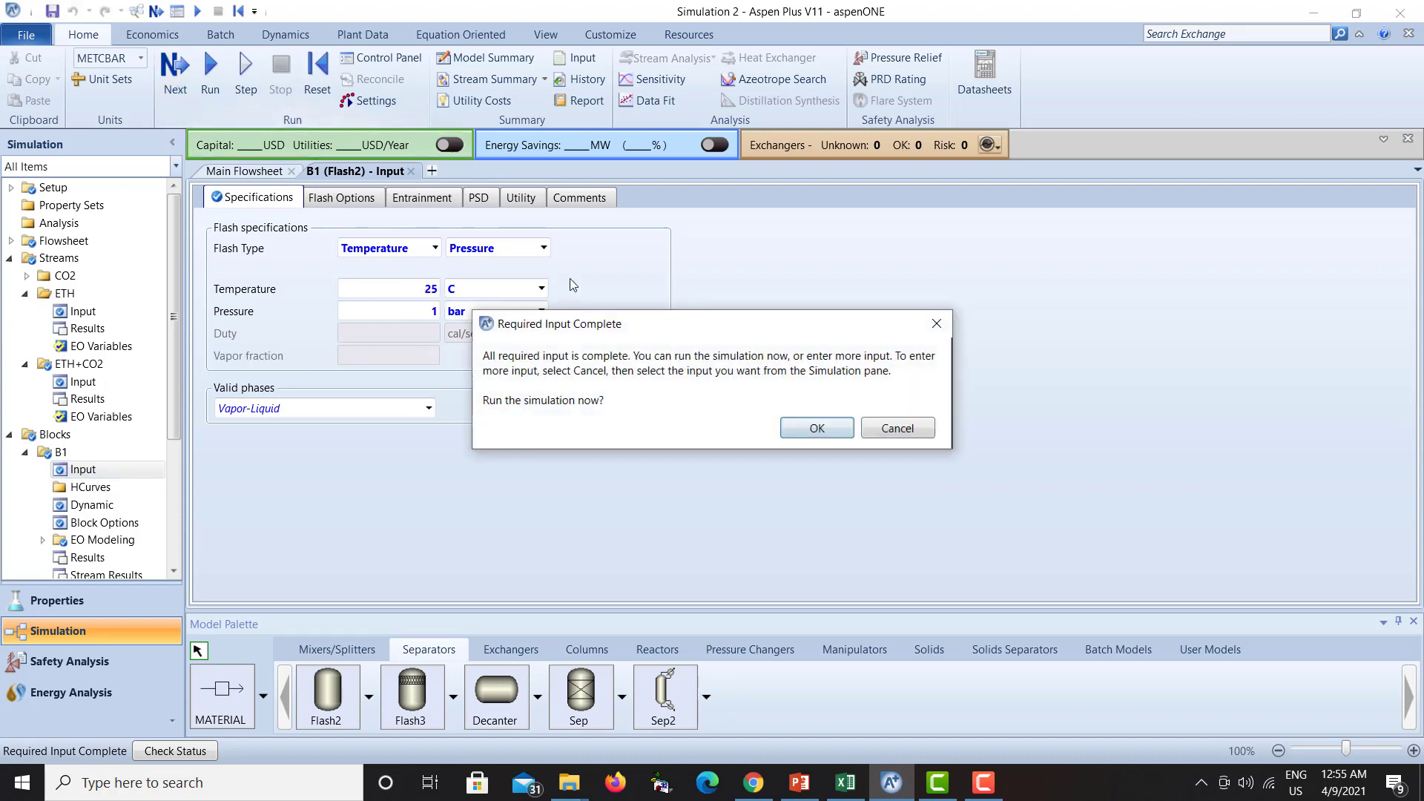
left_click(814, 428)
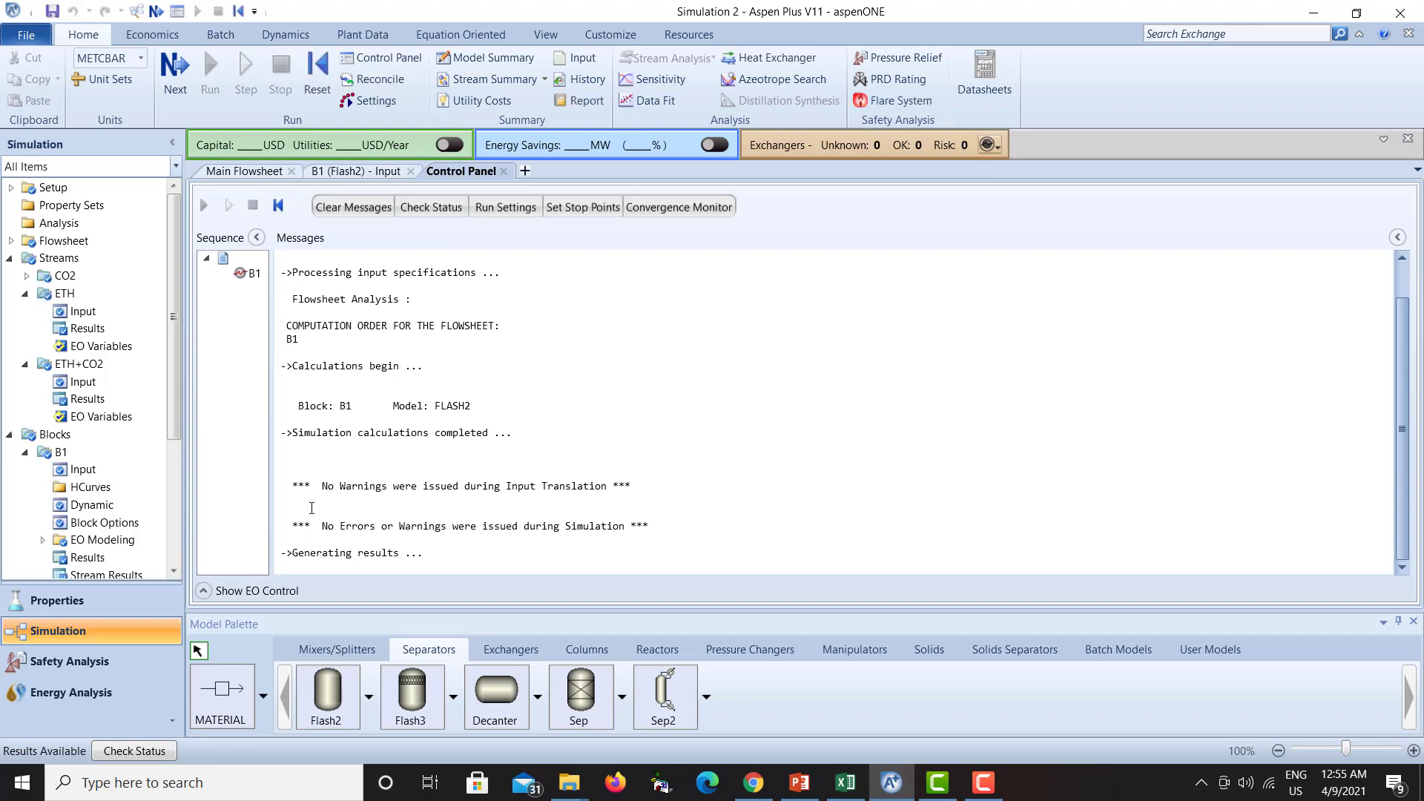
left_click_drag(322, 488, 464, 488)
left_click_drag(323, 528, 382, 528)
scroll(170, 416, "down", 3)
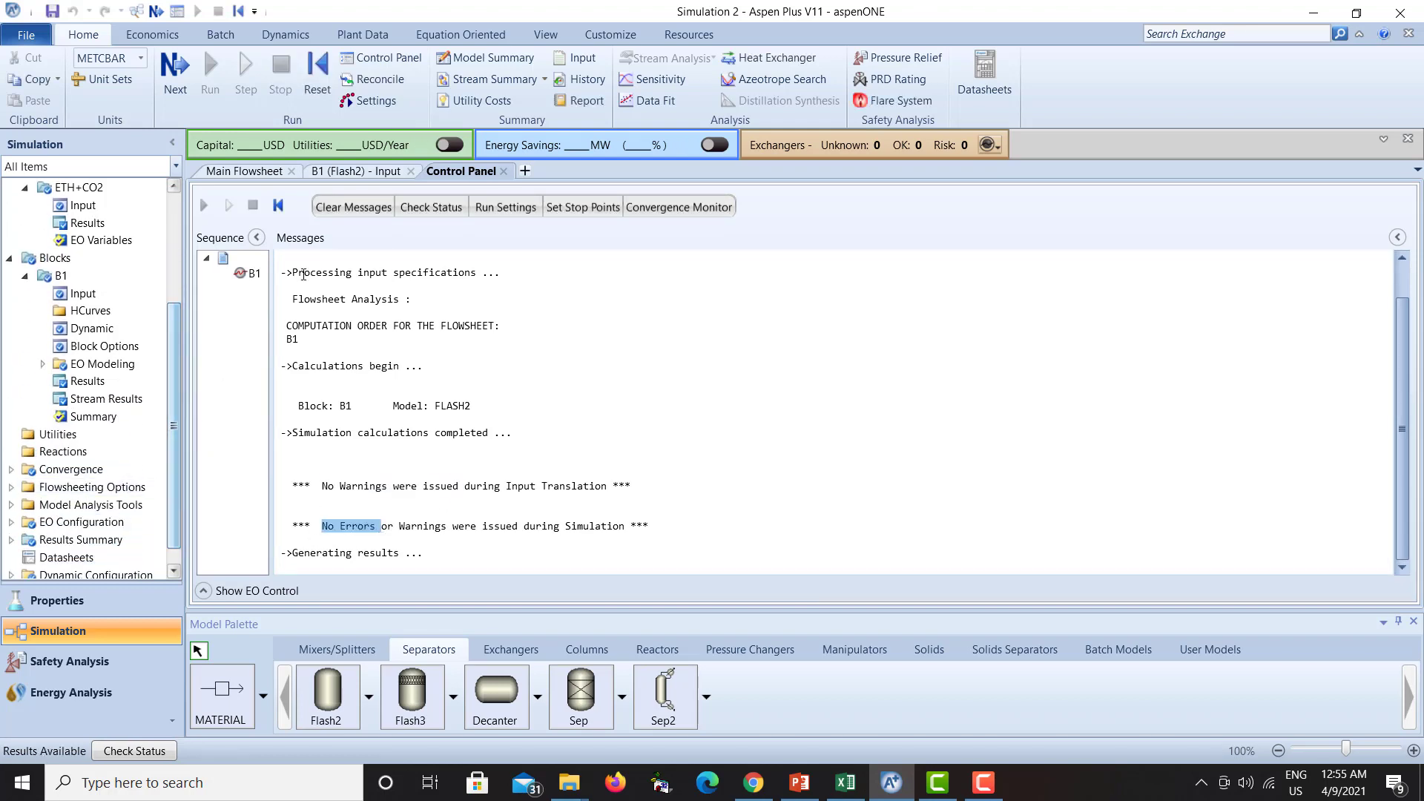
Return to the main flowsheet and move the CO2 outlet stream line slightly down toward the flash block.
left_click(335, 172)
left_click(244, 171)
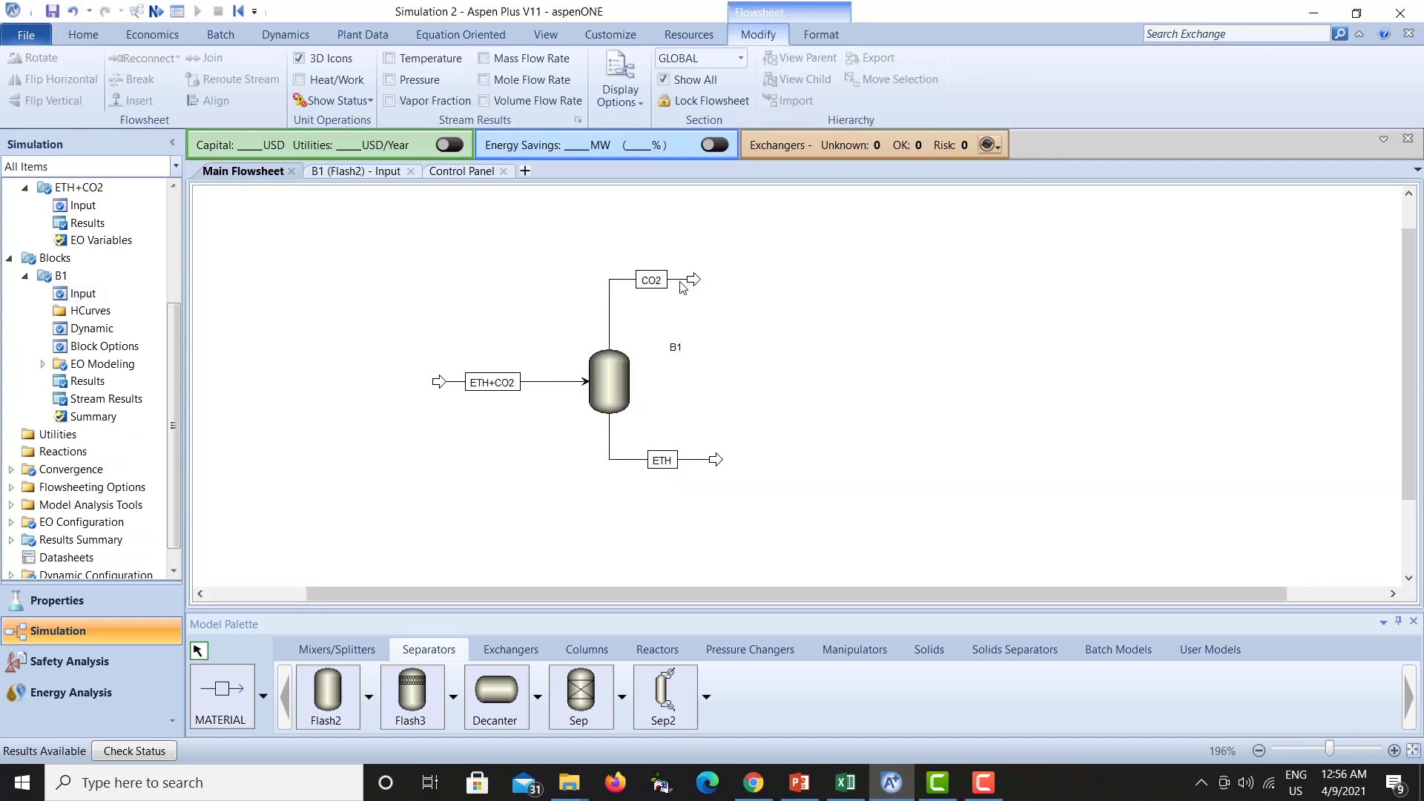
left_click_drag(683, 287, 683, 301)
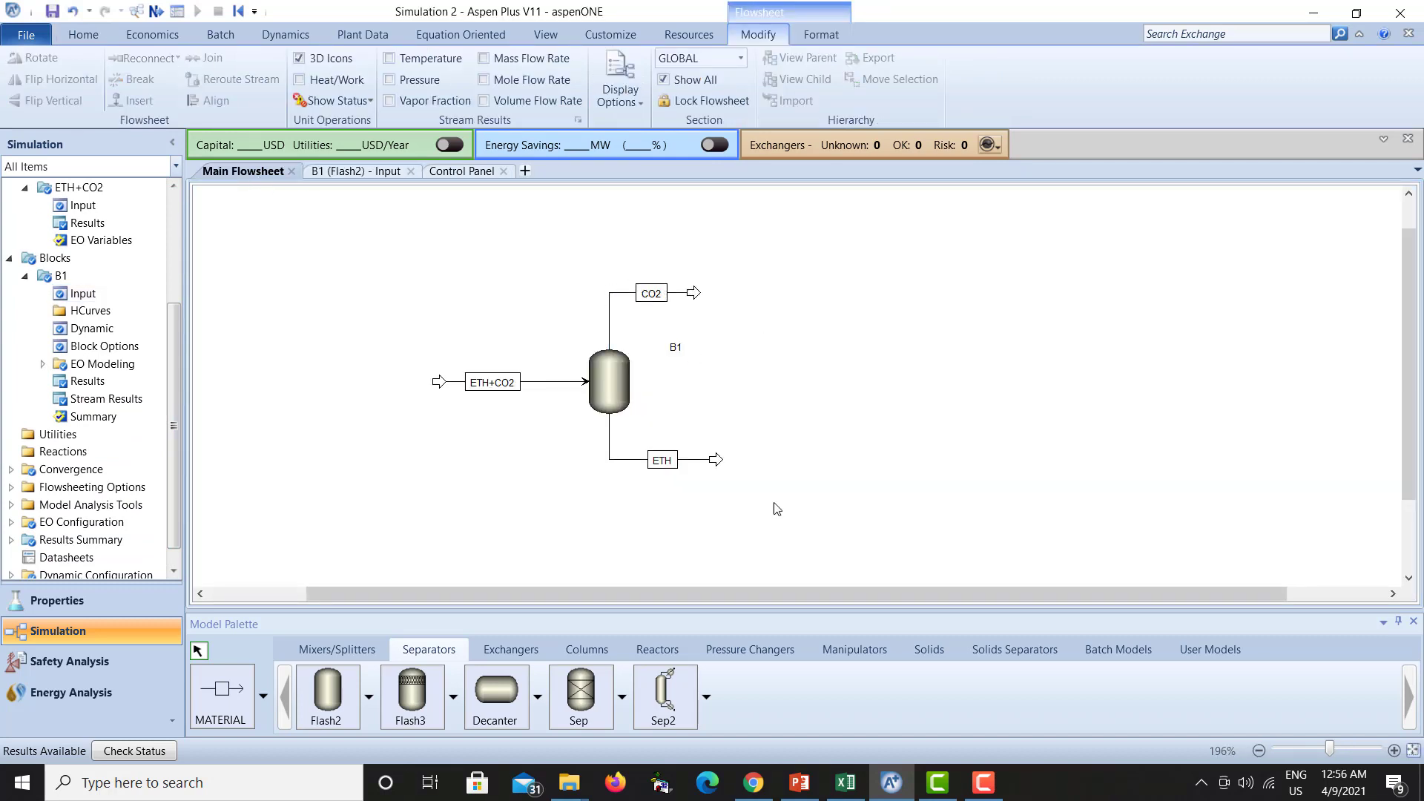
Switch to PowerPoint and review the Optimization slide, highlighting the profit expression 5 x CO2 + 30 x ETH.
left_click(799, 792)
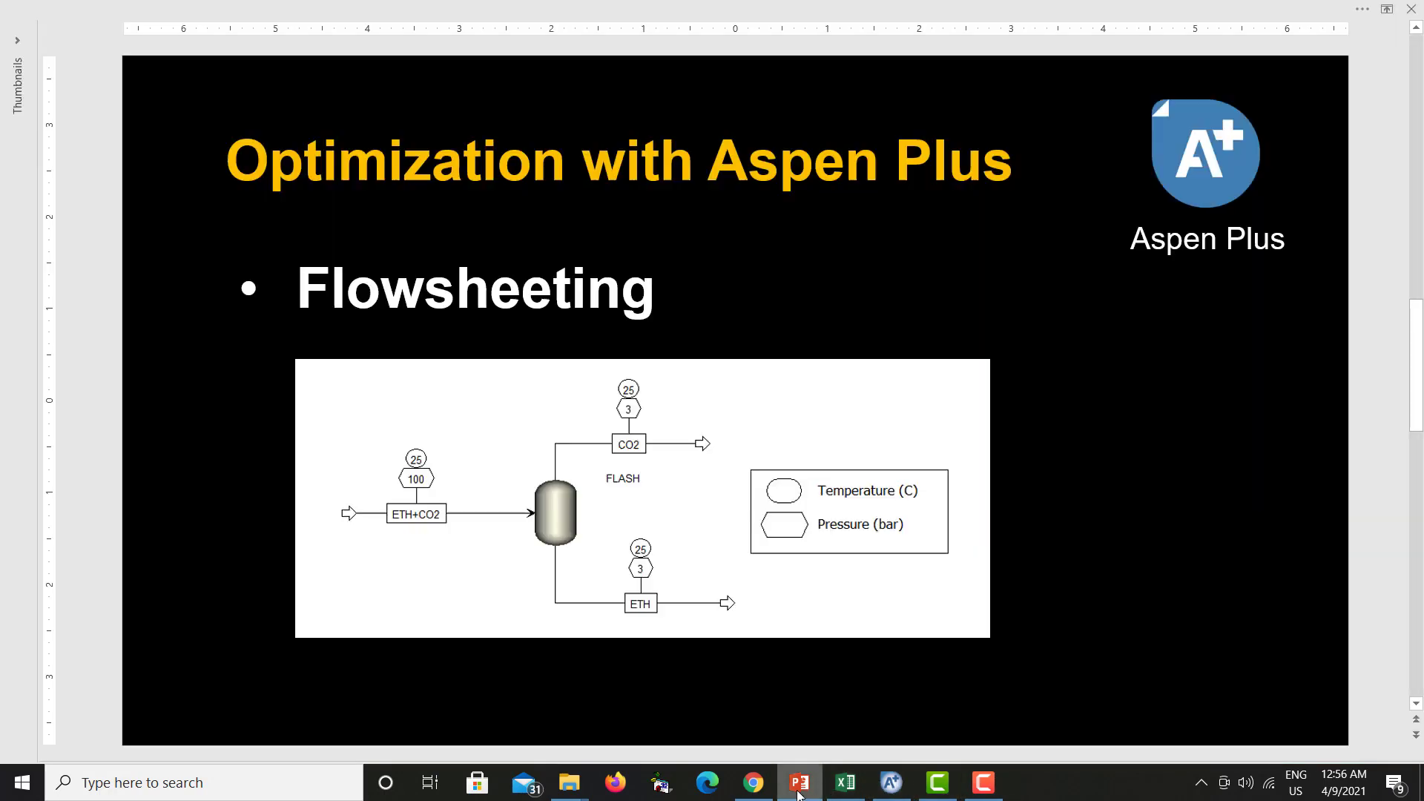
scroll(1163, 598, "down", 1)
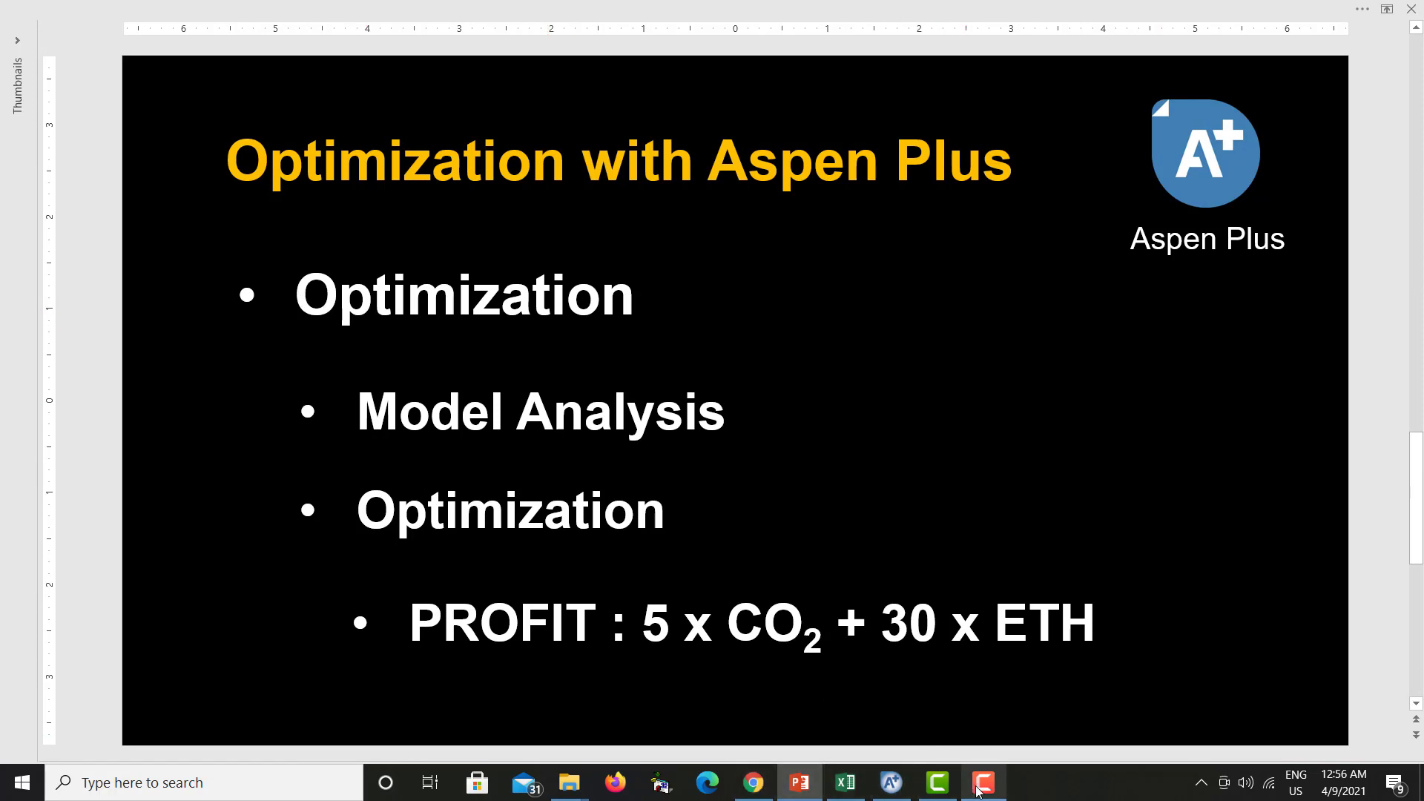
mouse_move(980, 792)
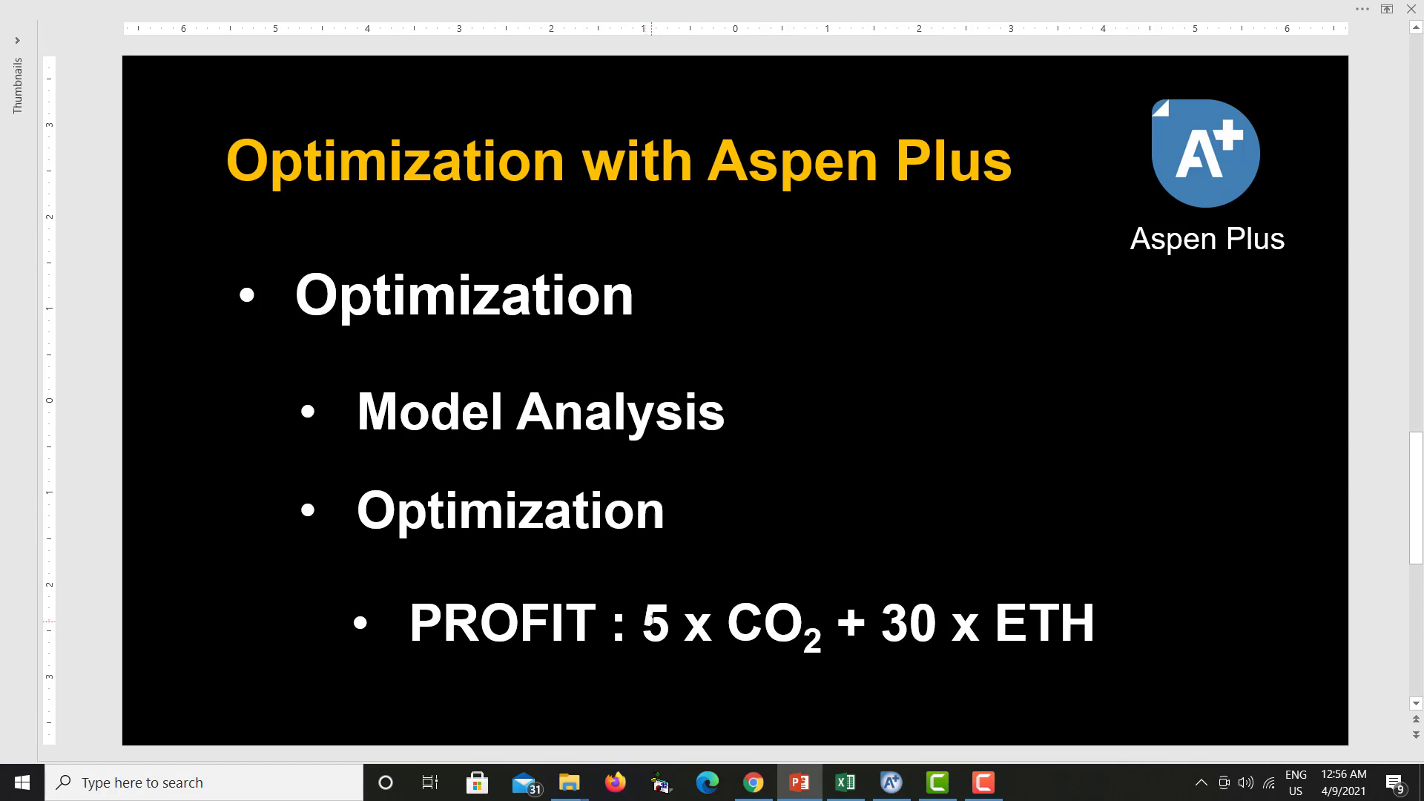
left_click_drag(649, 621, 1111, 623)
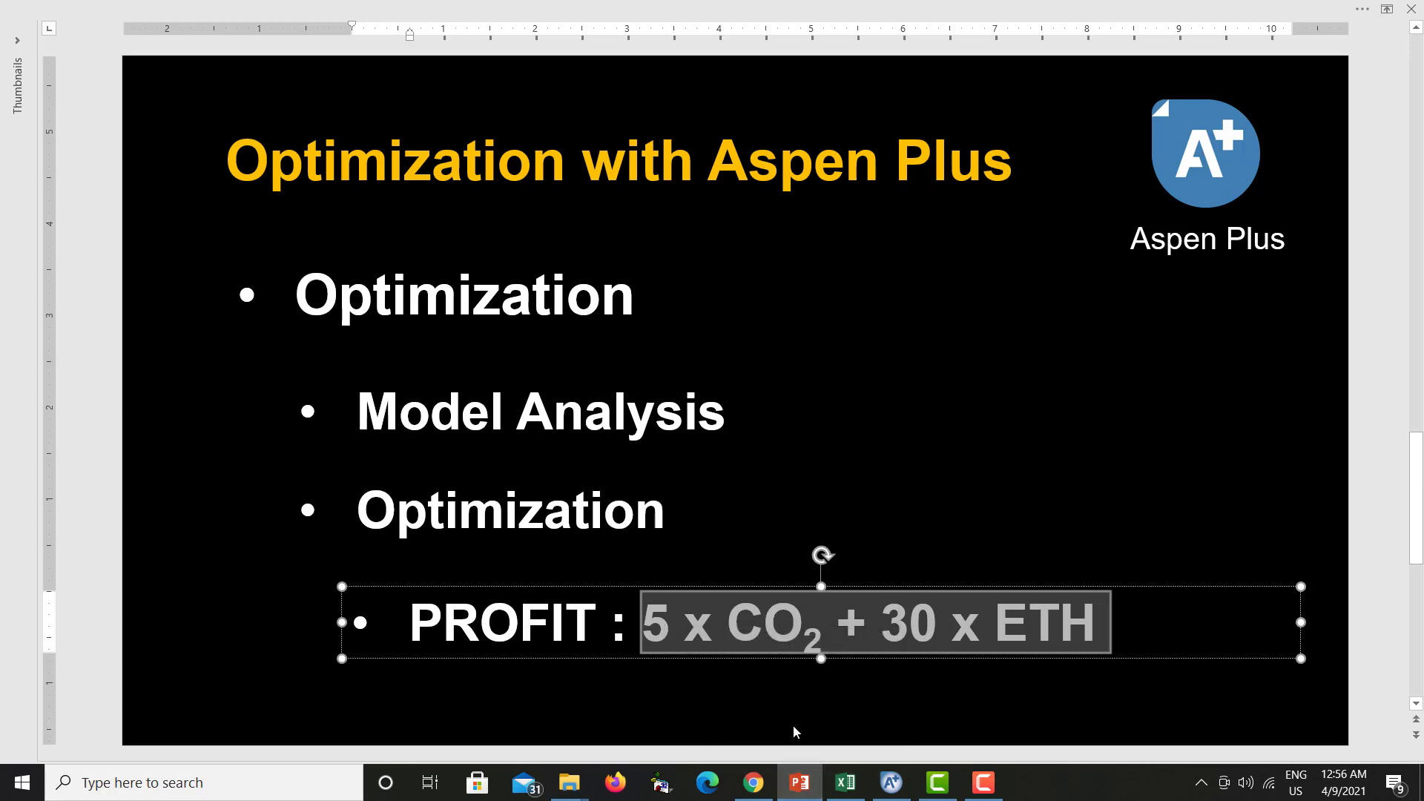
Switch back to Aspen Plus and create a new optimization under Model Analysis Tools with the ID O-1.
left_click(891, 783)
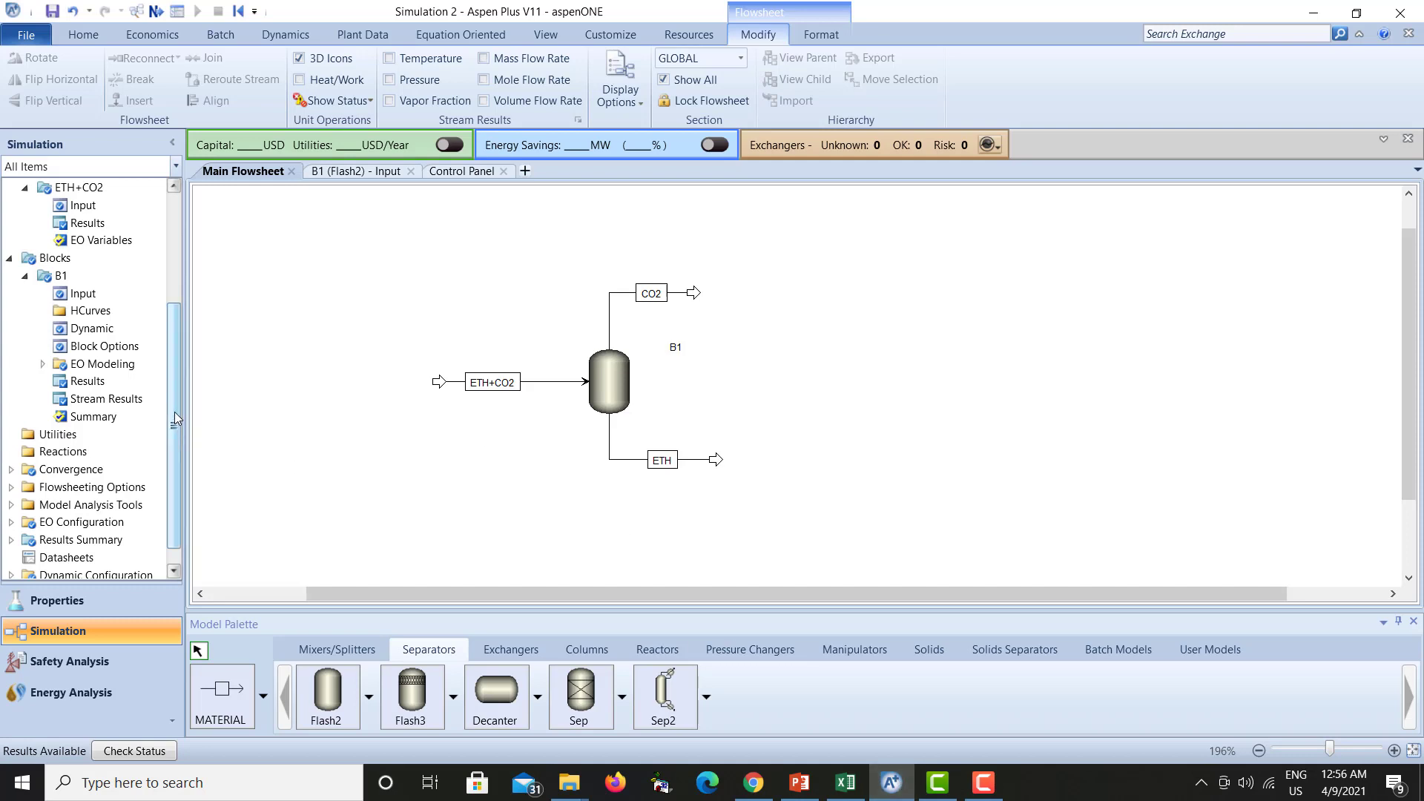
scroll(175, 412, "down", 1)
left_click(11, 483)
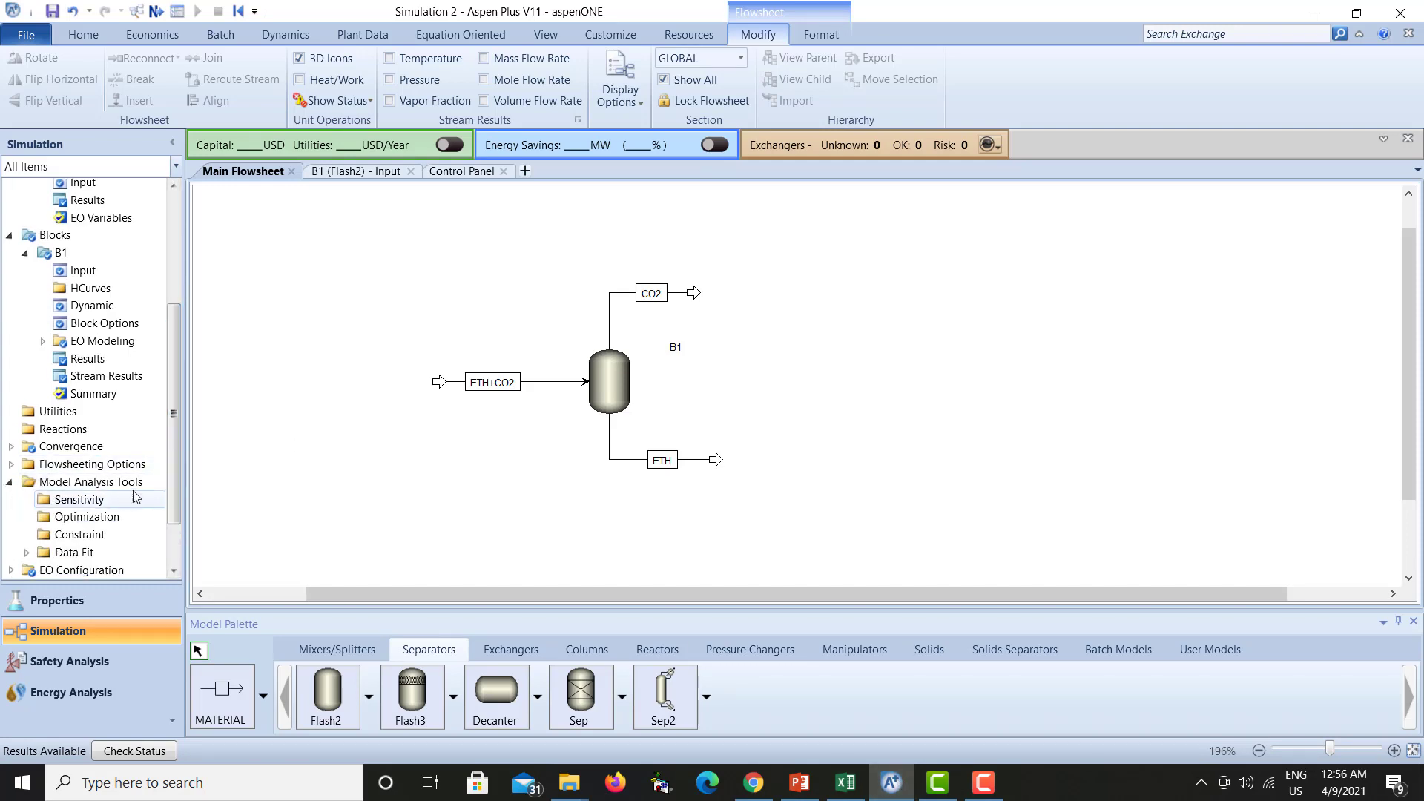
scroll(104, 504, "down", 3)
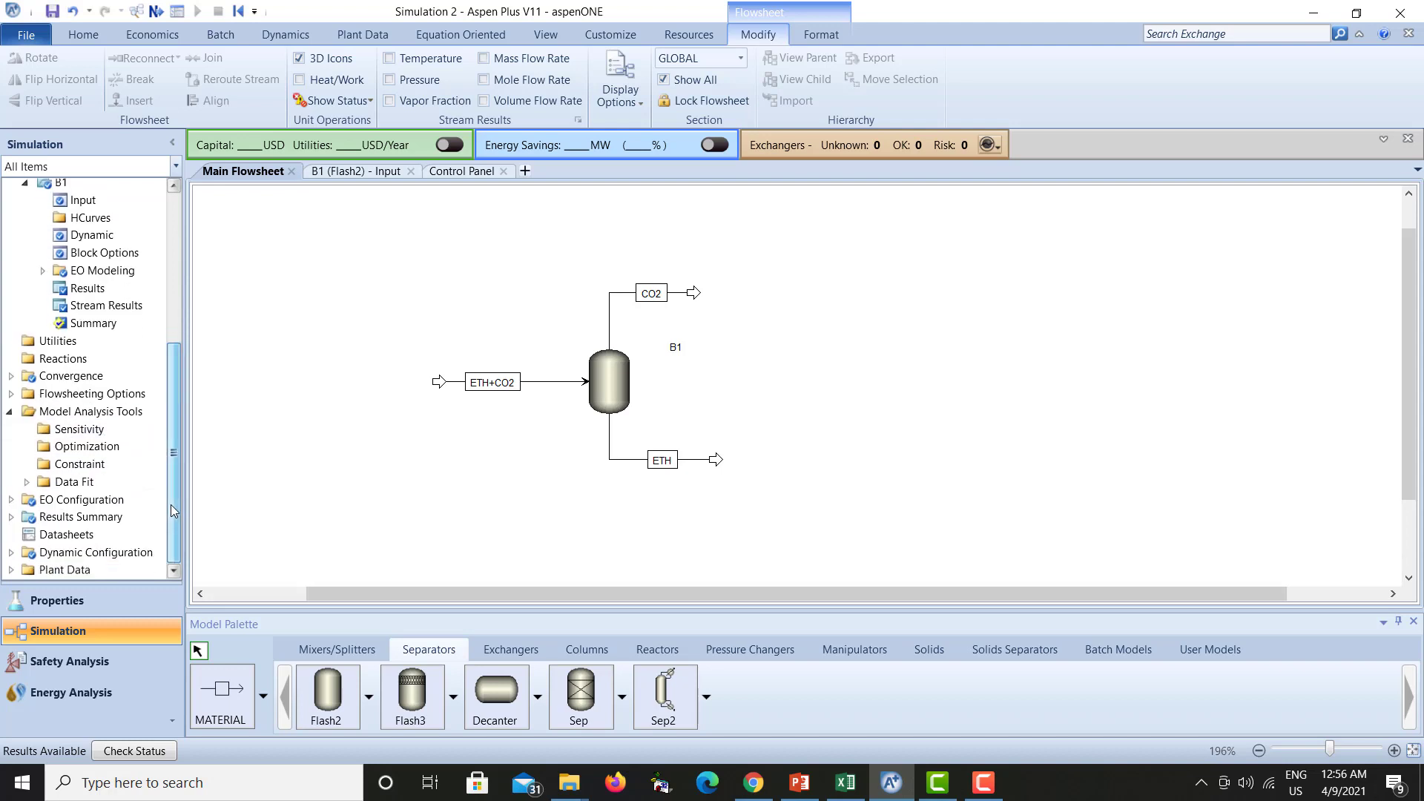
double_click(86, 447)
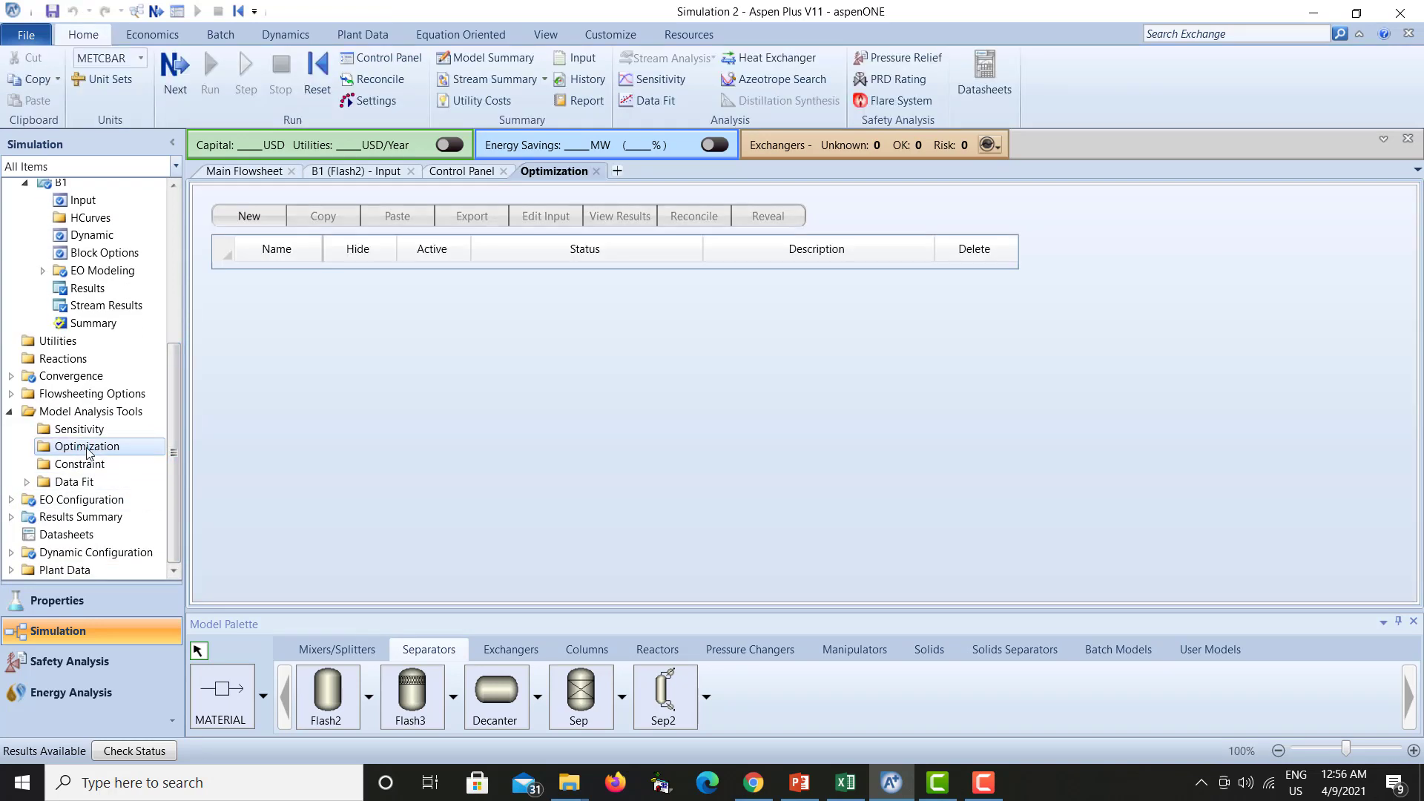
left_click(252, 216)
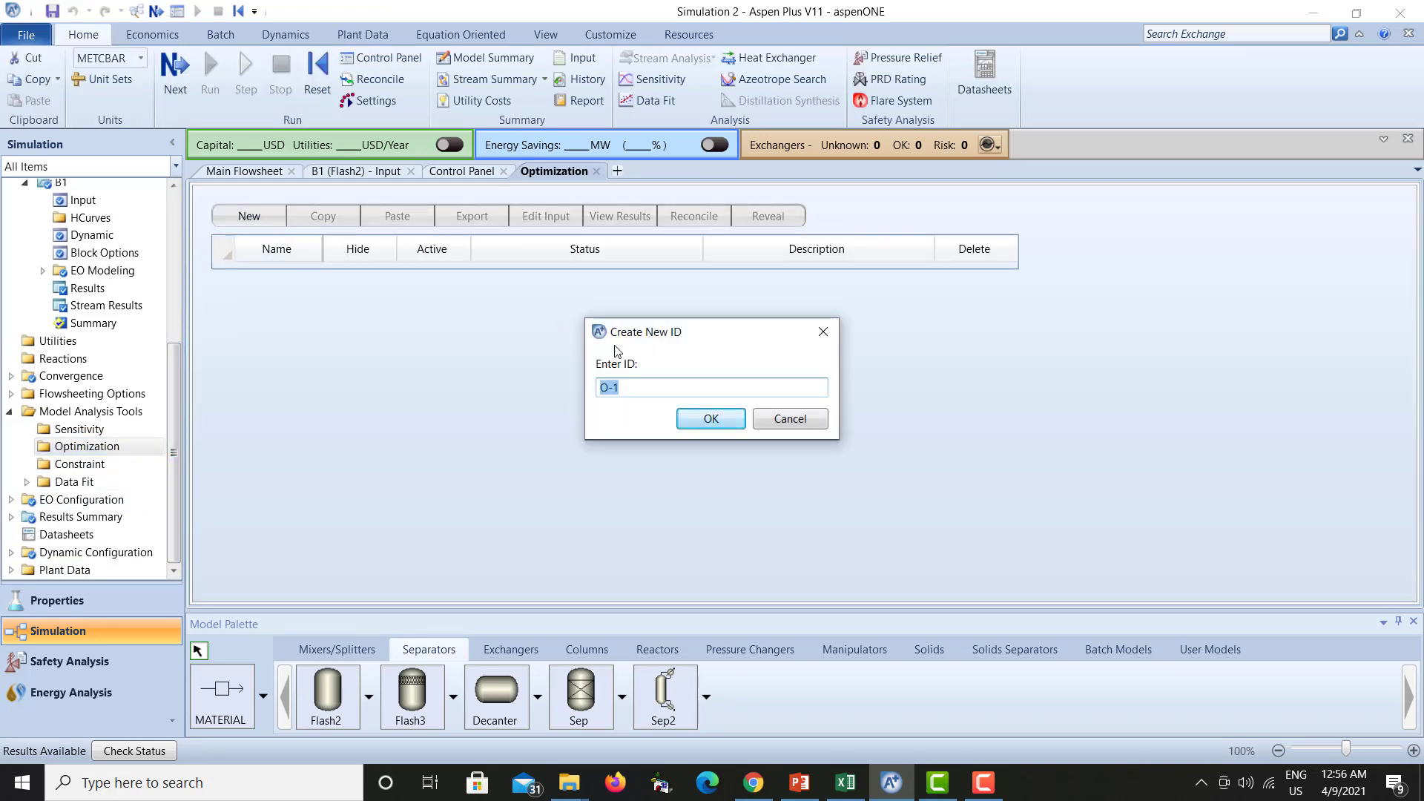
left_click(699, 417)
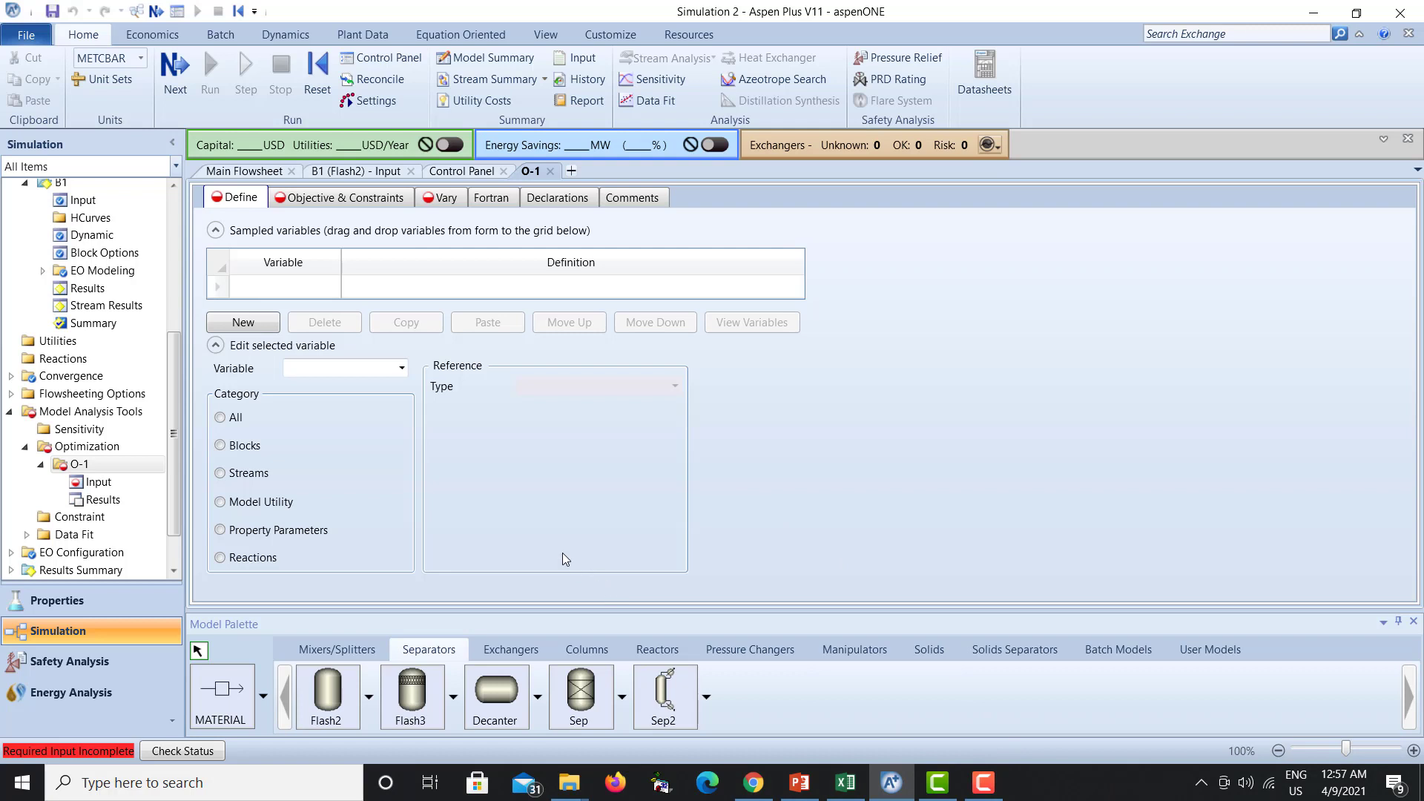
Create a sampled variable named CO2 for optimization O-1.
left_click(299, 289)
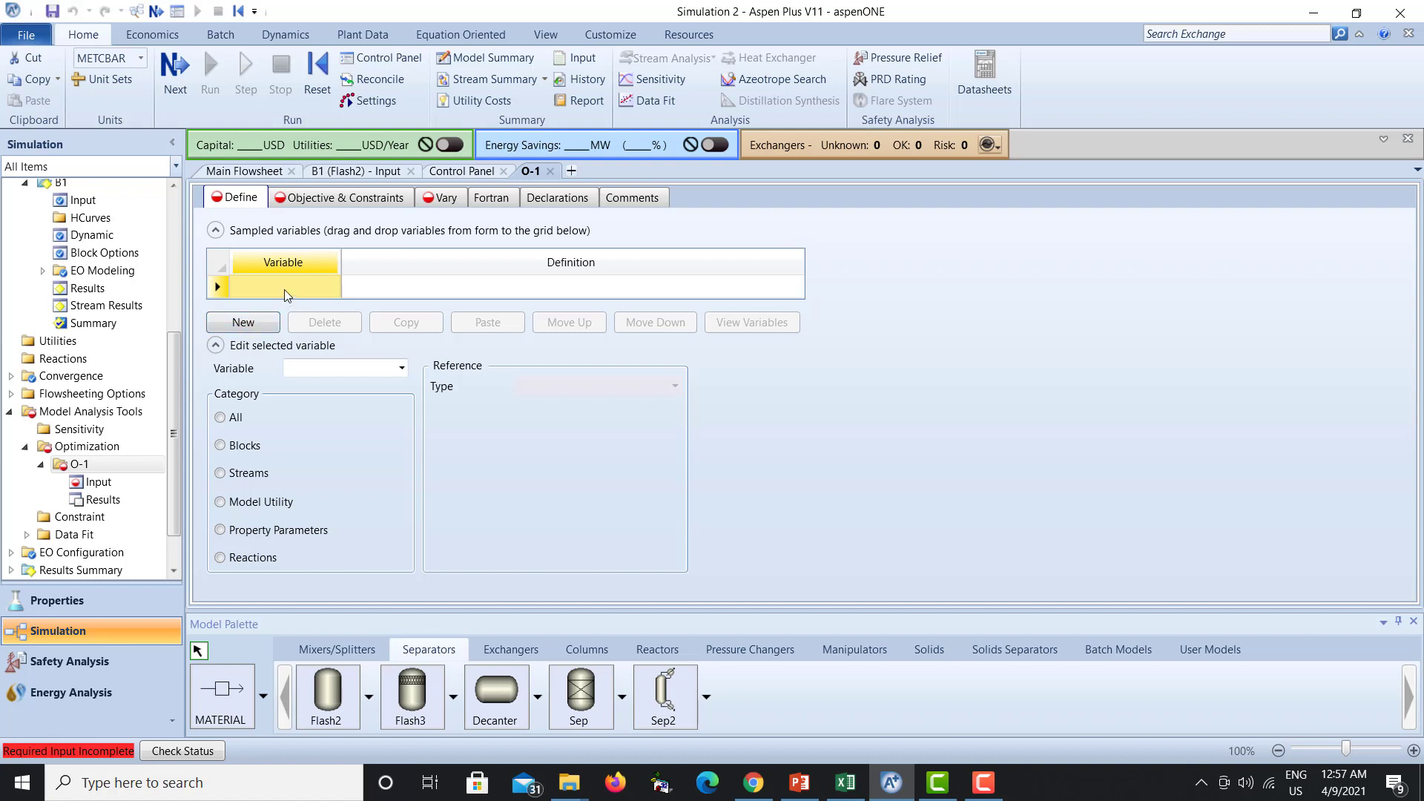
left_click(255, 326)
type("CO2")
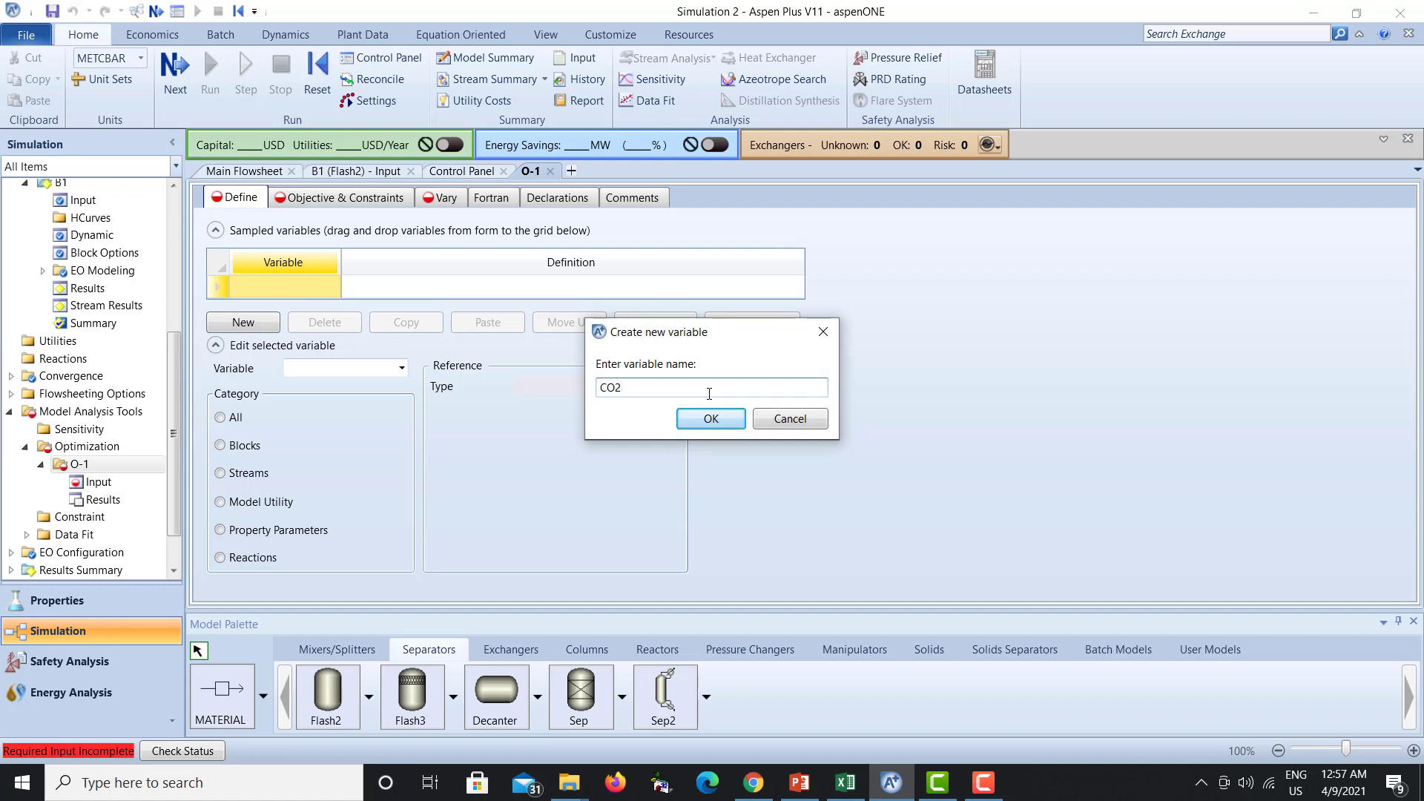
key("Return")
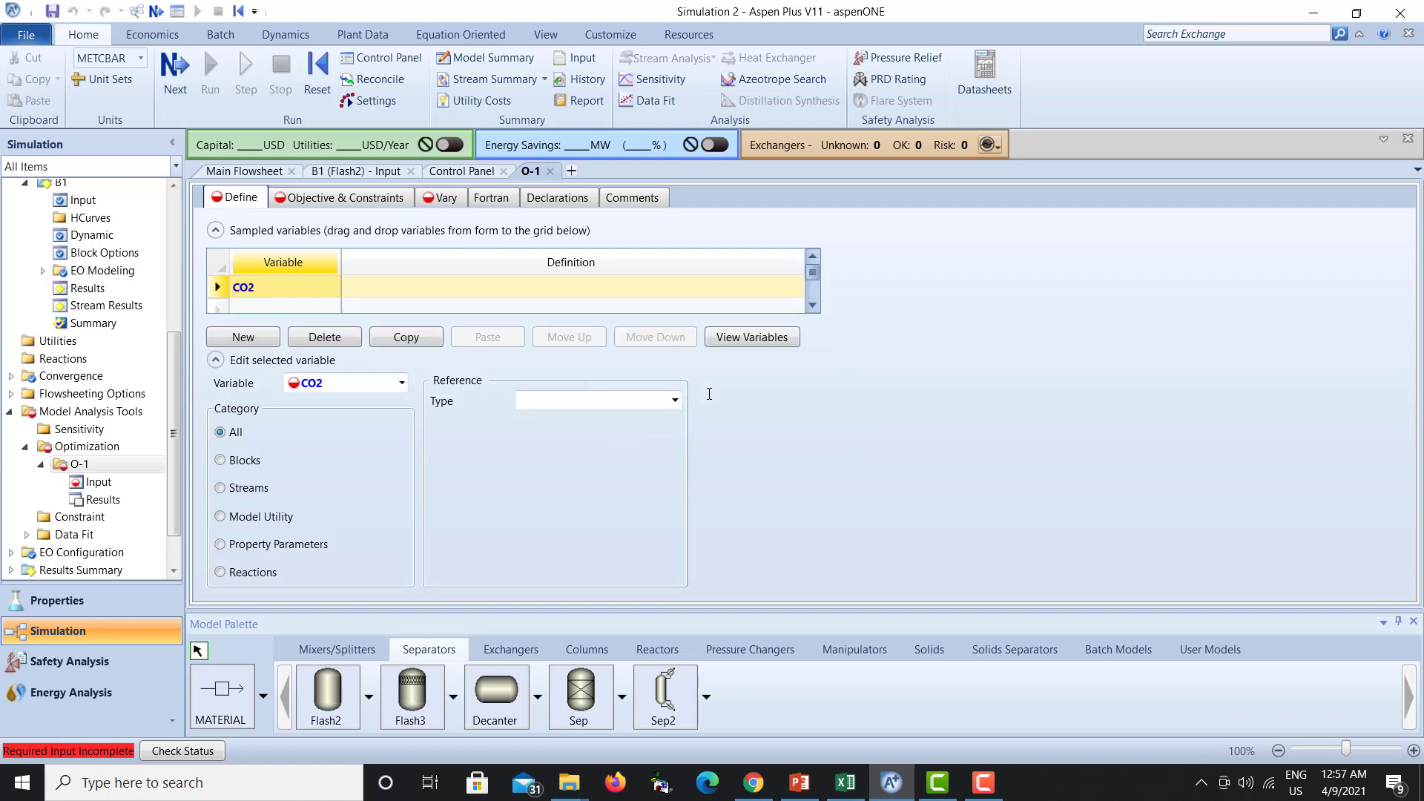
Define the CO2 variable in the Streams category as the Mass-Flow of component CO2 in stream CO2.
left_click(254, 491)
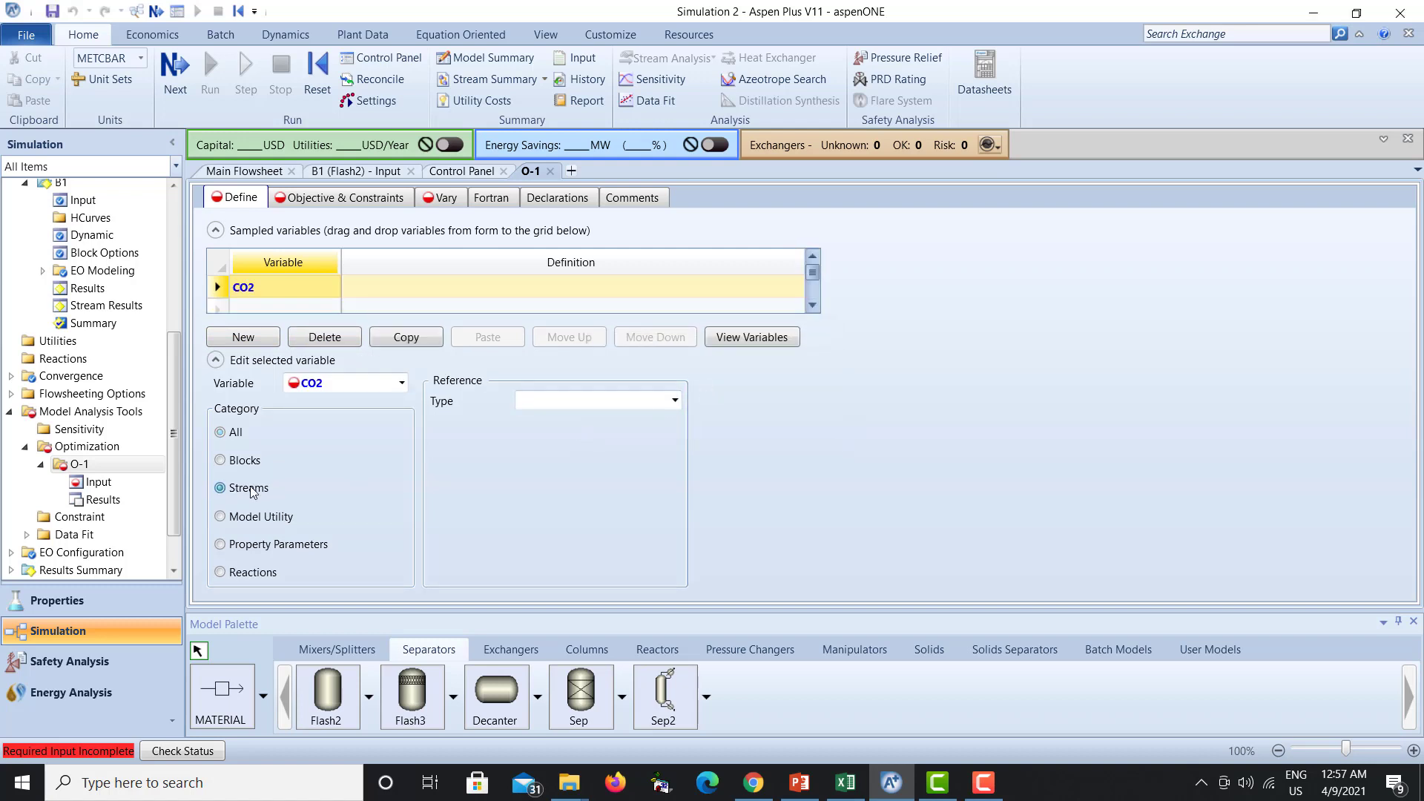
left_click(674, 401)
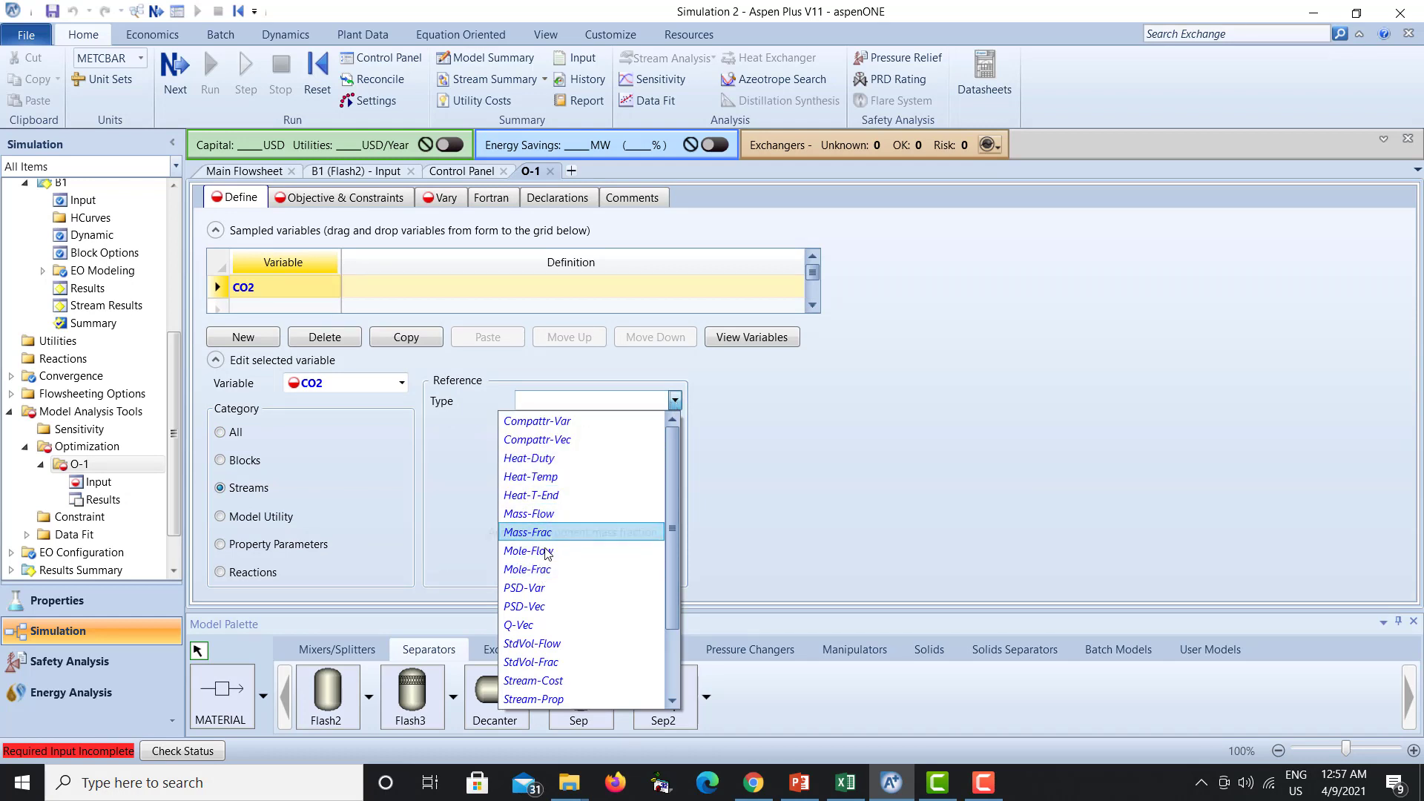
left_click(553, 515)
left_click(674, 423)
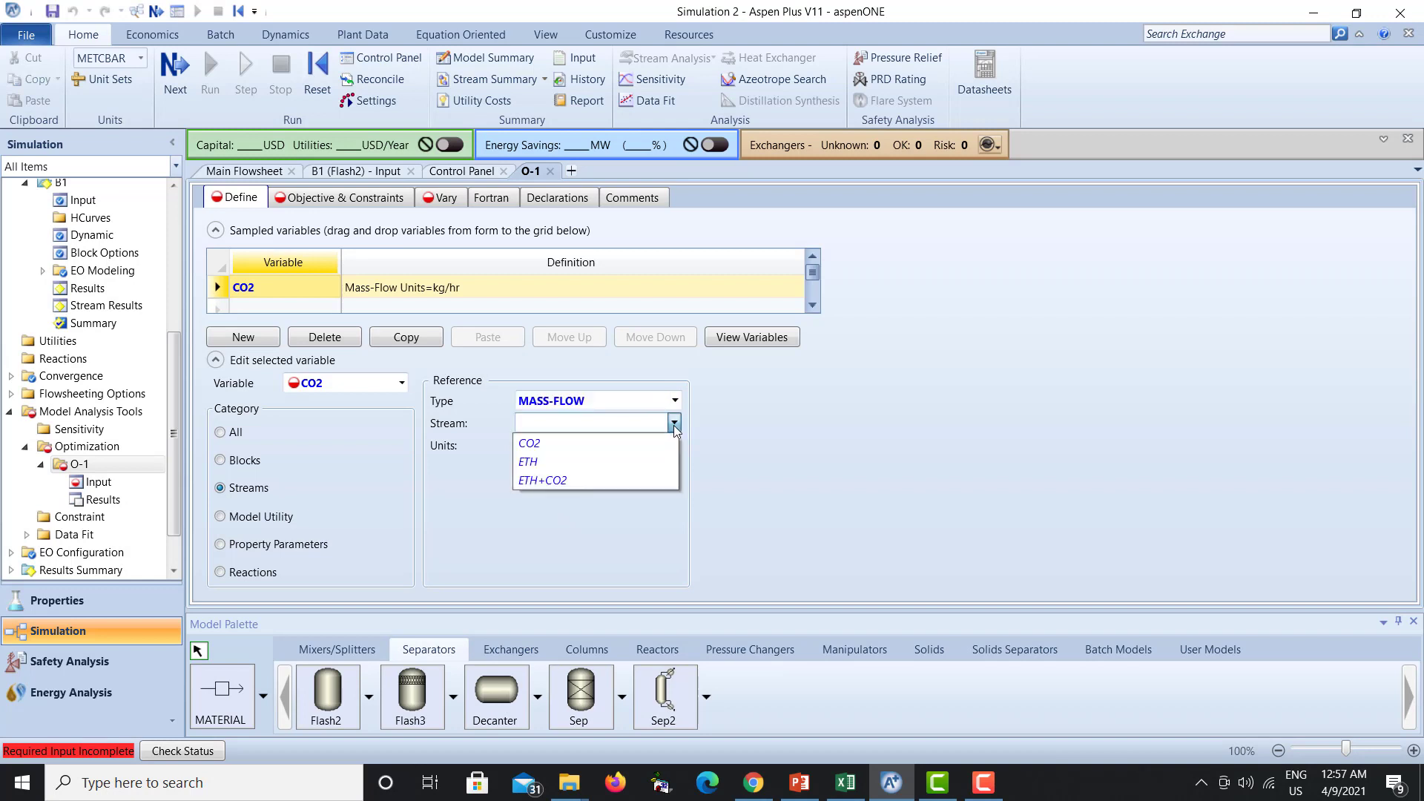
left_click(564, 444)
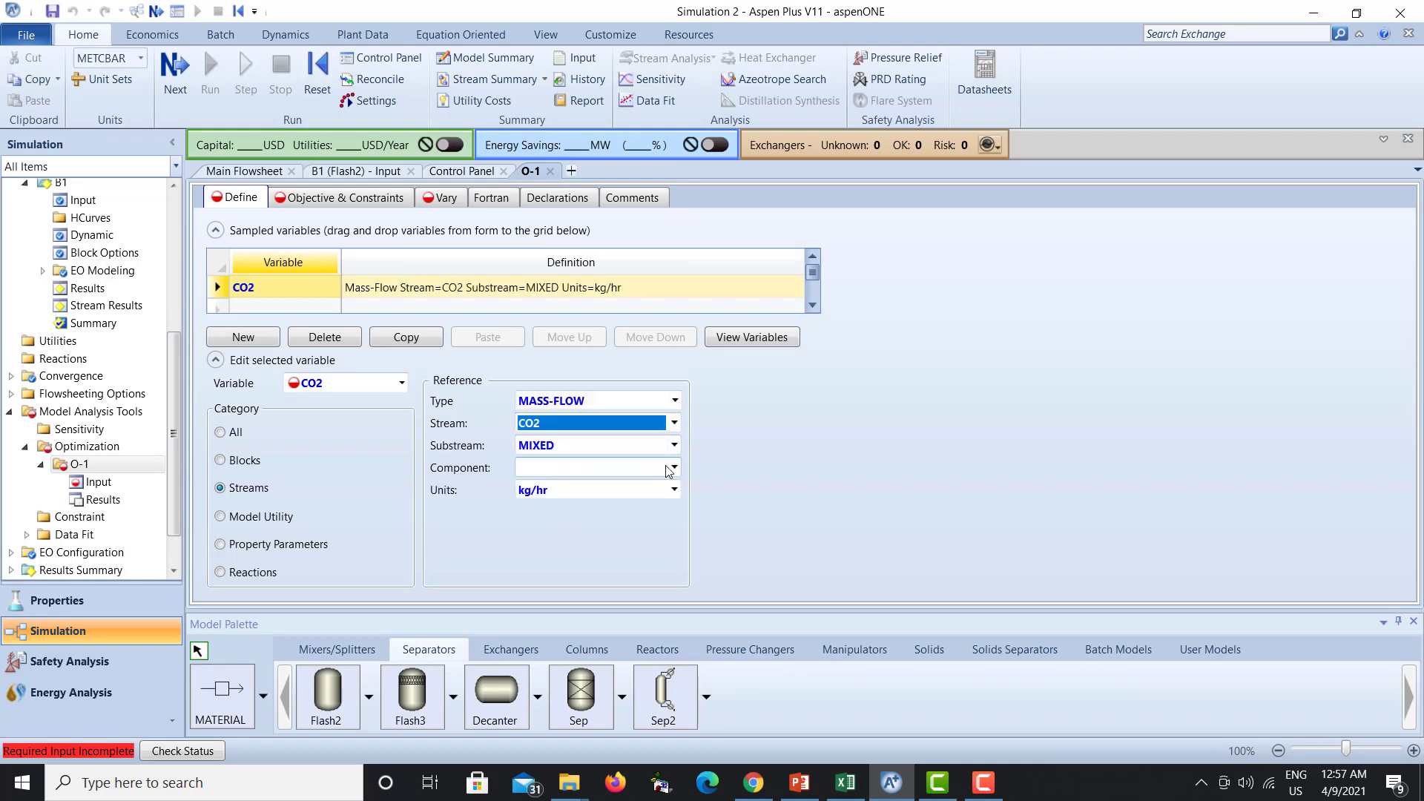
left_click(674, 467)
left_click(590, 488)
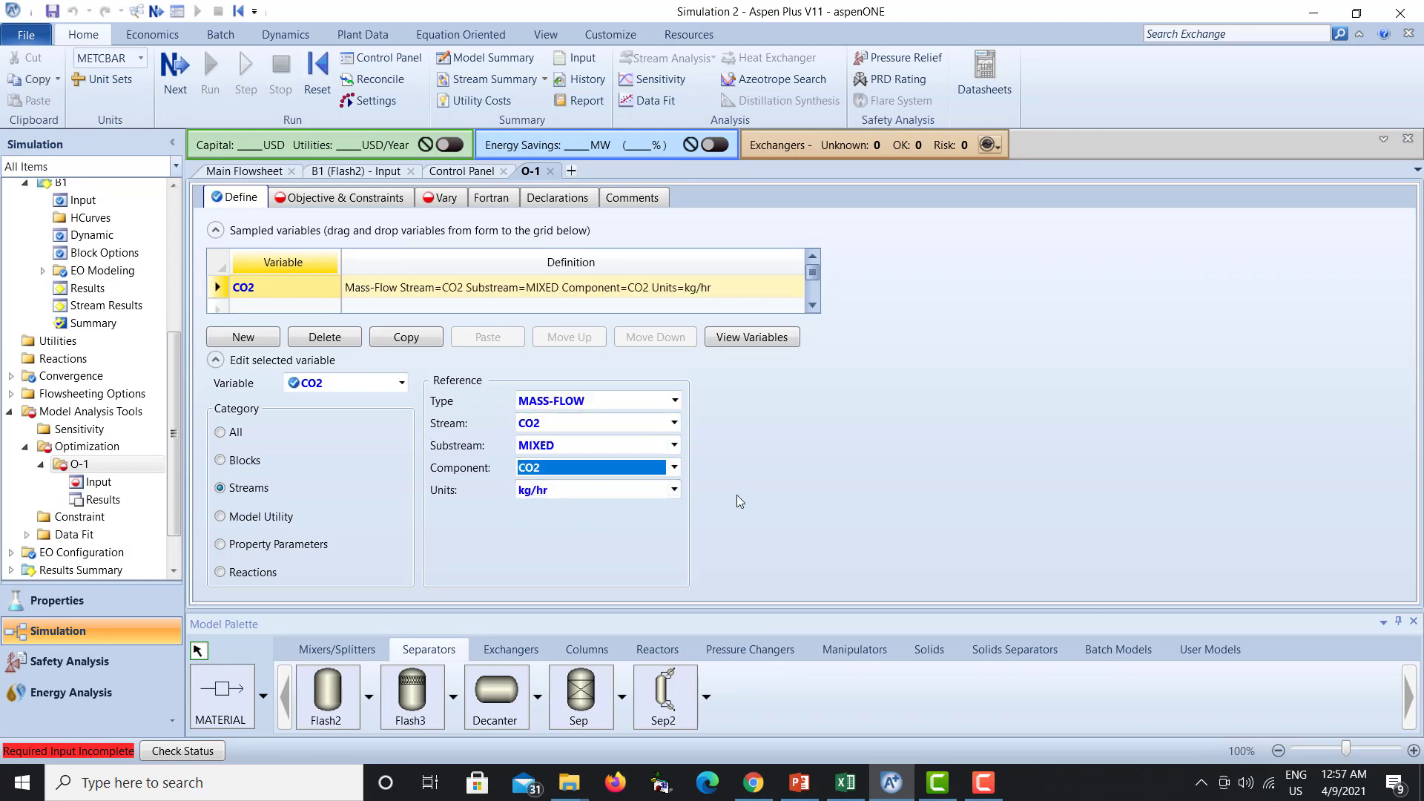
Create a second sampled variable named ETH.
left_click(244, 338)
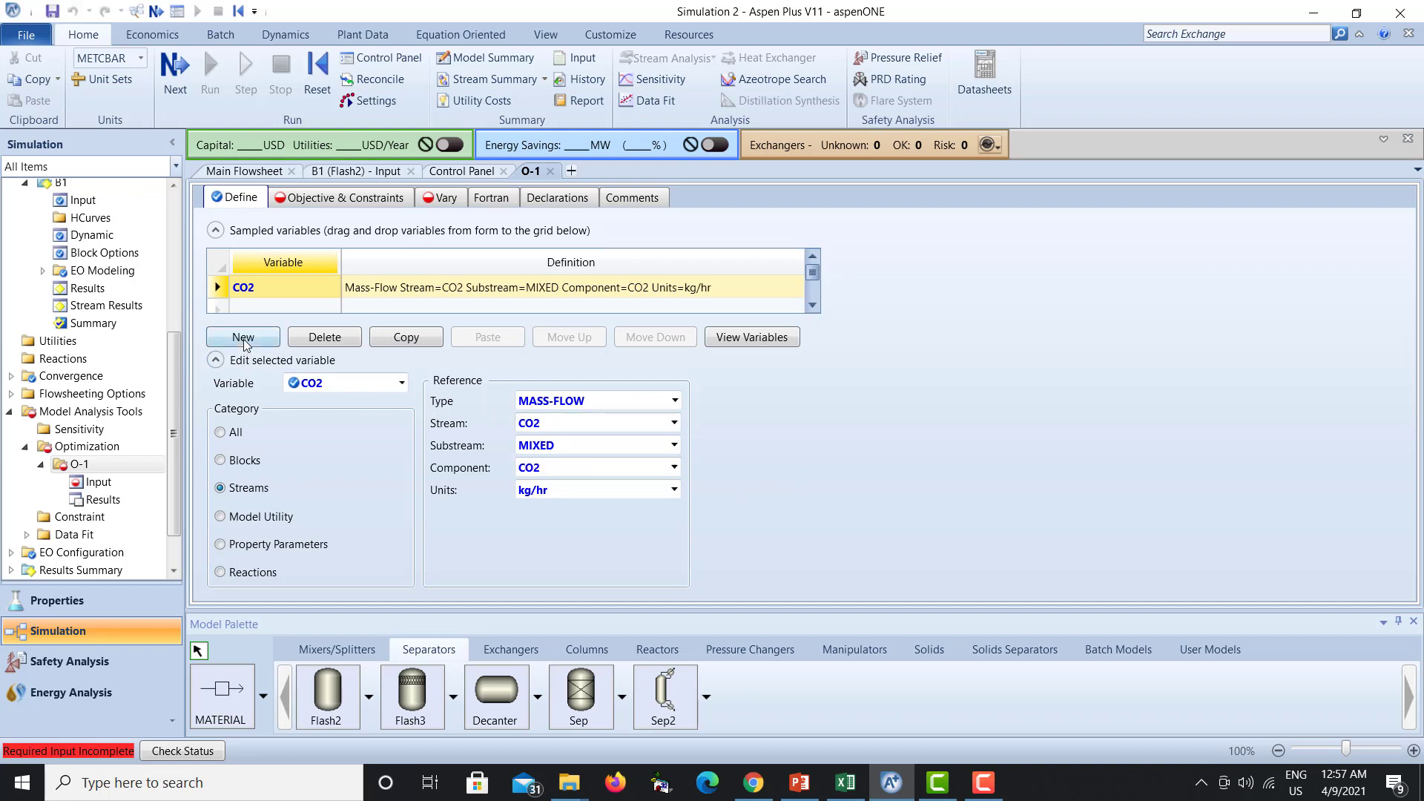
type("ETH")
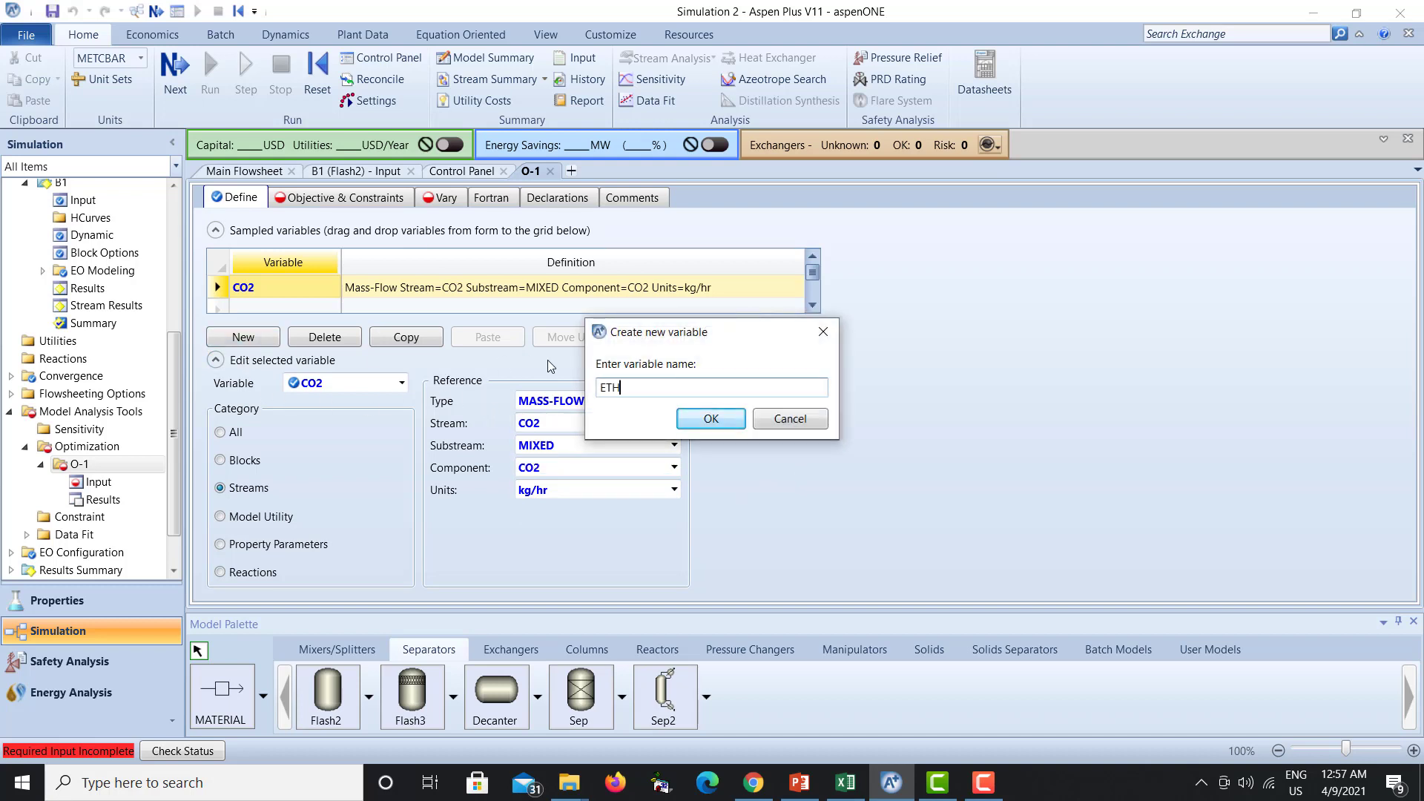
left_click(691, 413)
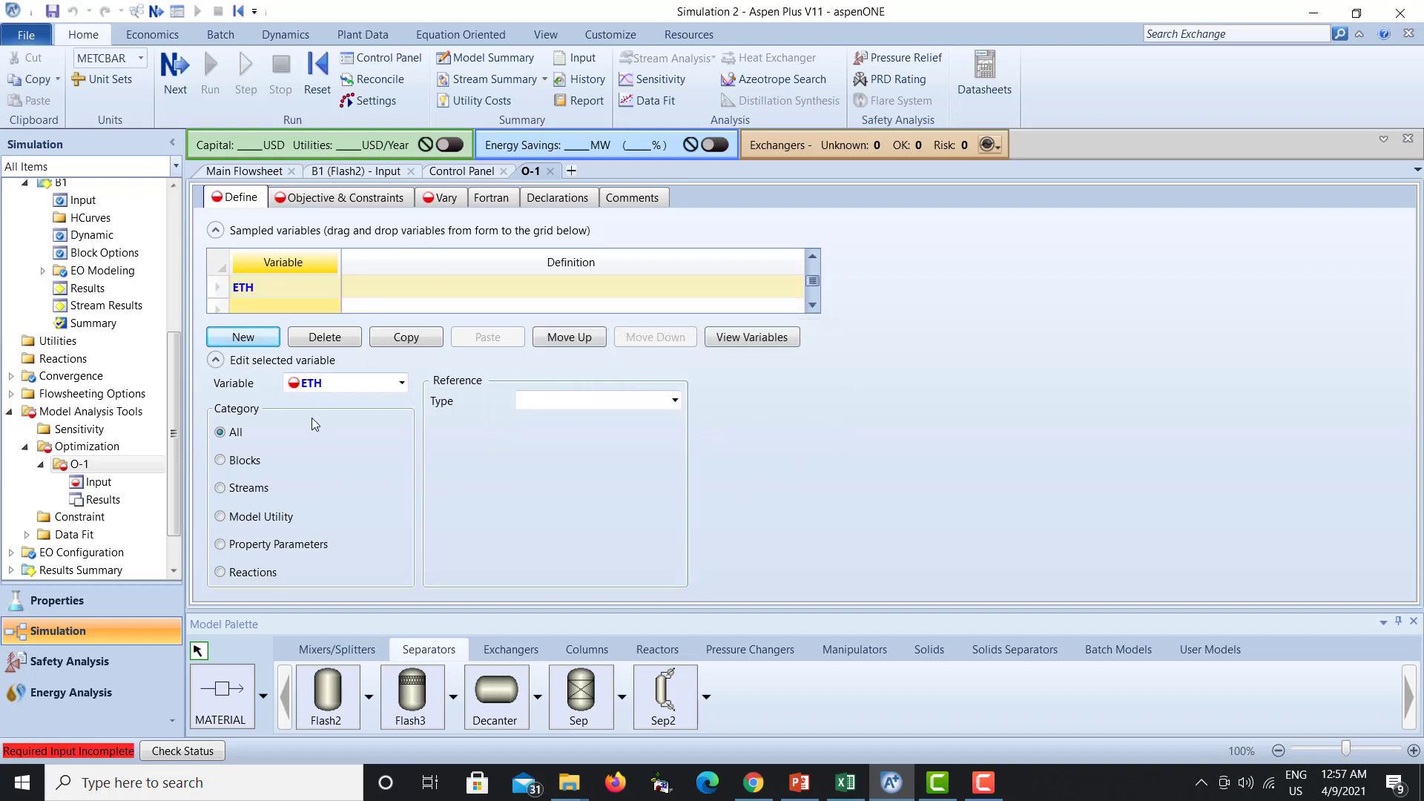
Define the ETH variable in the Streams category as the Mass-Flow of component ETHANOL in stream ETH.
left_click(237, 493)
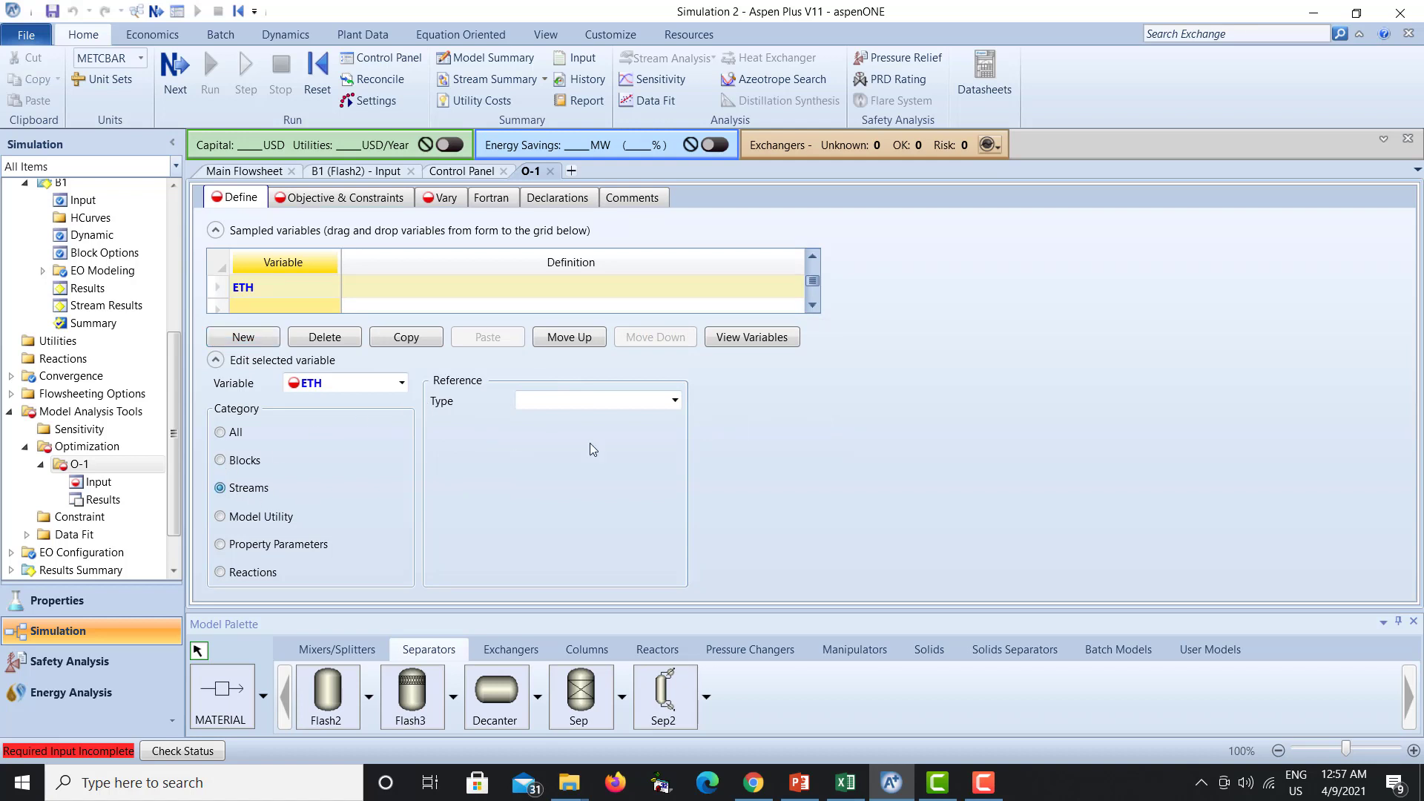
left_click(682, 404)
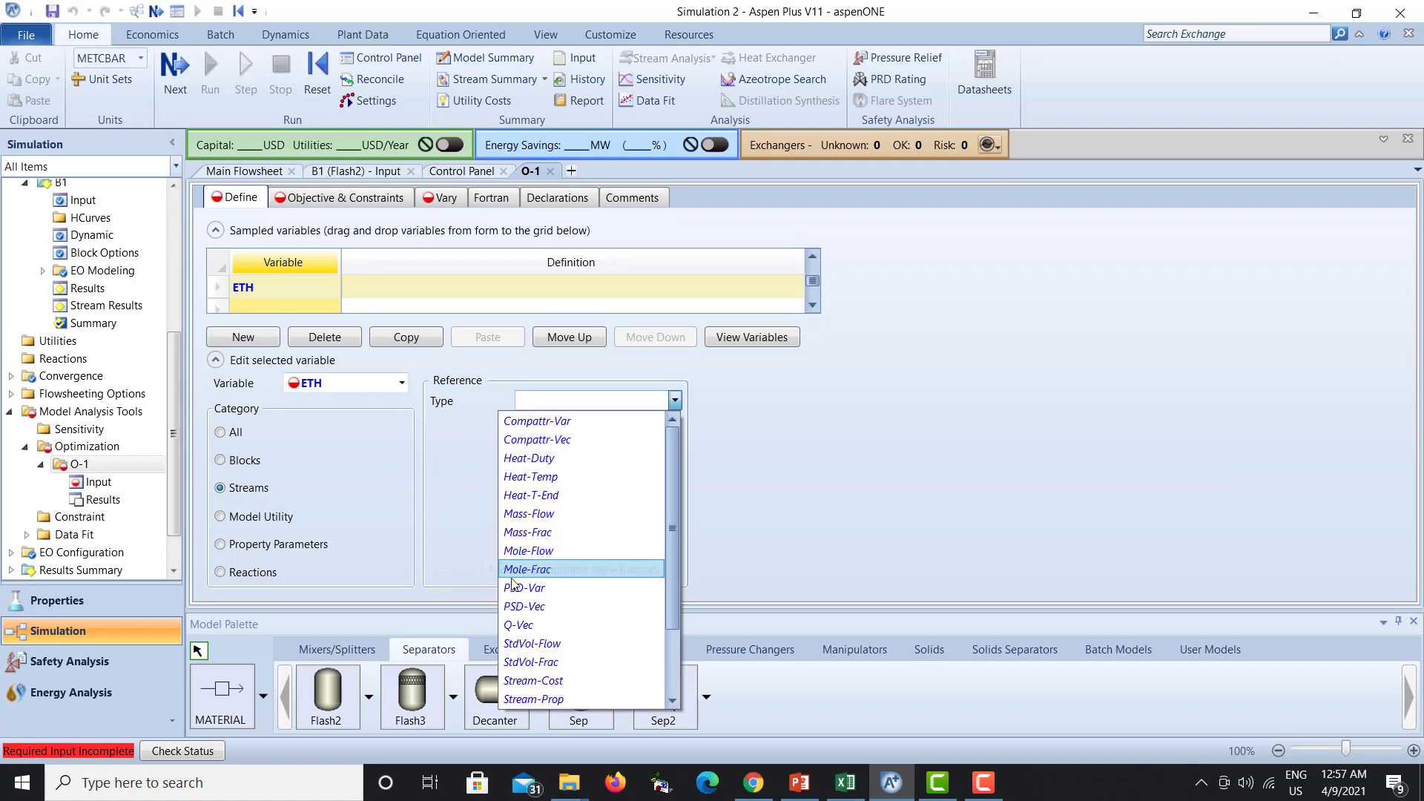
left_click(549, 513)
left_click(674, 423)
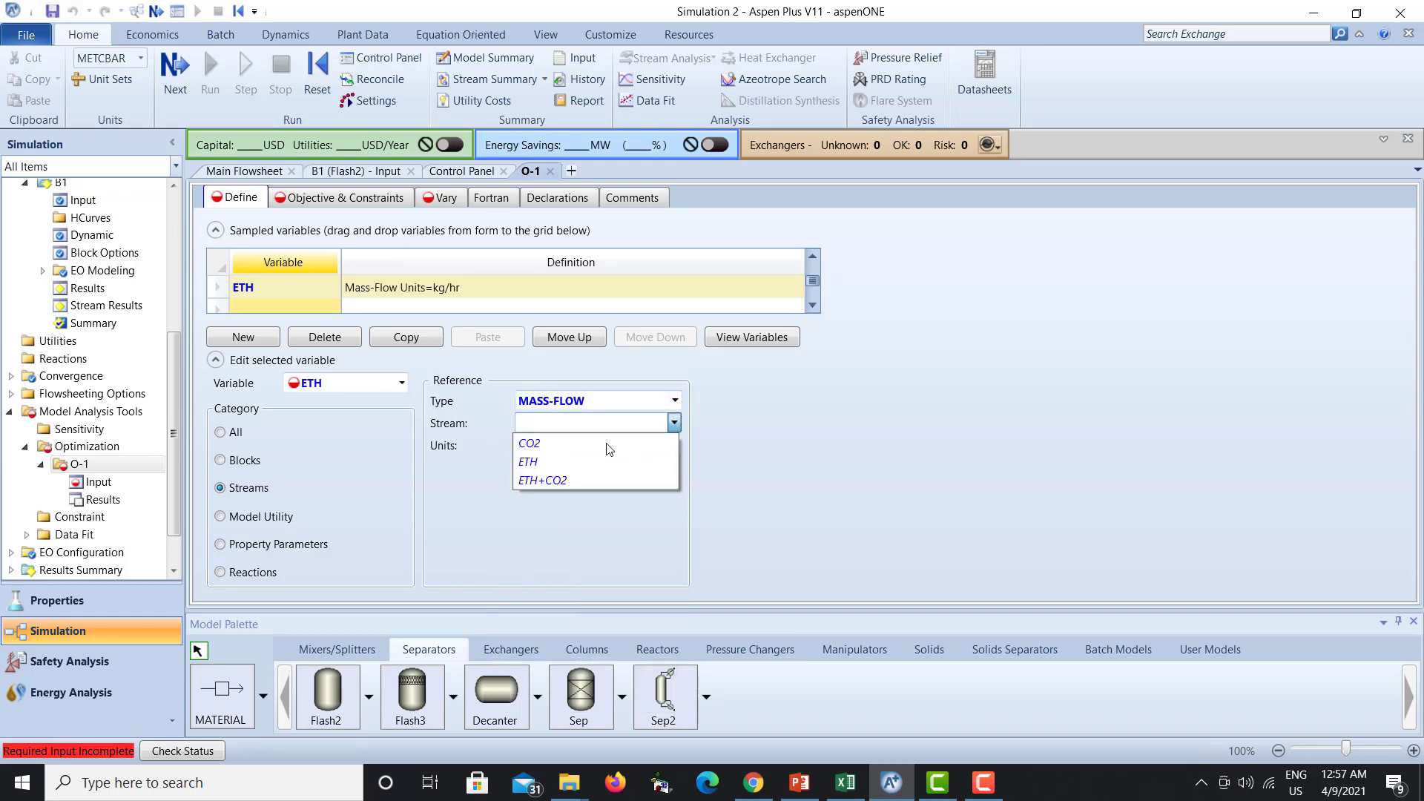
left_click(676, 461)
left_click(675, 469)
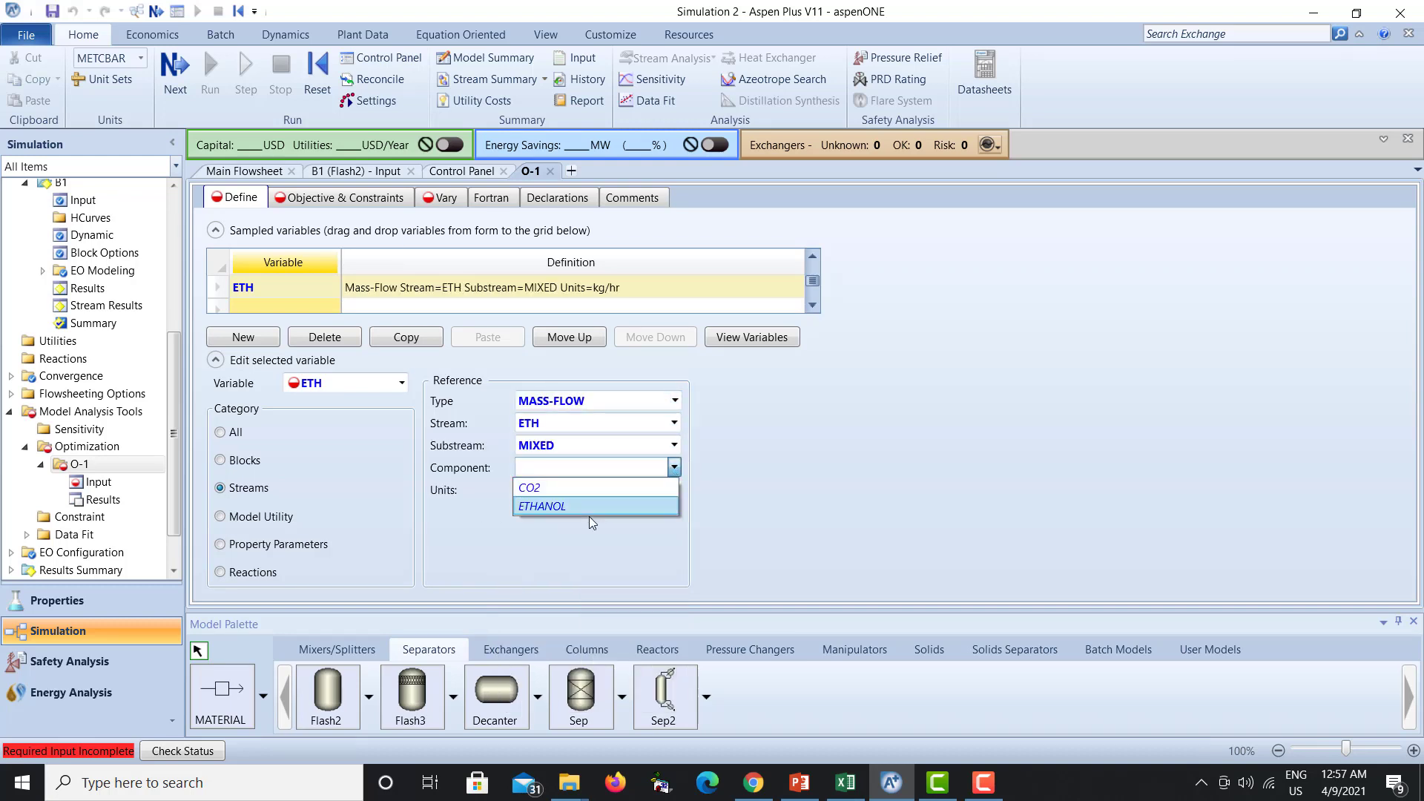
left_click(586, 506)
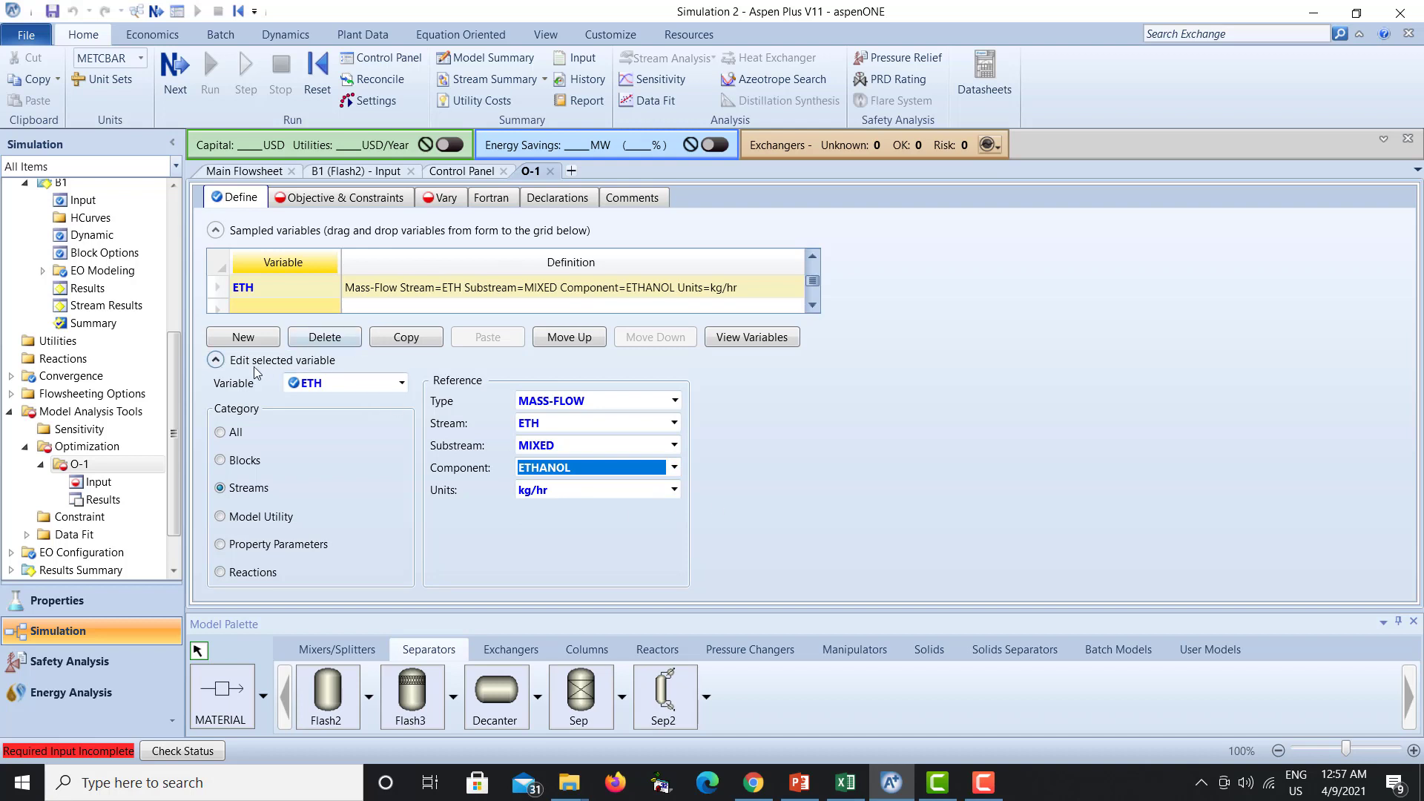
Create a third sampled variable named PRESSURE for optimization O-1.
left_click(251, 341)
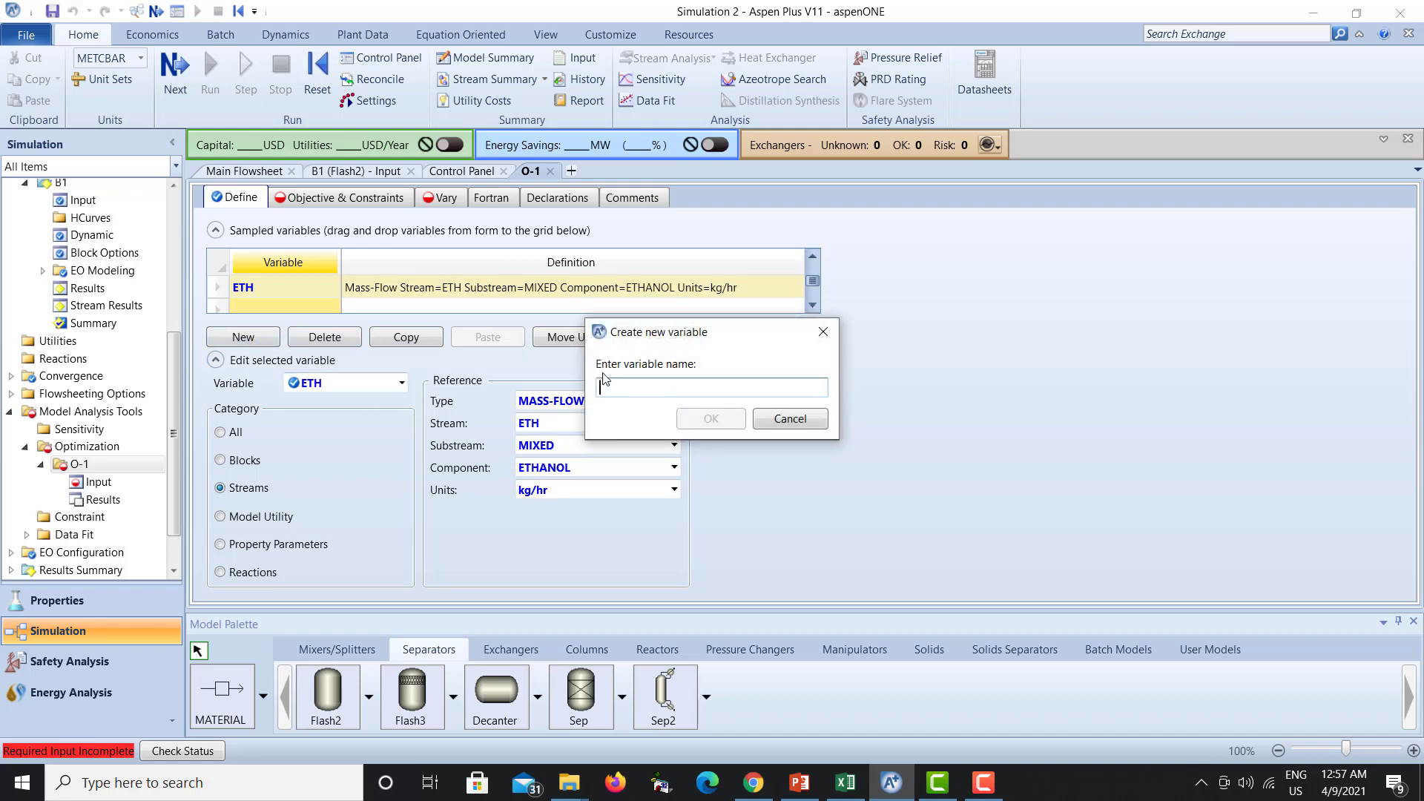
type("PRESSURE")
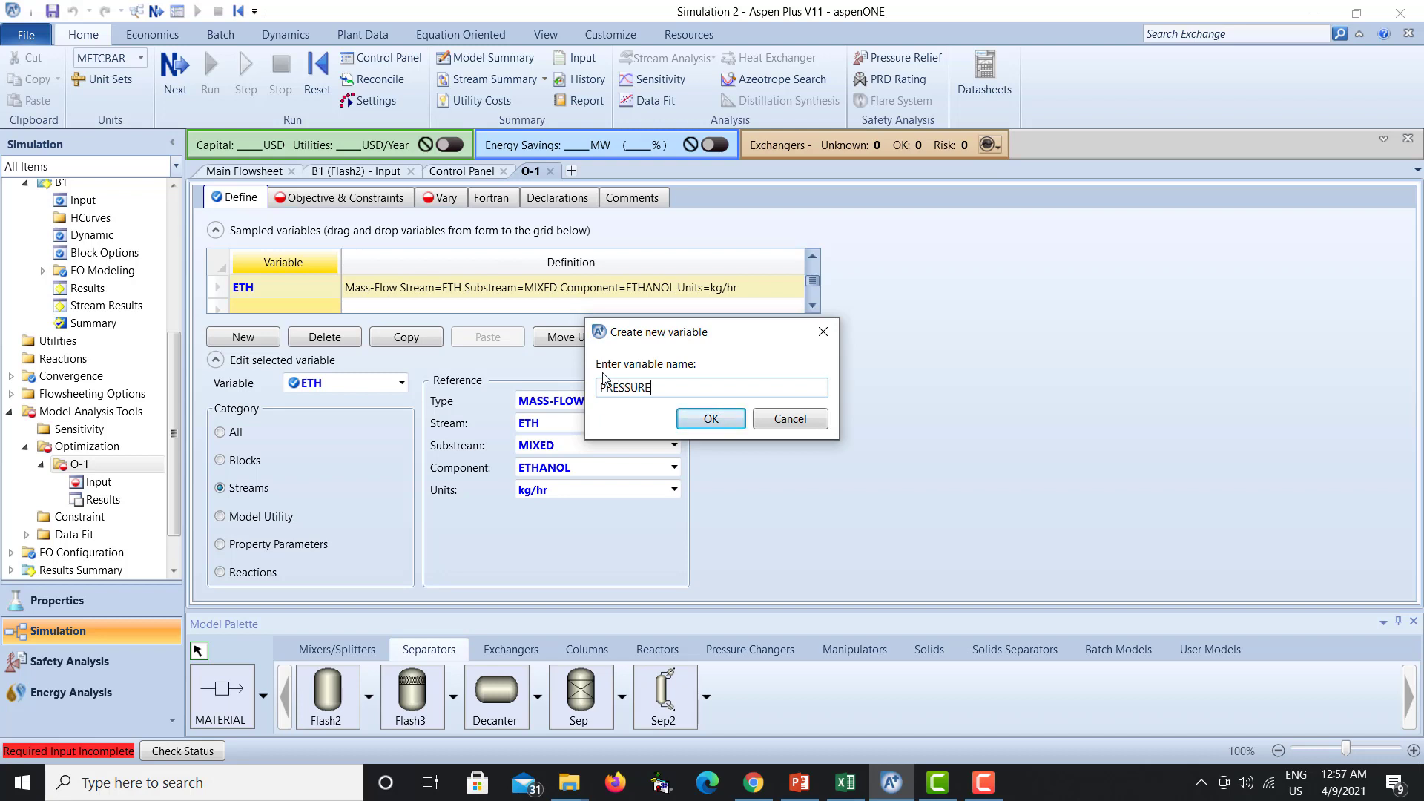
left_click(711, 419)
Define the PRESSURE variable in the Blocks category as the Block-Var PRES of block B1.
left_click(245, 461)
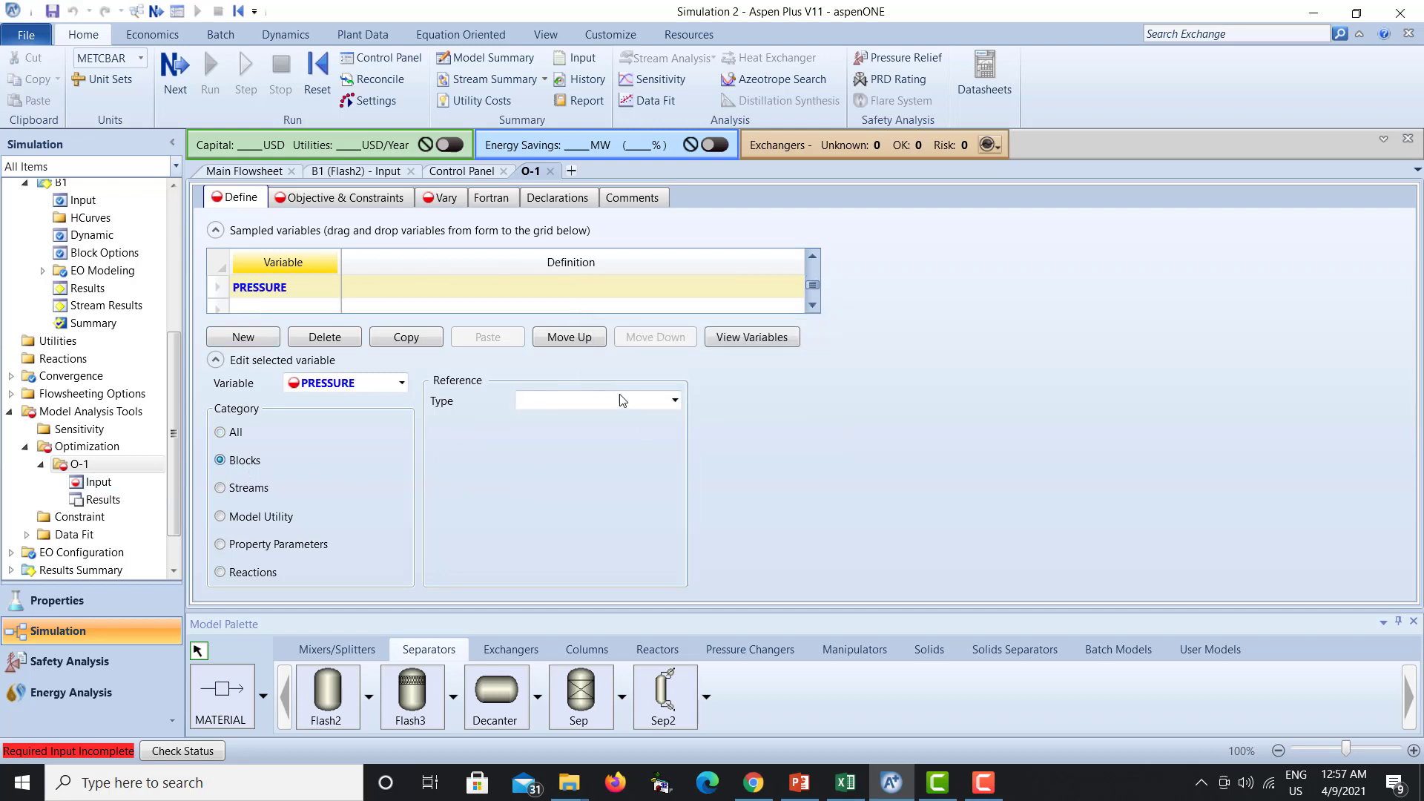
left_click(627, 400)
left_click(573, 422)
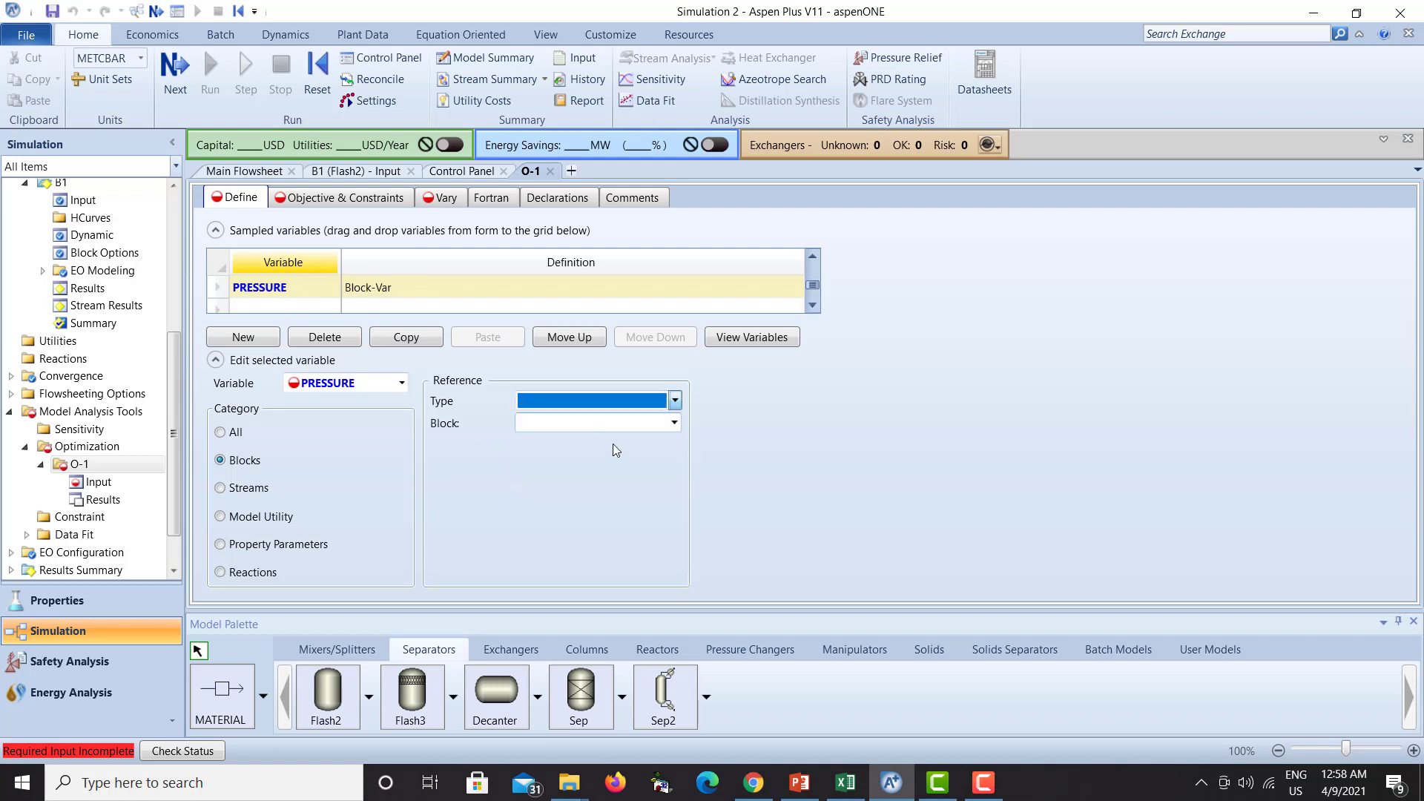
left_click(674, 423)
left_click(614, 444)
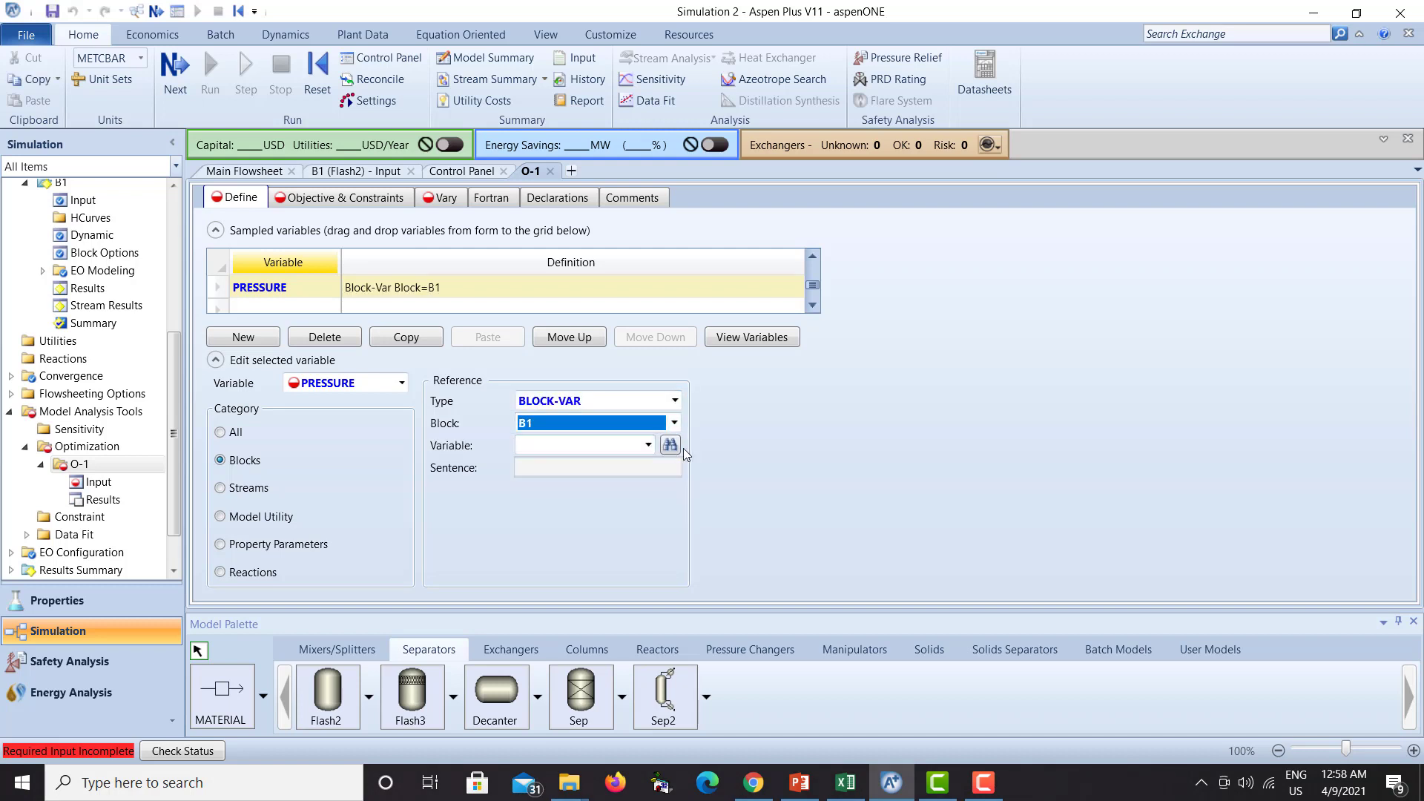
left_click(648, 445)
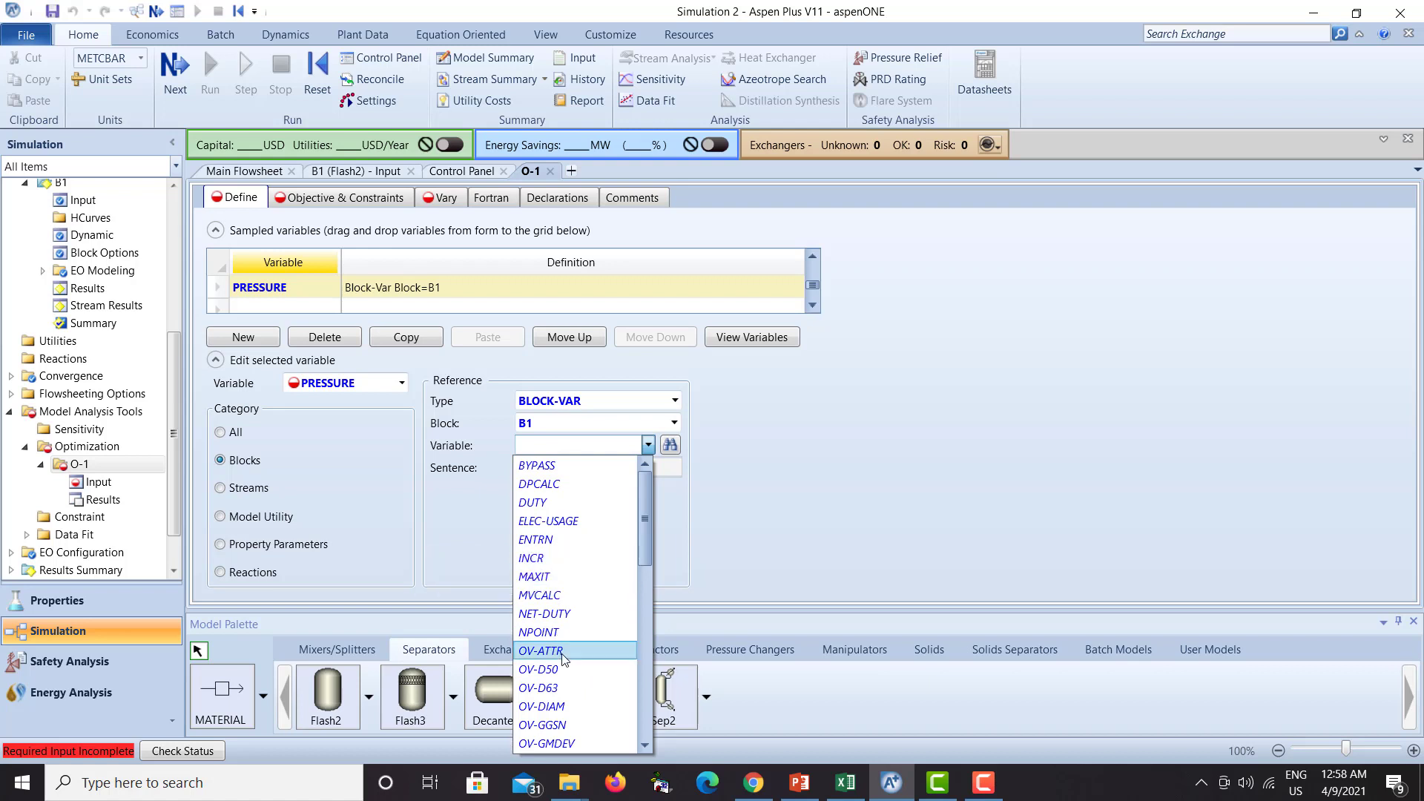
scroll(575, 638, "down", 3)
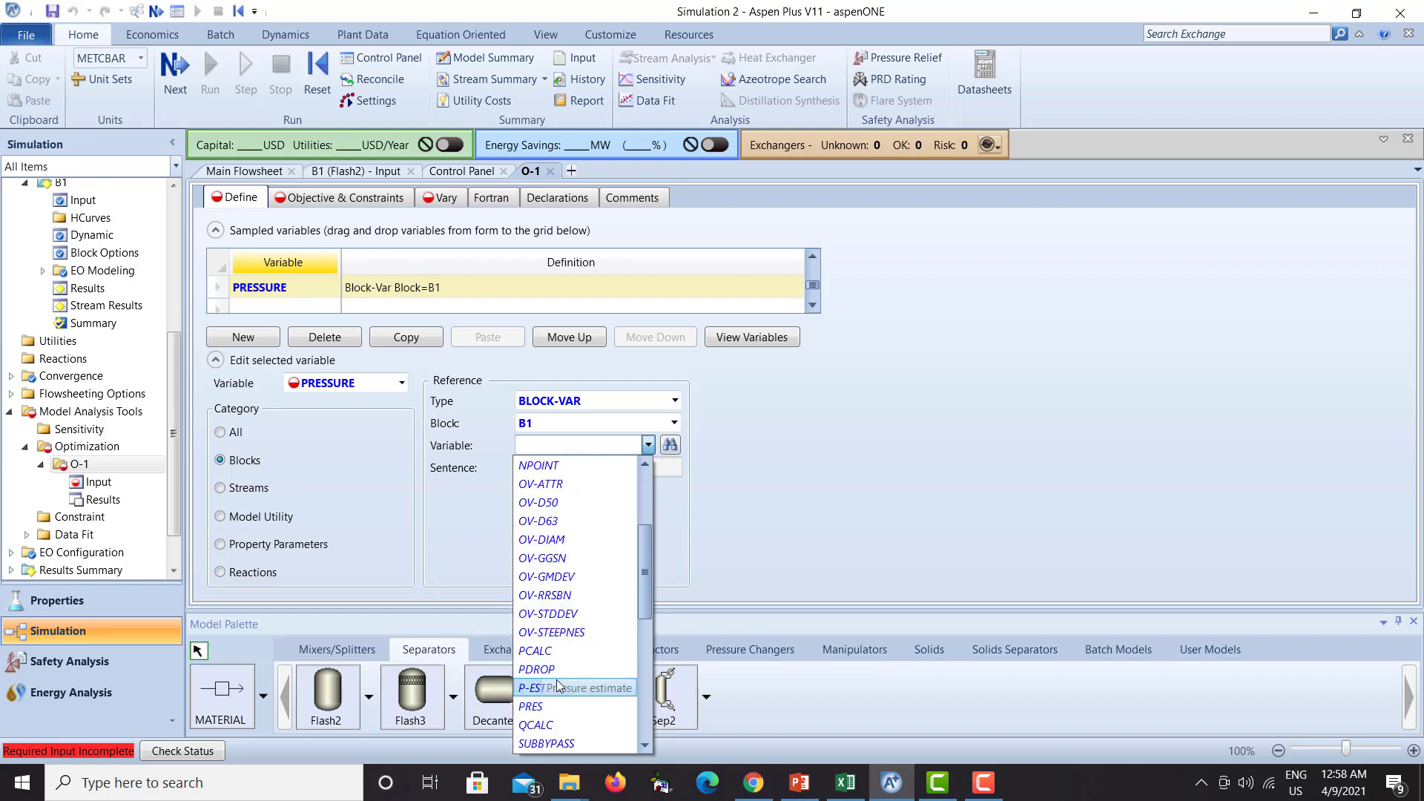
left_click(567, 706)
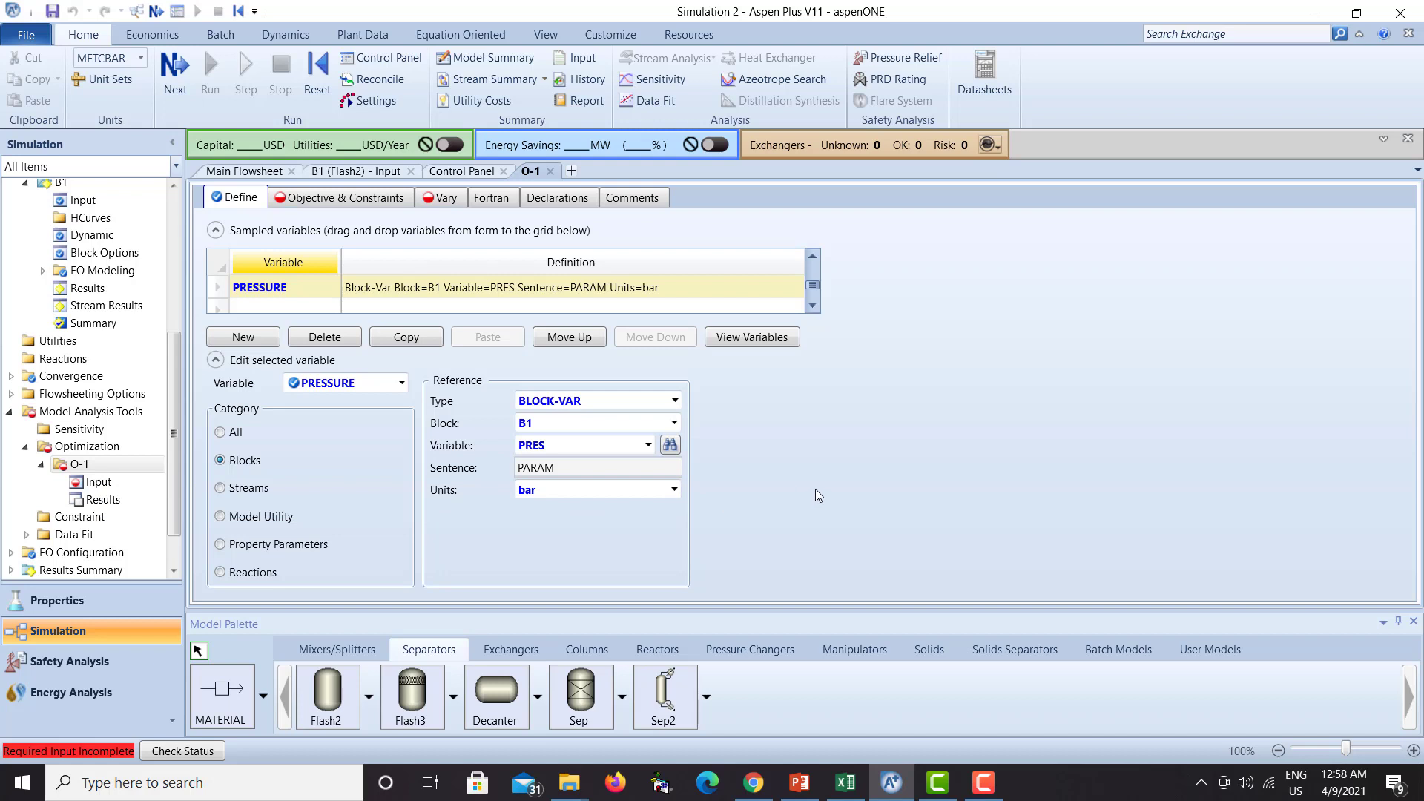
Set the objective to maximize PROFIT and vary the PRES of block B1 between 1 and 80 bar.
left_click(337, 197)
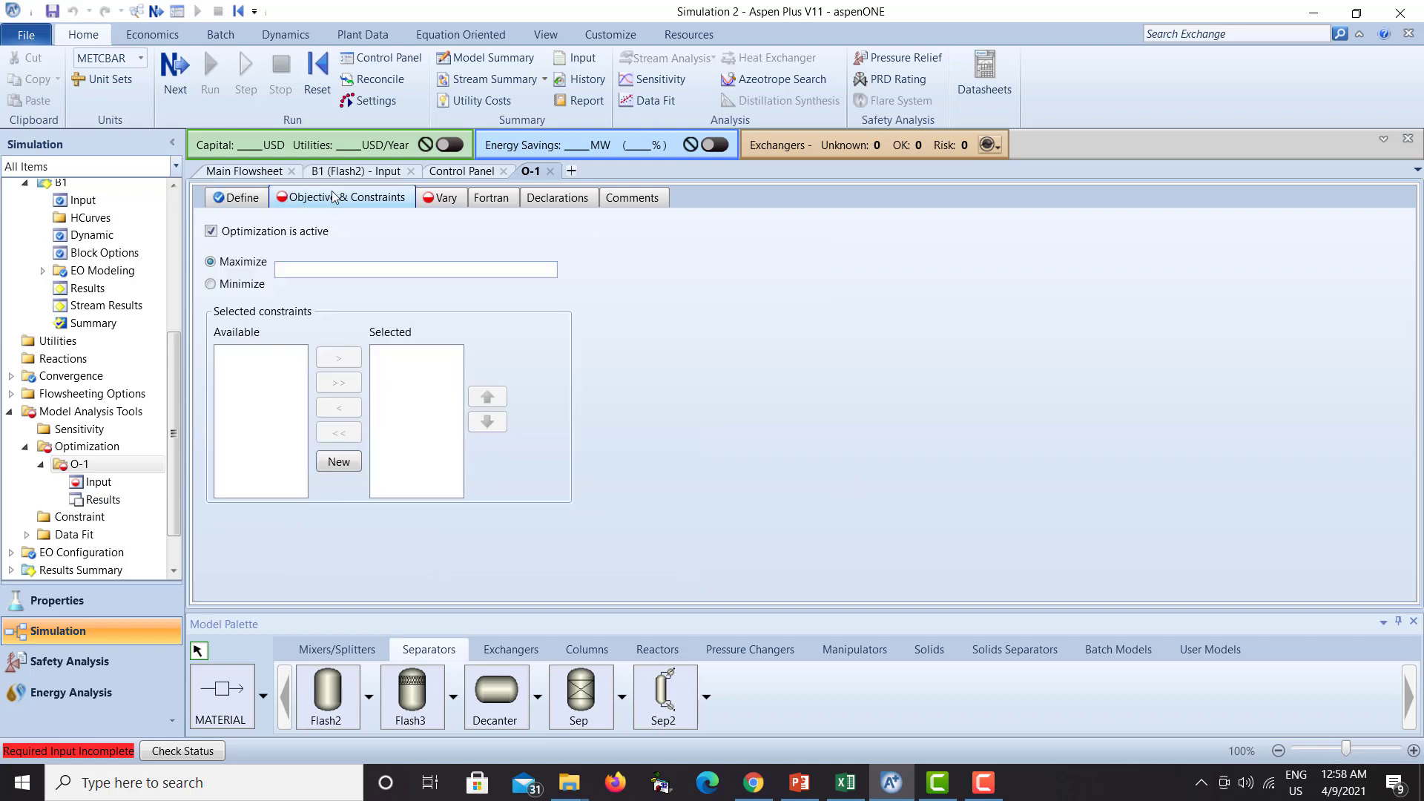
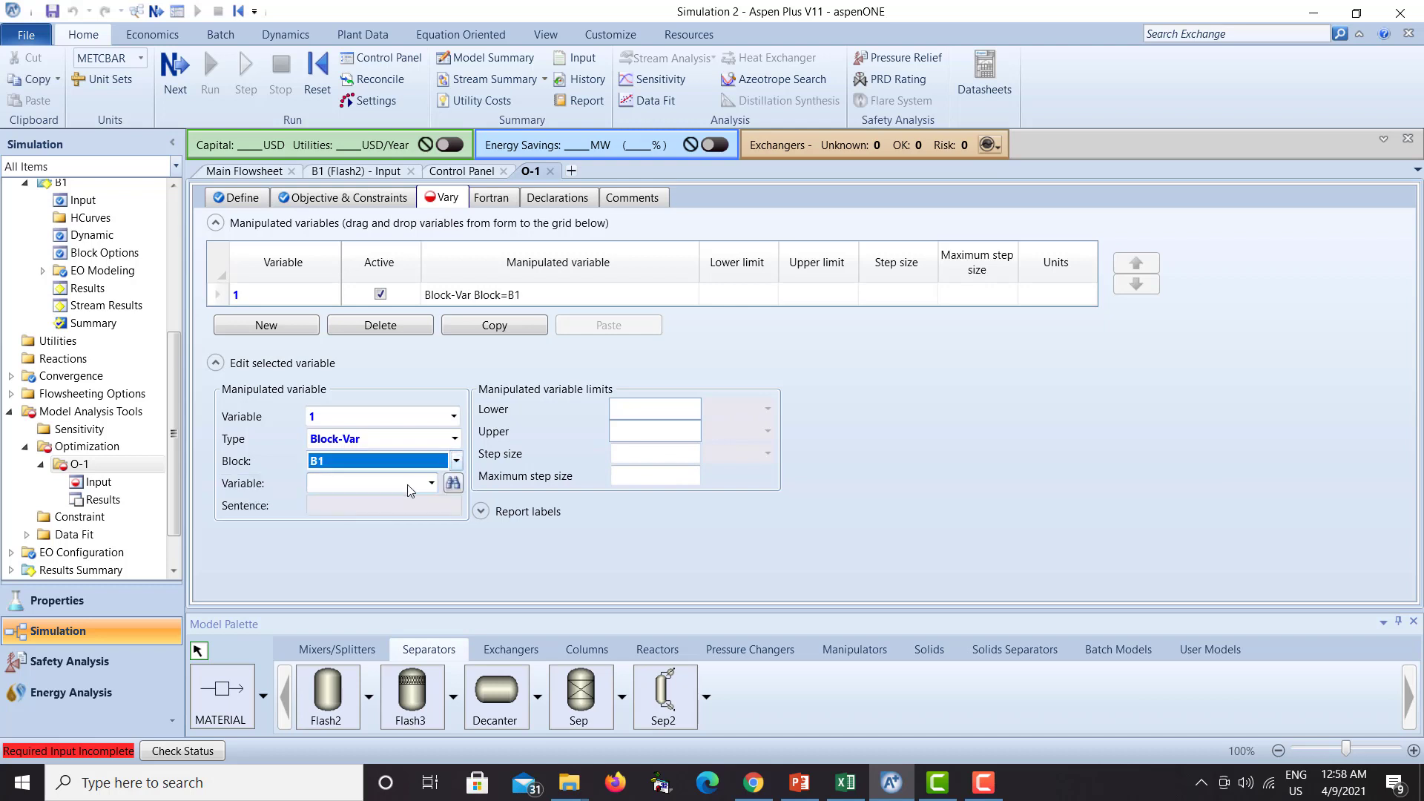
left_click(430, 483)
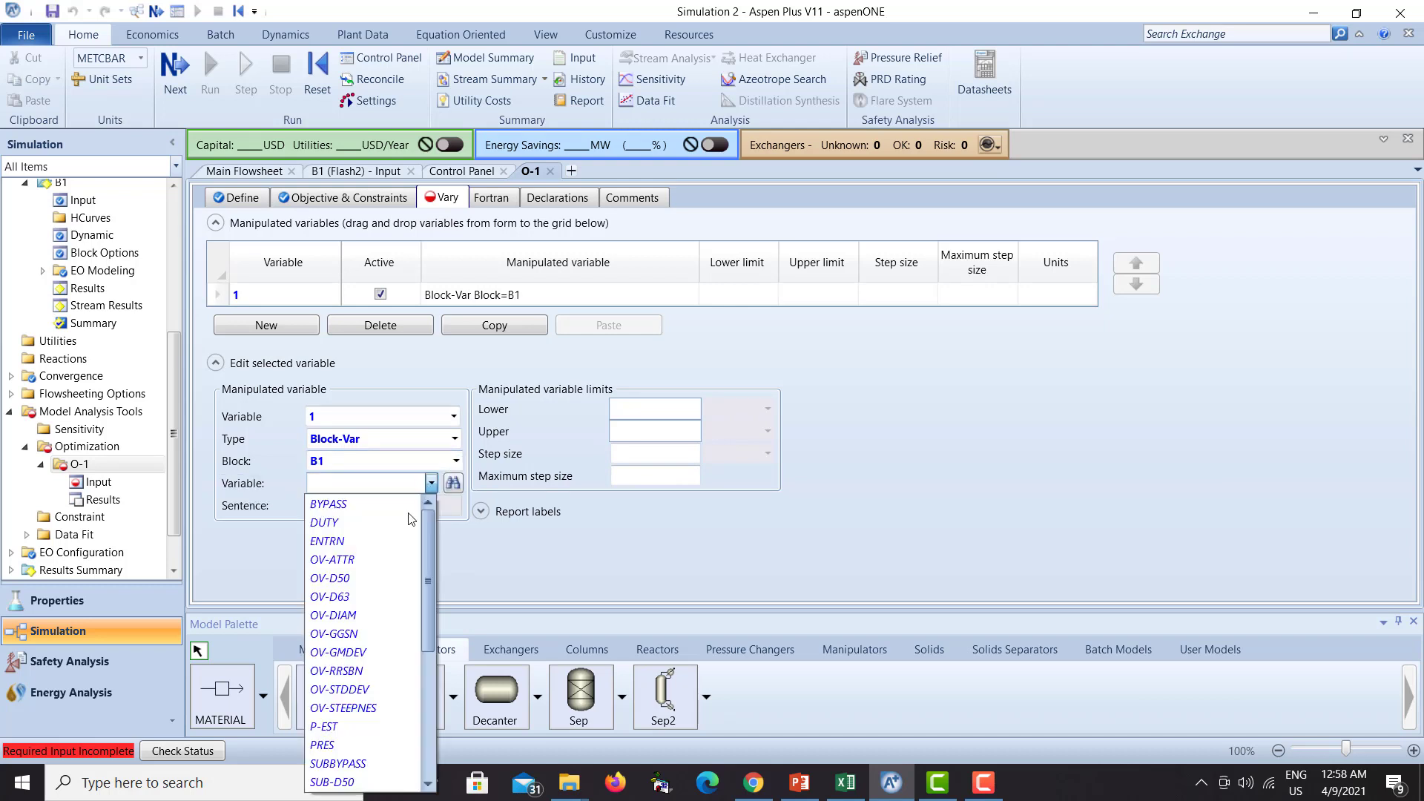
left_click(324, 744)
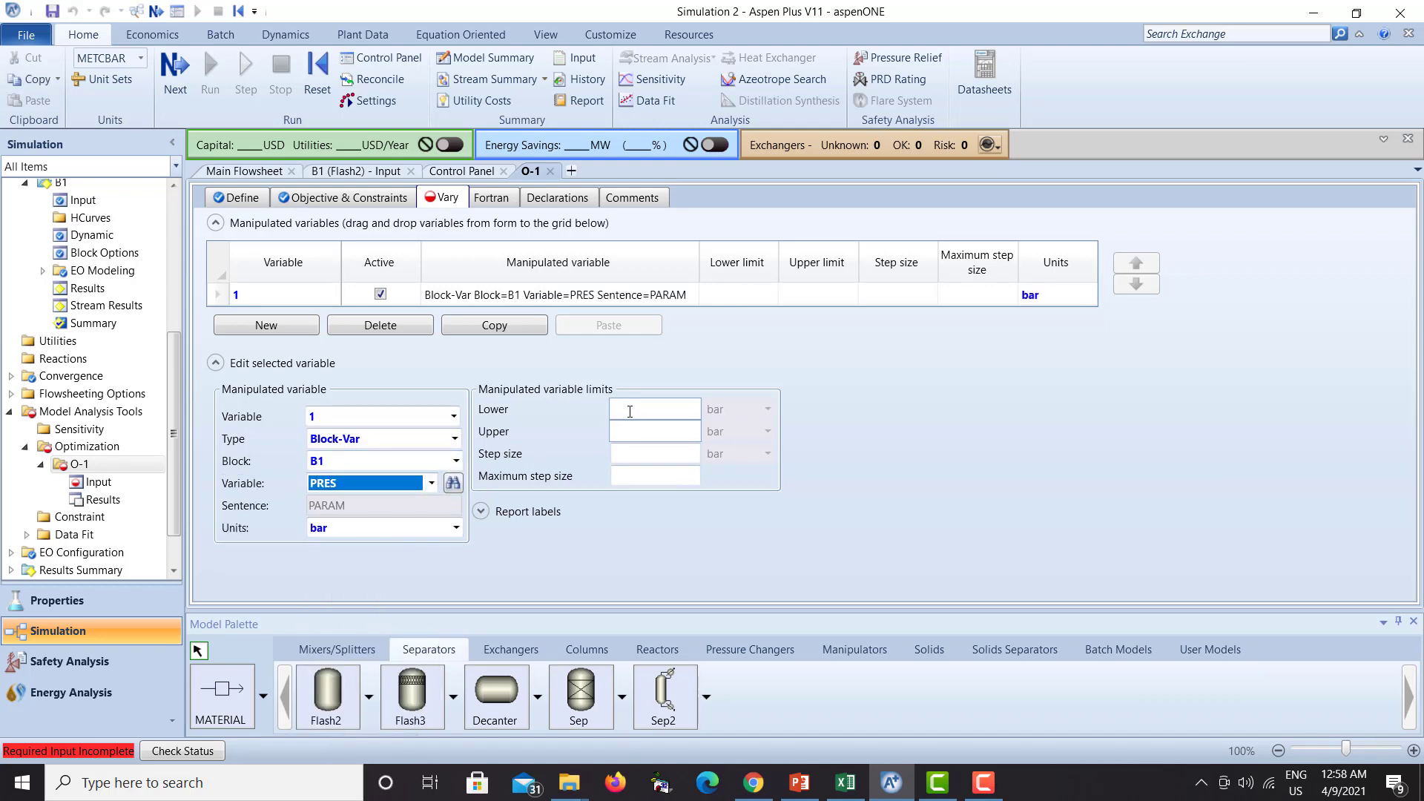
left_click(656, 413)
type("1")
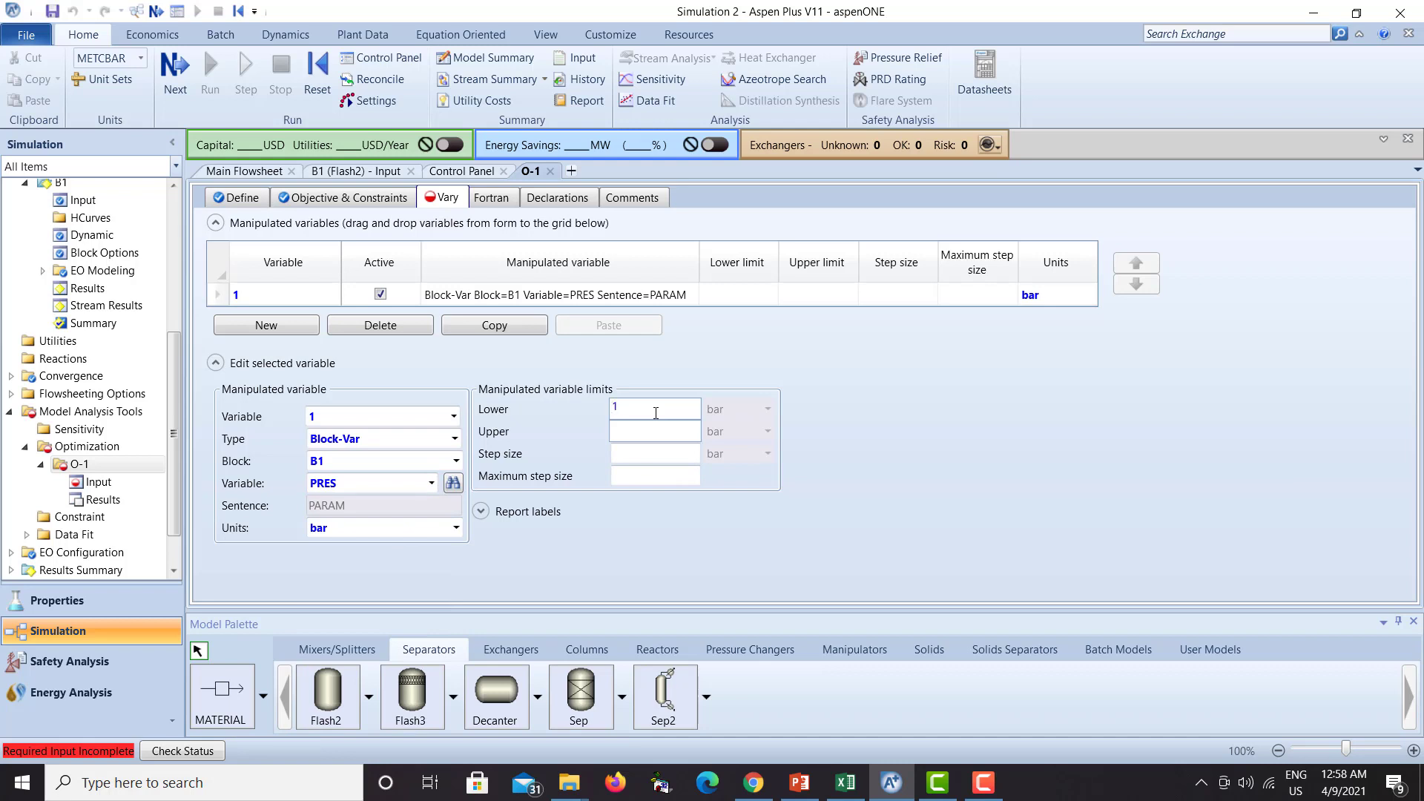
left_click(661, 429)
type("80")
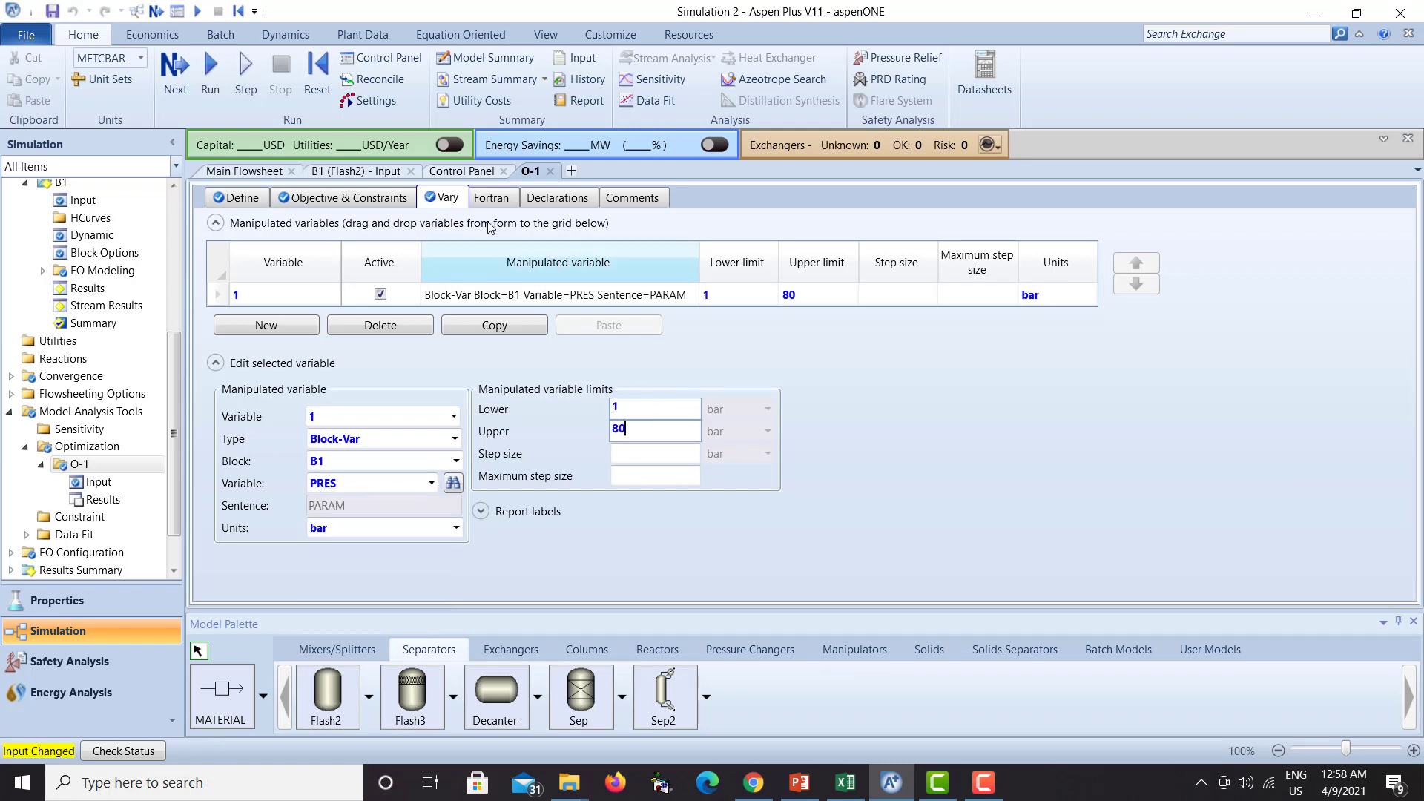
Start the Fortran statement for the objective with PROFIT=5*, briefly consulting the PowerPoint presentation.
left_click(378, 204)
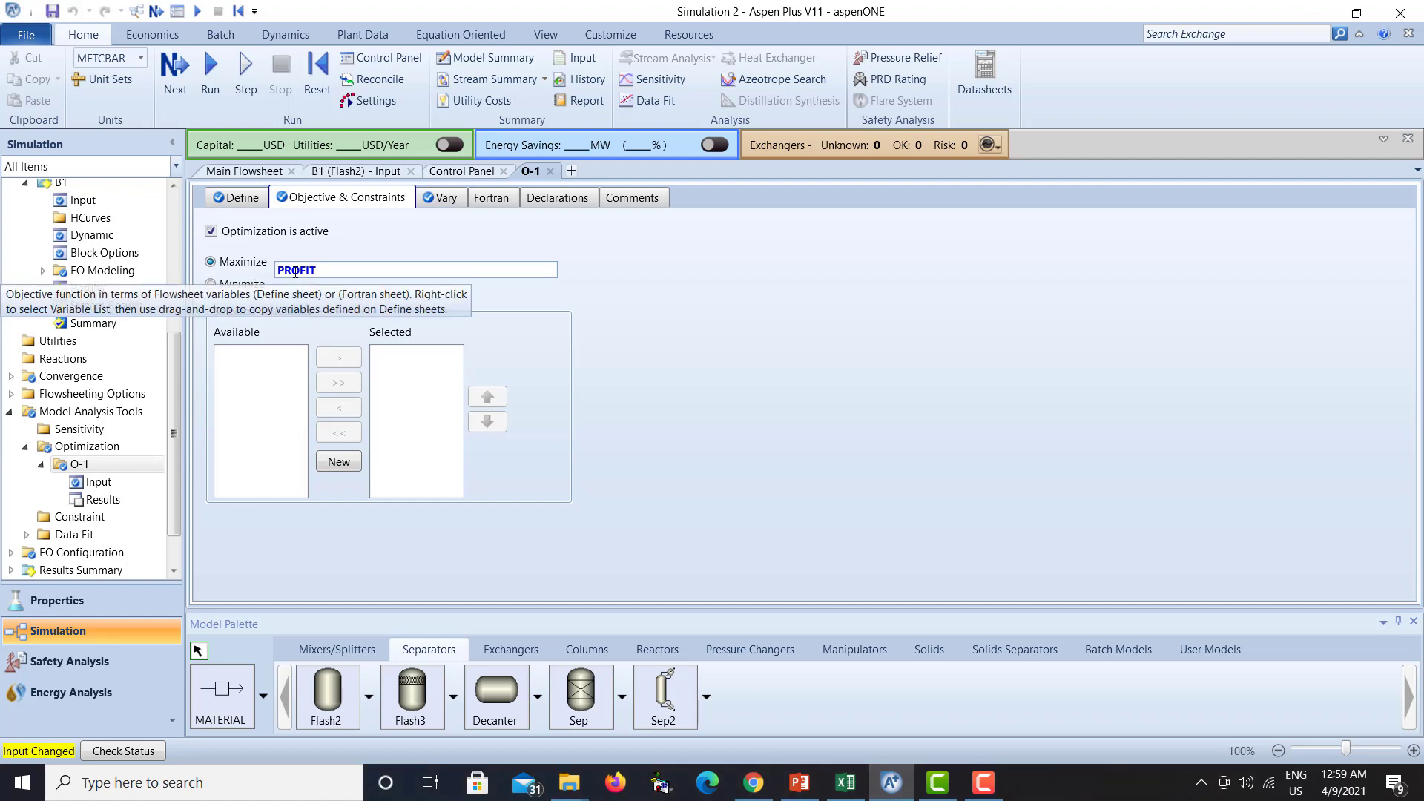
left_click(491, 199)
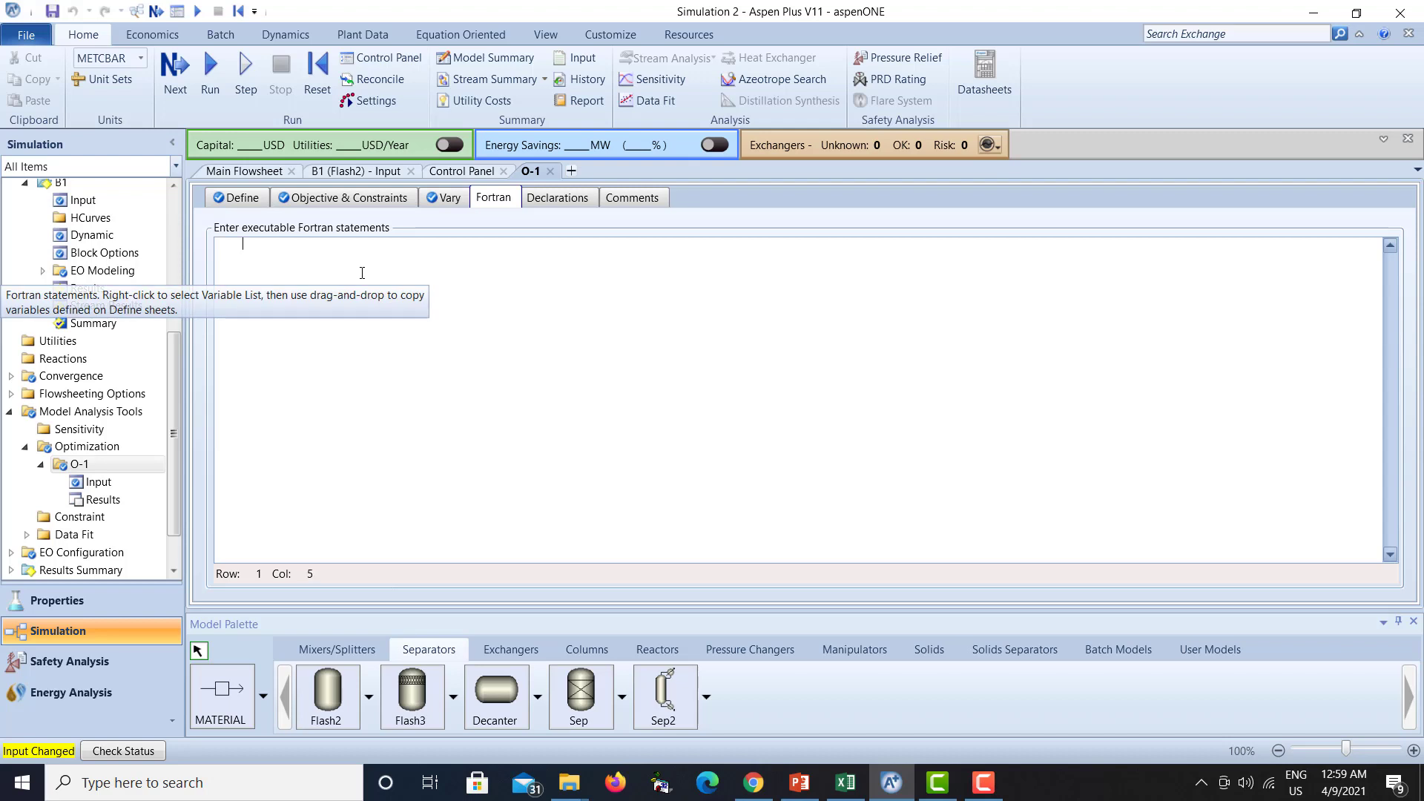
type("PROFIT=")
left_click(801, 786)
left_click(801, 788)
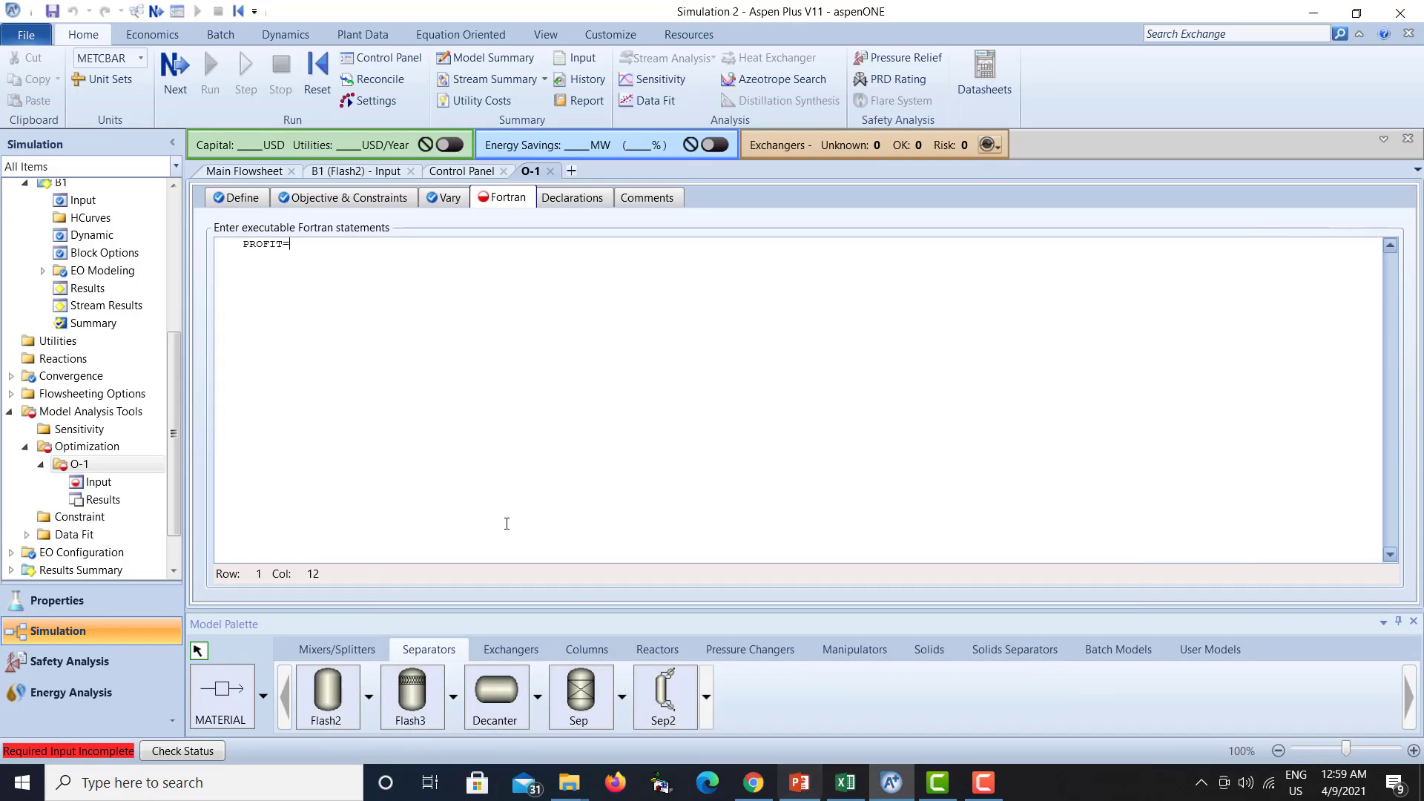
type("5")
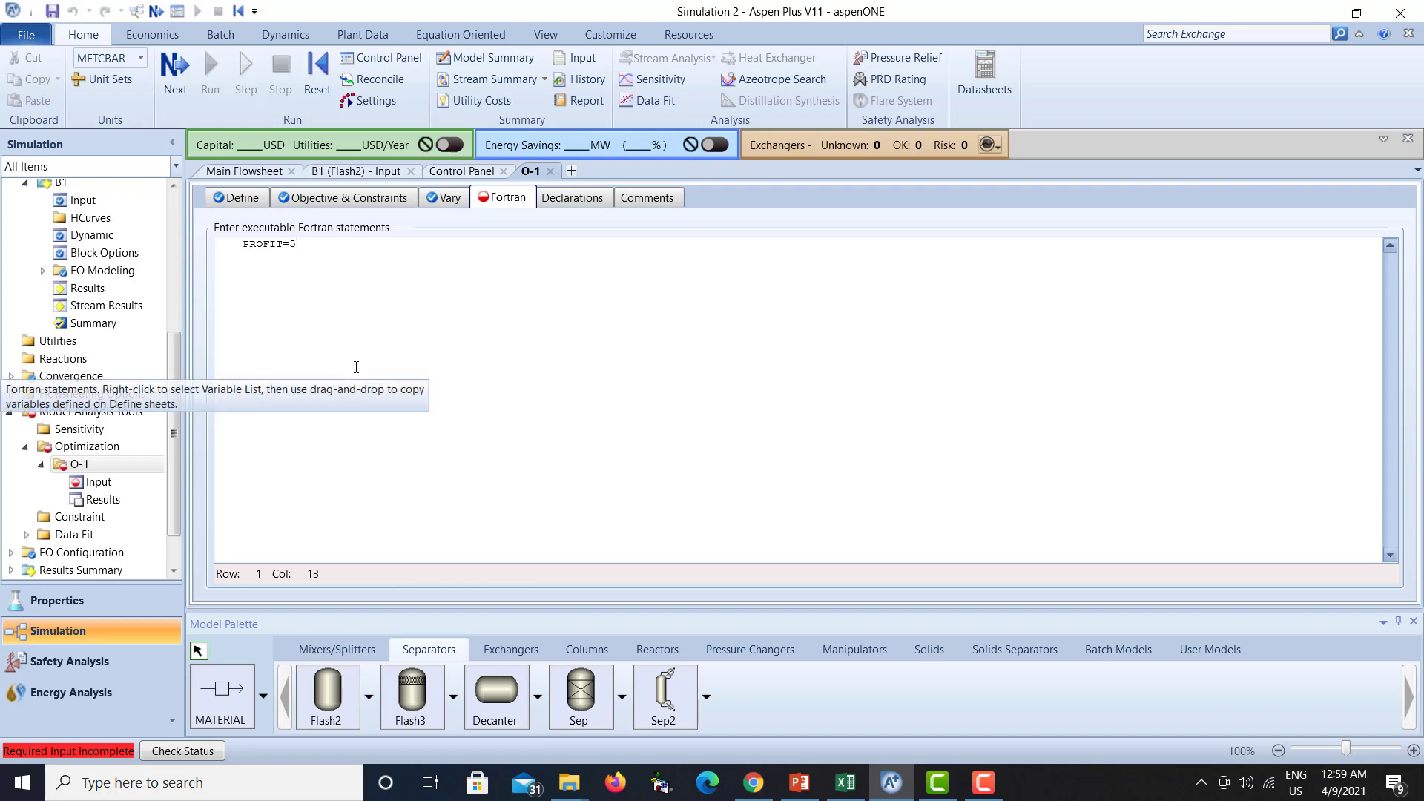
type("*")
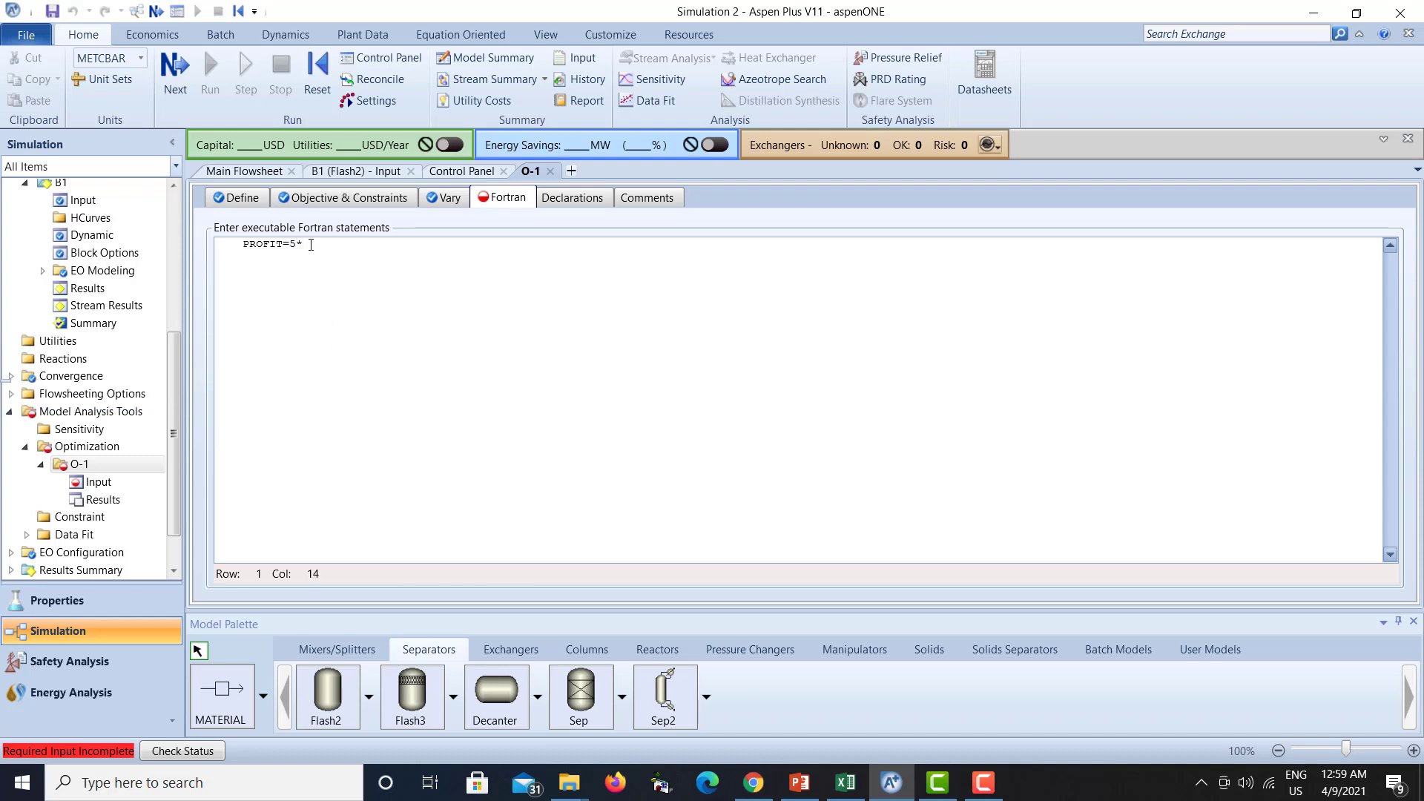
Insert the CO2 variable from the defined variable list after PROFIT=5* and remove the extra spaces.
right_click(311, 266)
left_click(237, 403)
left_click_drag(442, 212, 358, 242)
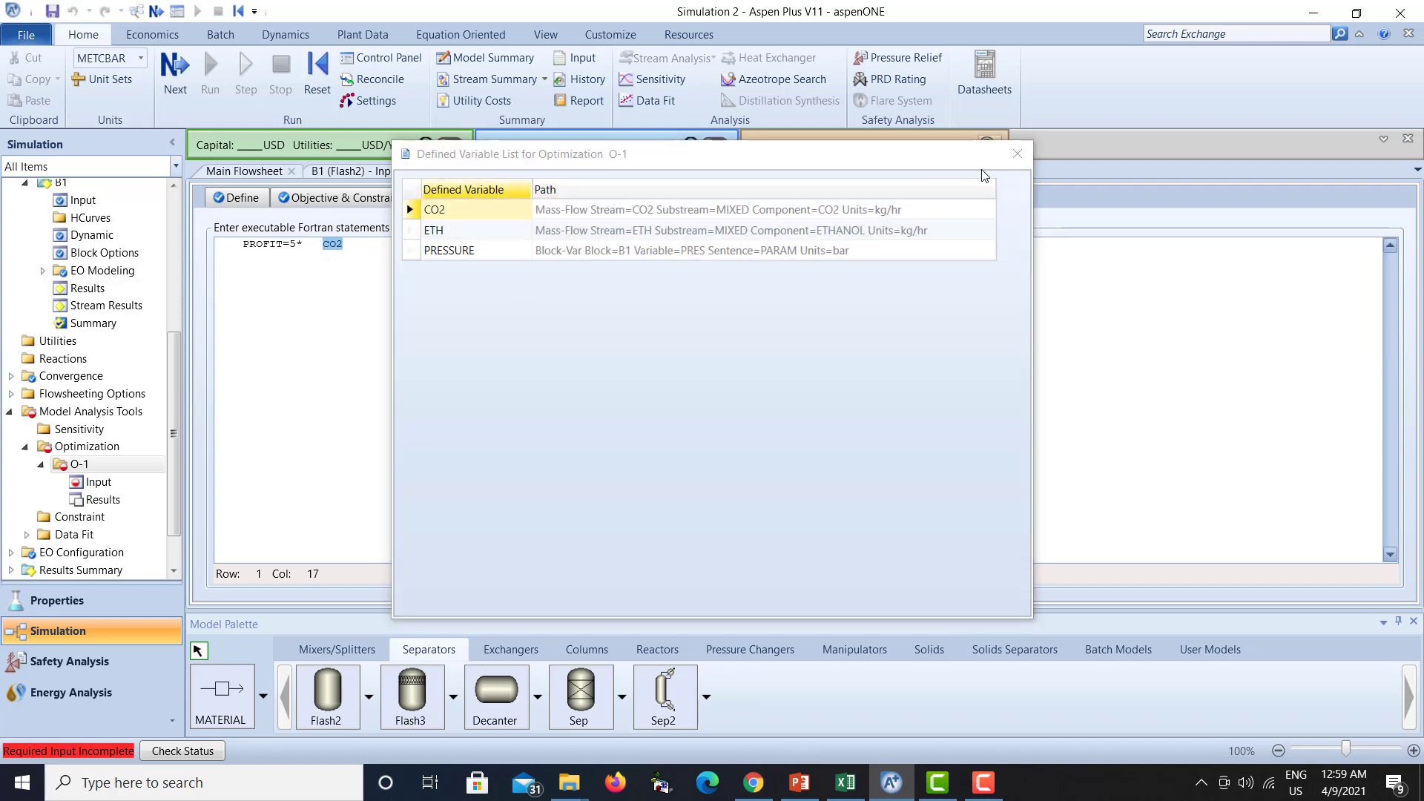
left_click(1017, 153)
left_click(327, 253)
key("BackSpace")
key("BackSpace")
key("BackSpace")
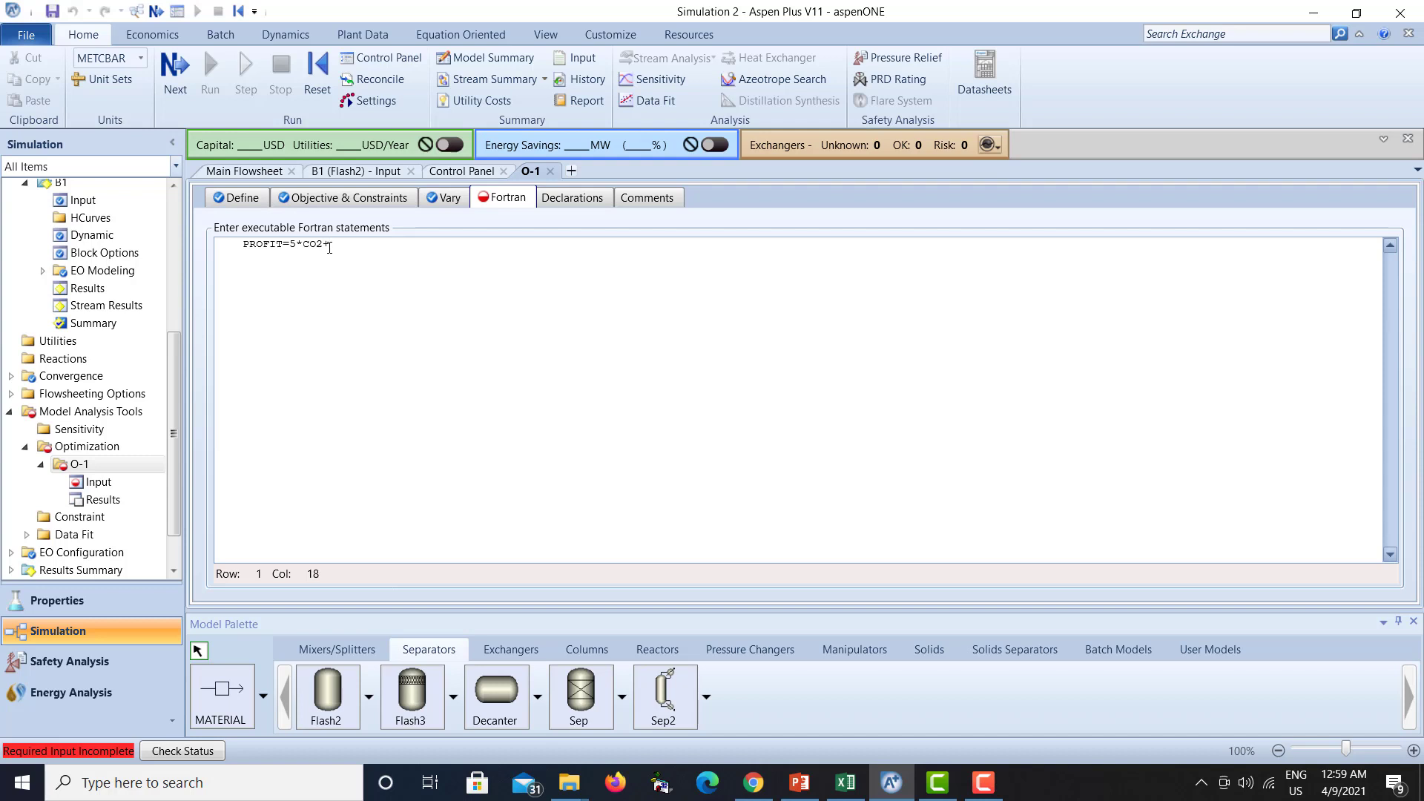
Add the 30*ETH term to the PROFIT statement using the defined variable list, and delete the duplicate ETH text and extra space.
type("0*")
right_click(364, 250)
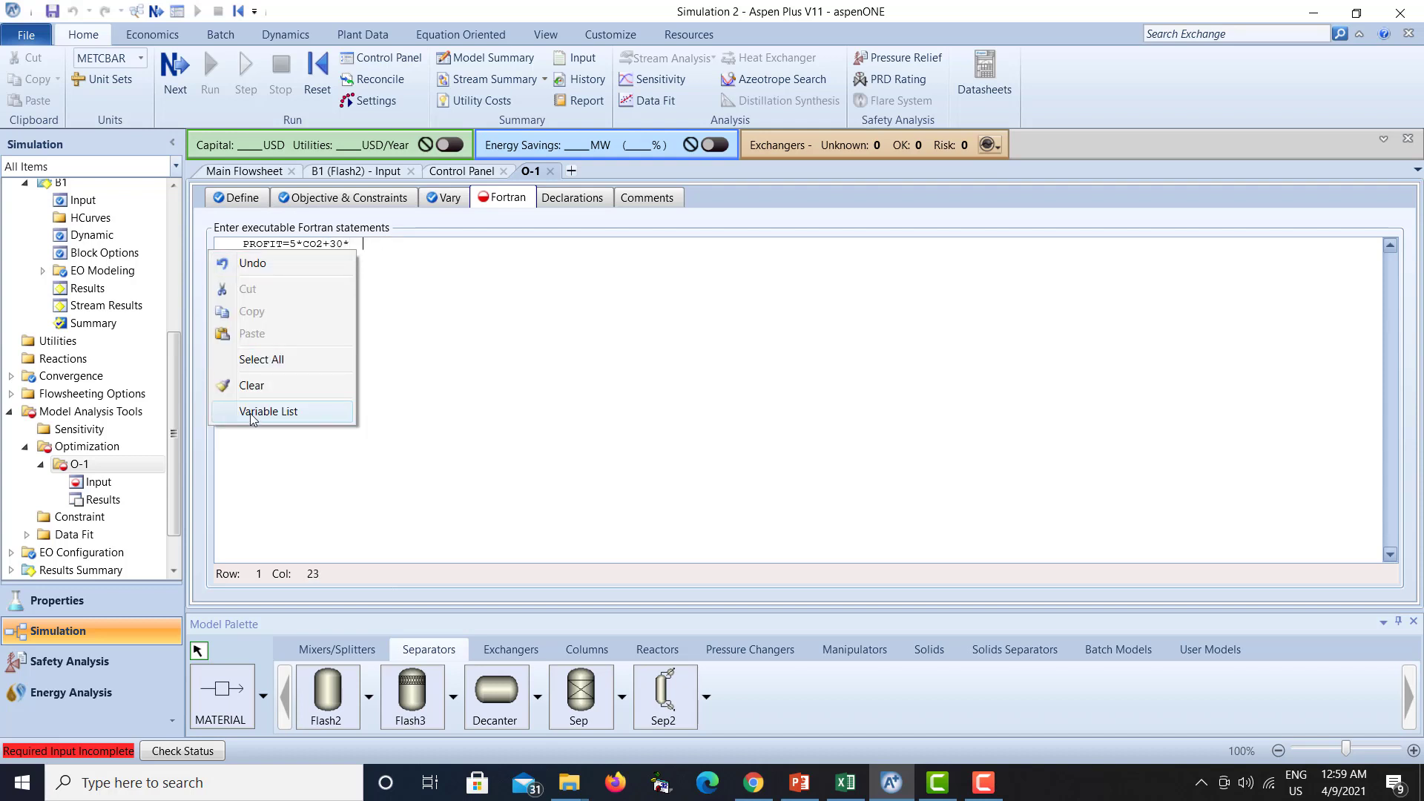
left_click(305, 408)
left_click_drag(408, 228, 363, 256)
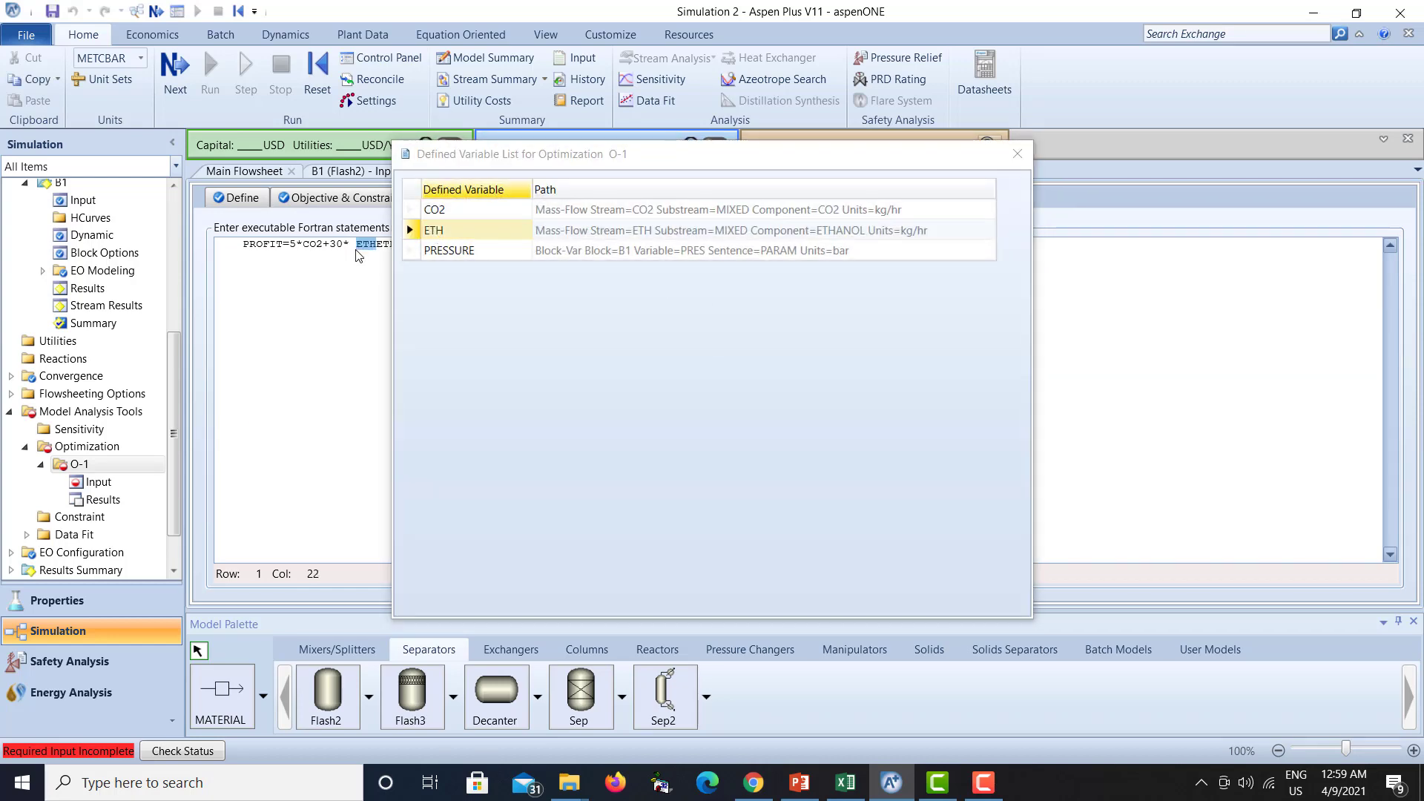
left_click(1017, 154)
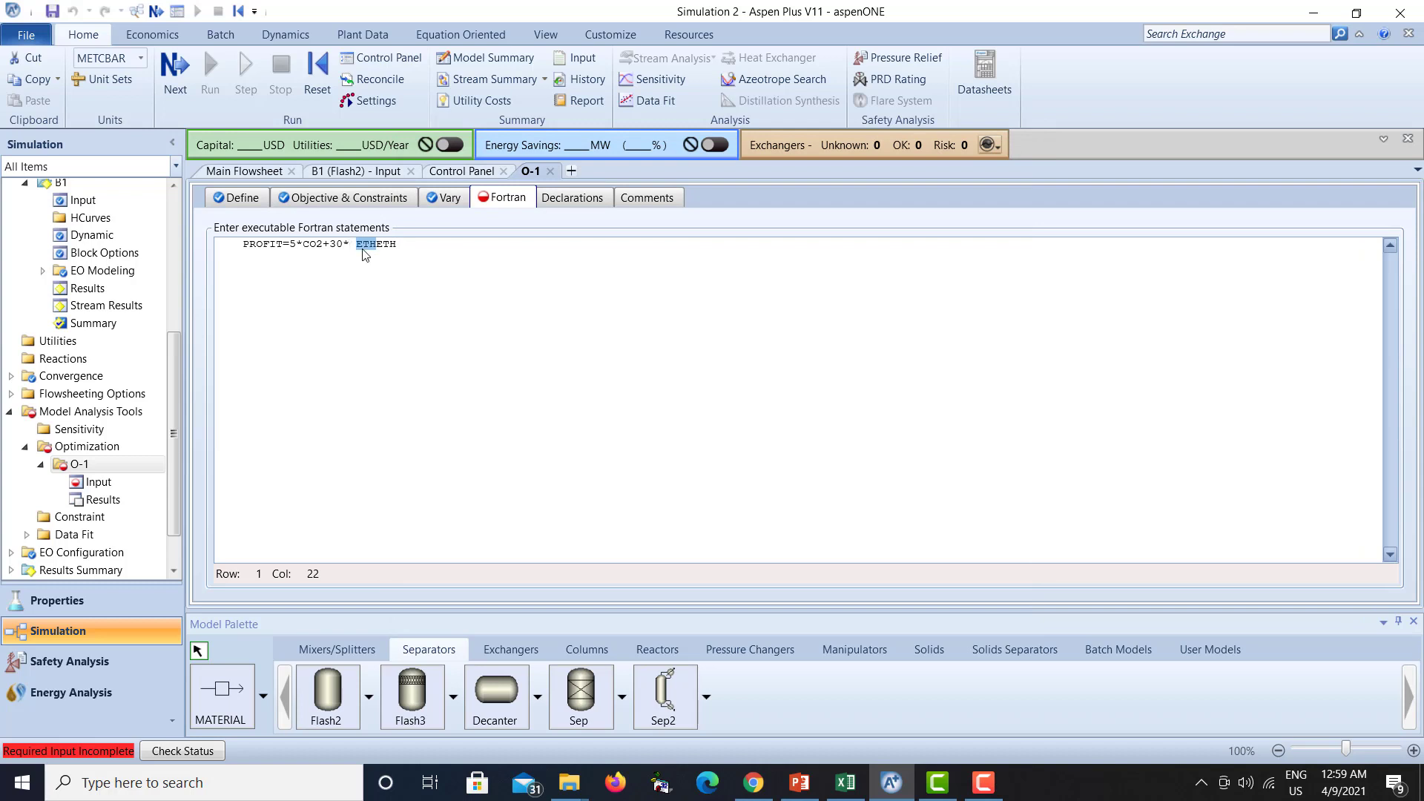
left_click(394, 262)
key("BackSpace")
key("BackSpace")
left_click(355, 244)
key("BackSpace")
Indent the PROFIT statement slightly and try to run the simulation, closing the Completion Status message.
left_click(239, 245)
key("Tab")
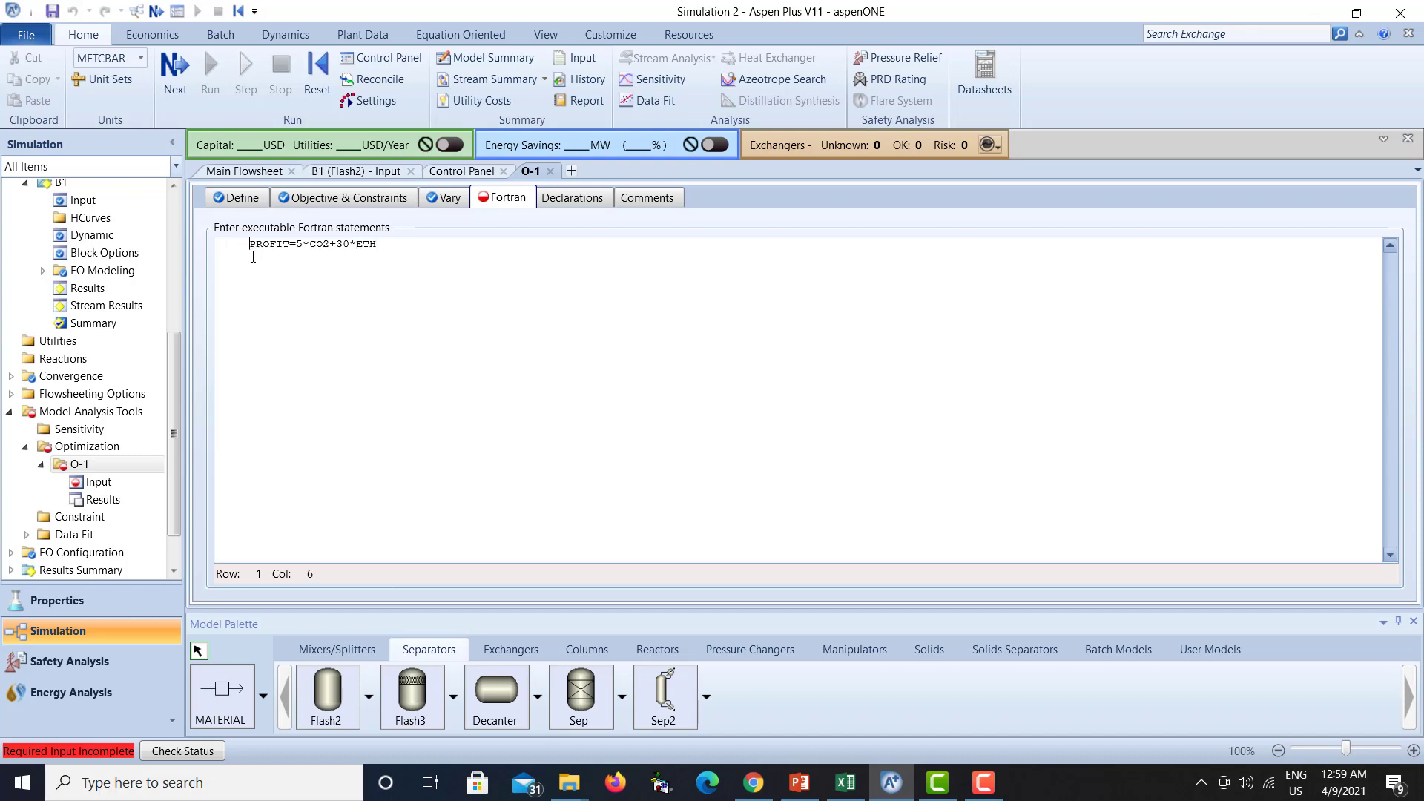
left_click(207, 74)
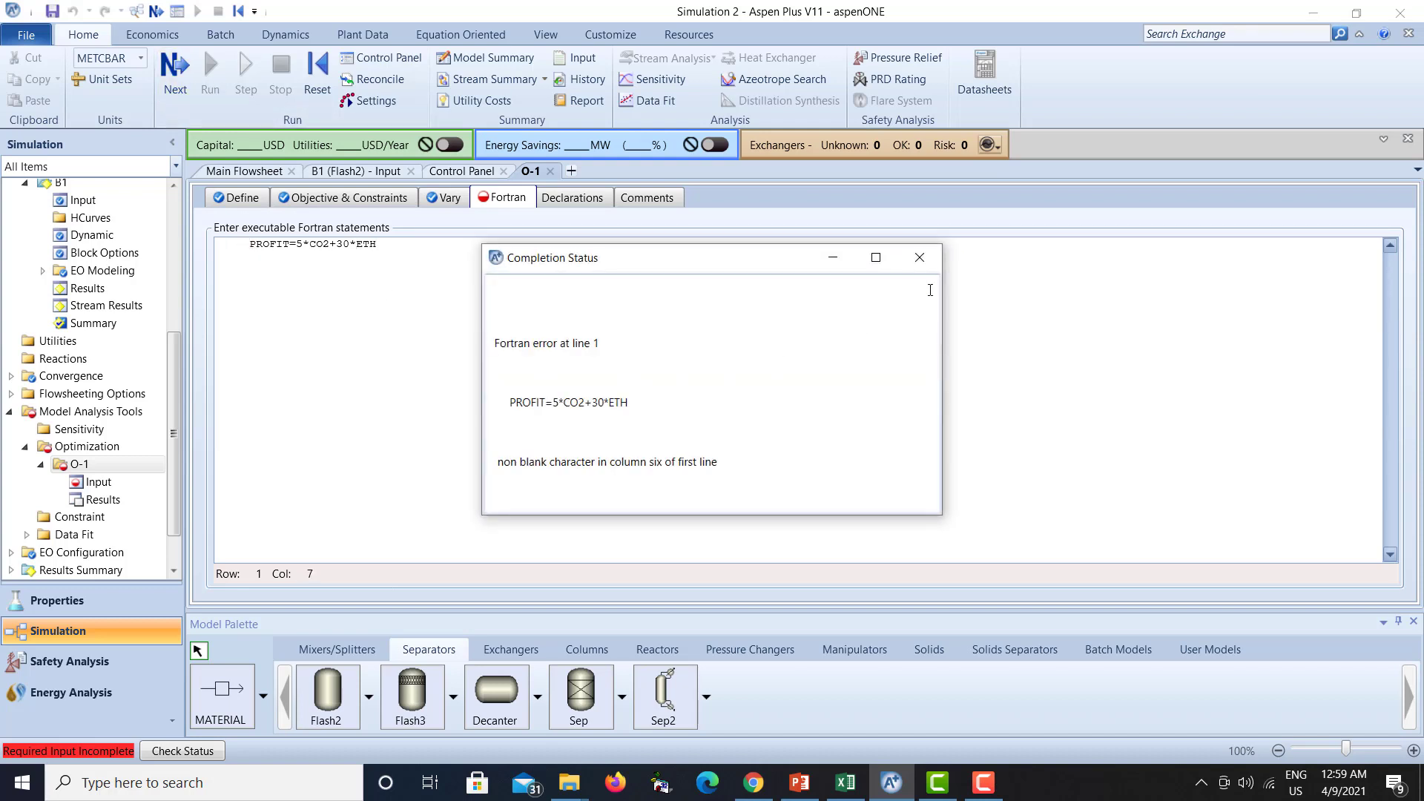
left_click(931, 254)
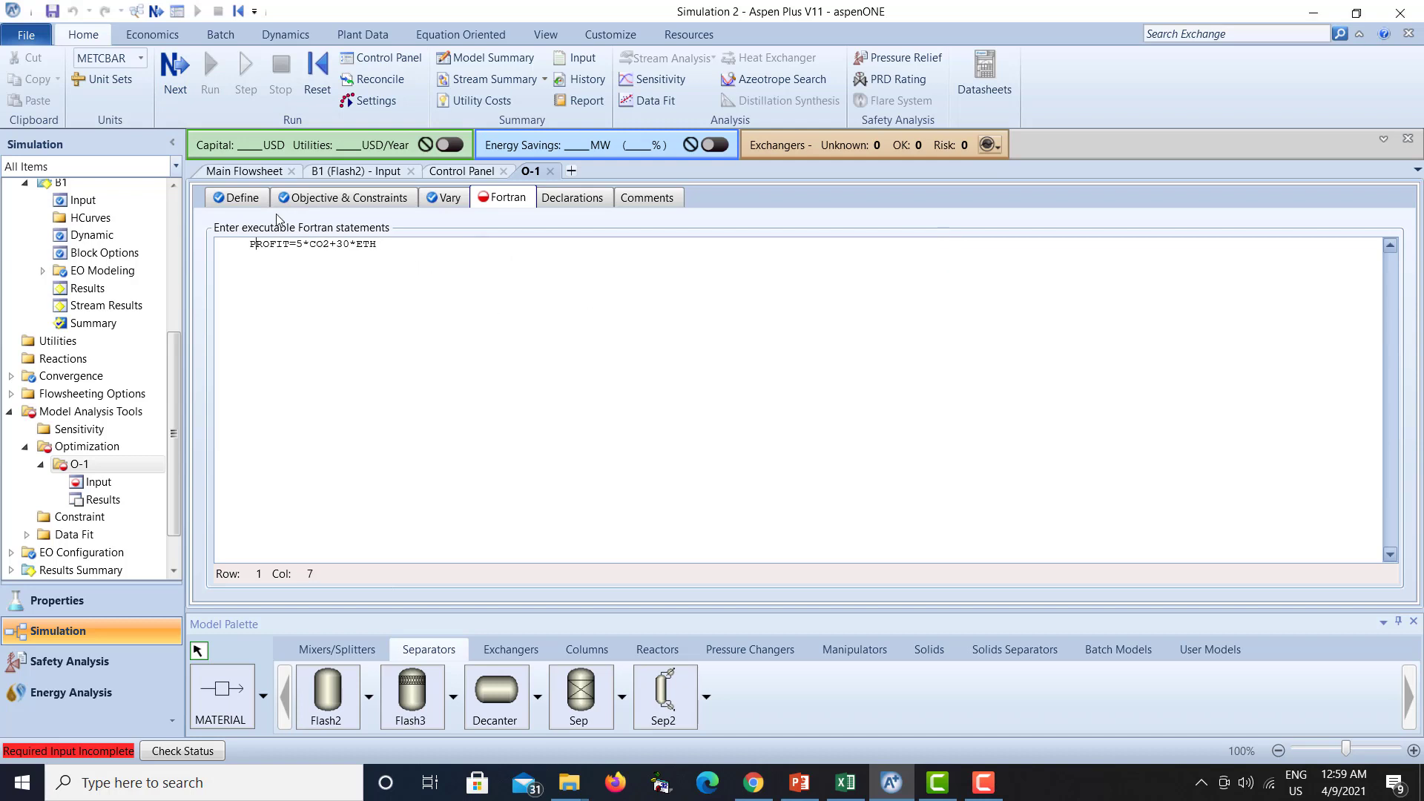
Indent the PROFIT statement beyond Fortran column six and run the simulation.
left_click(283, 261)
left_click(184, 69)
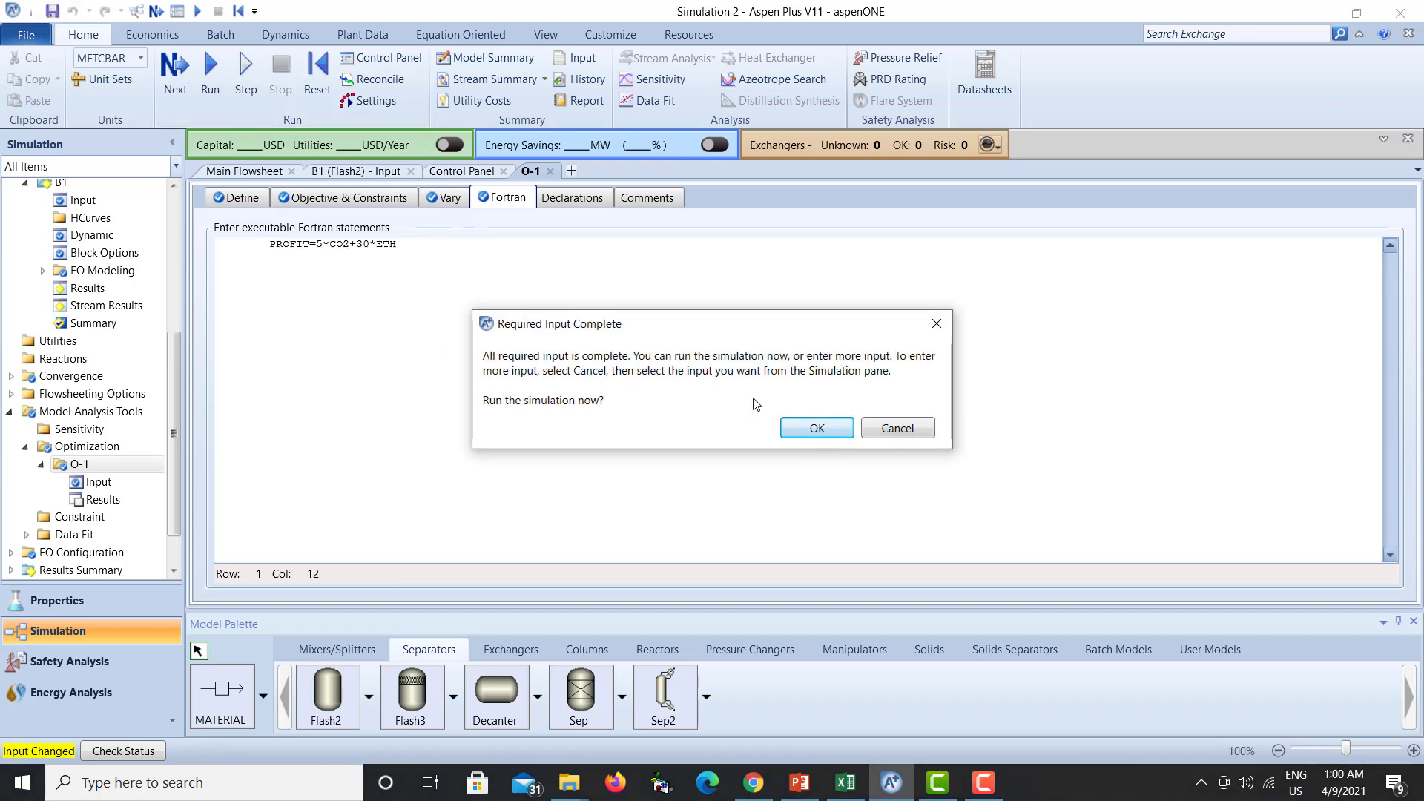
left_click(826, 432)
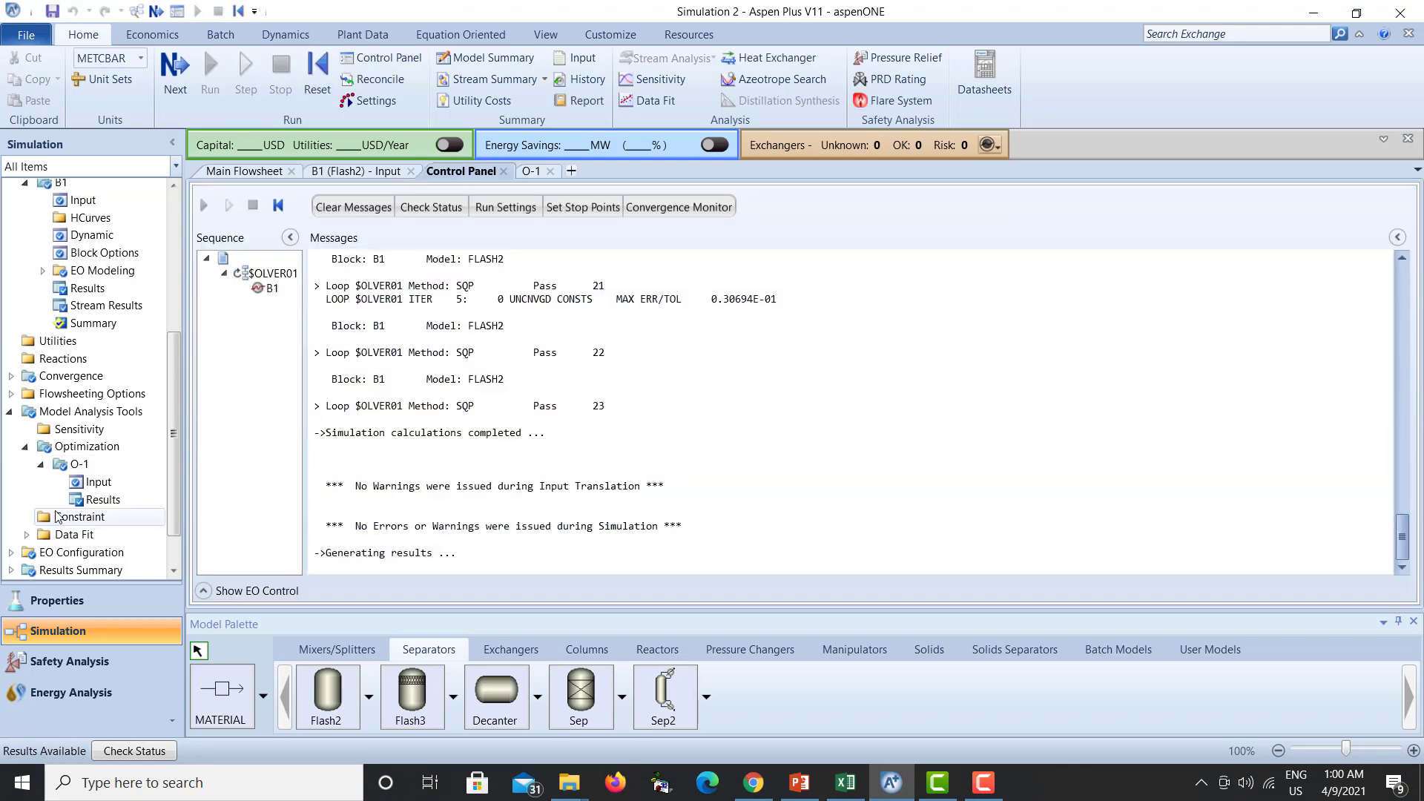
Open the results summary of optimization O-1 to review the objective function value and the final variable values.
double_click(89, 501)
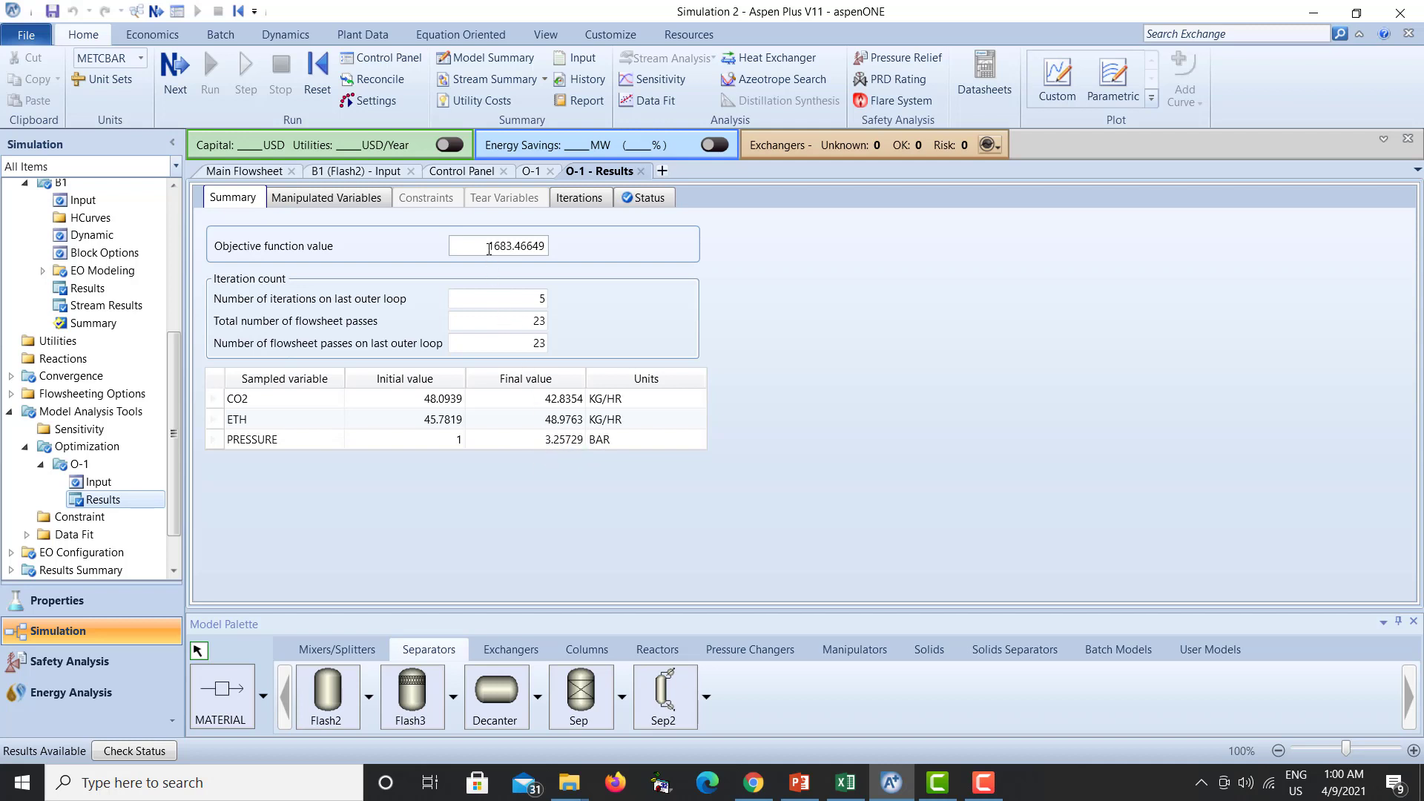
Check the objective function value in the O-1 results, and switch to PowerPoint to review the profit formula and constraint slides.
left_click_drag(489, 248, 553, 251)
left_click(581, 250)
left_click(799, 782)
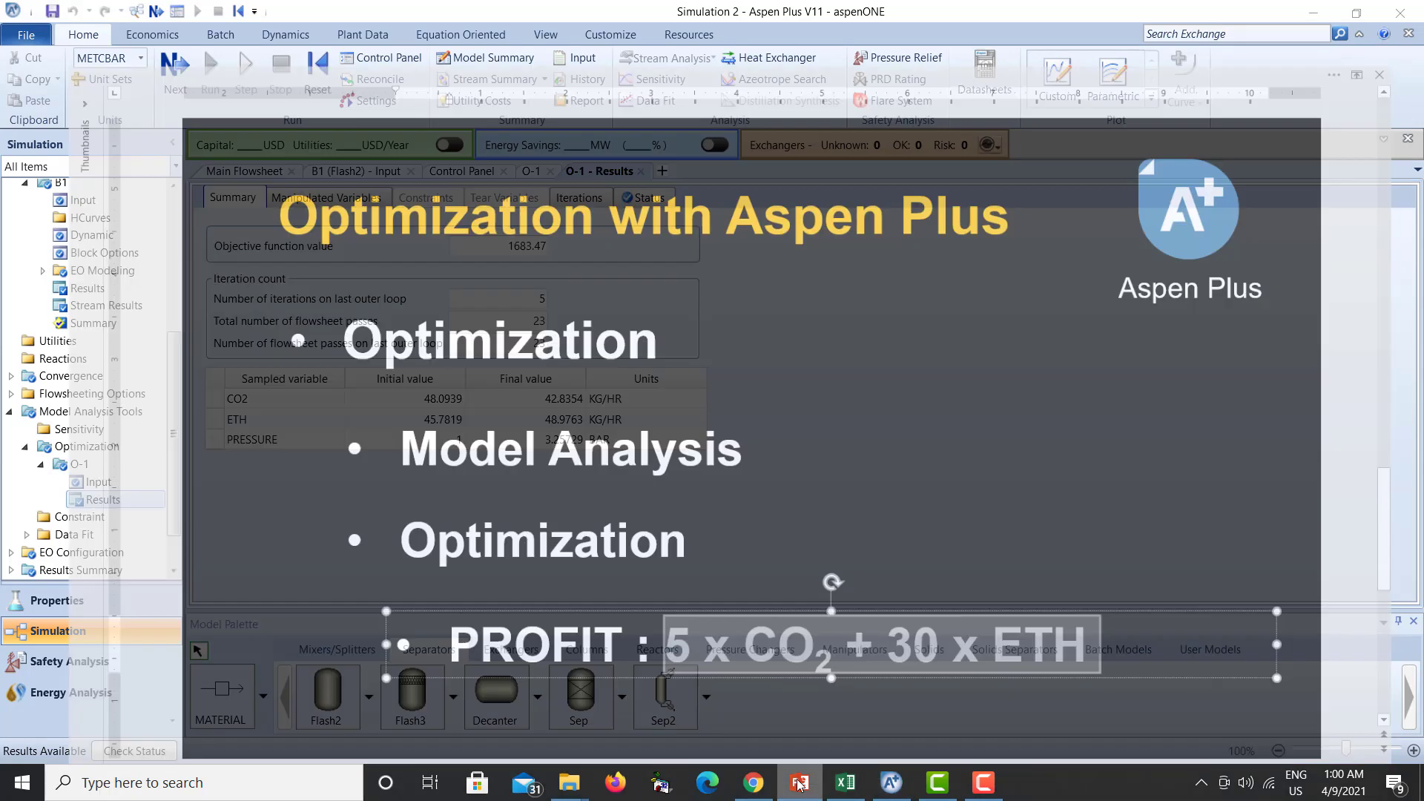
left_click(166, 561)
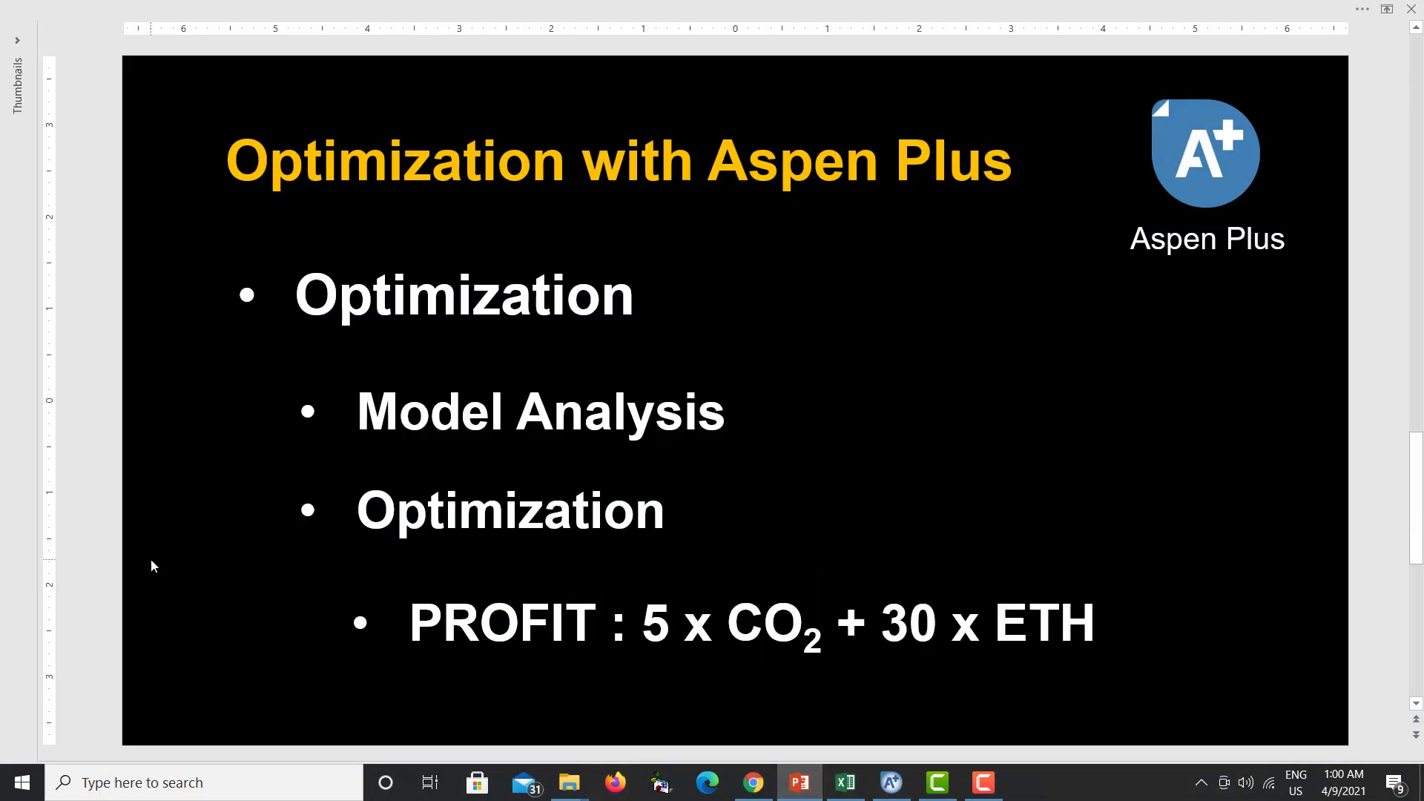
scroll(152, 561, "down", 1)
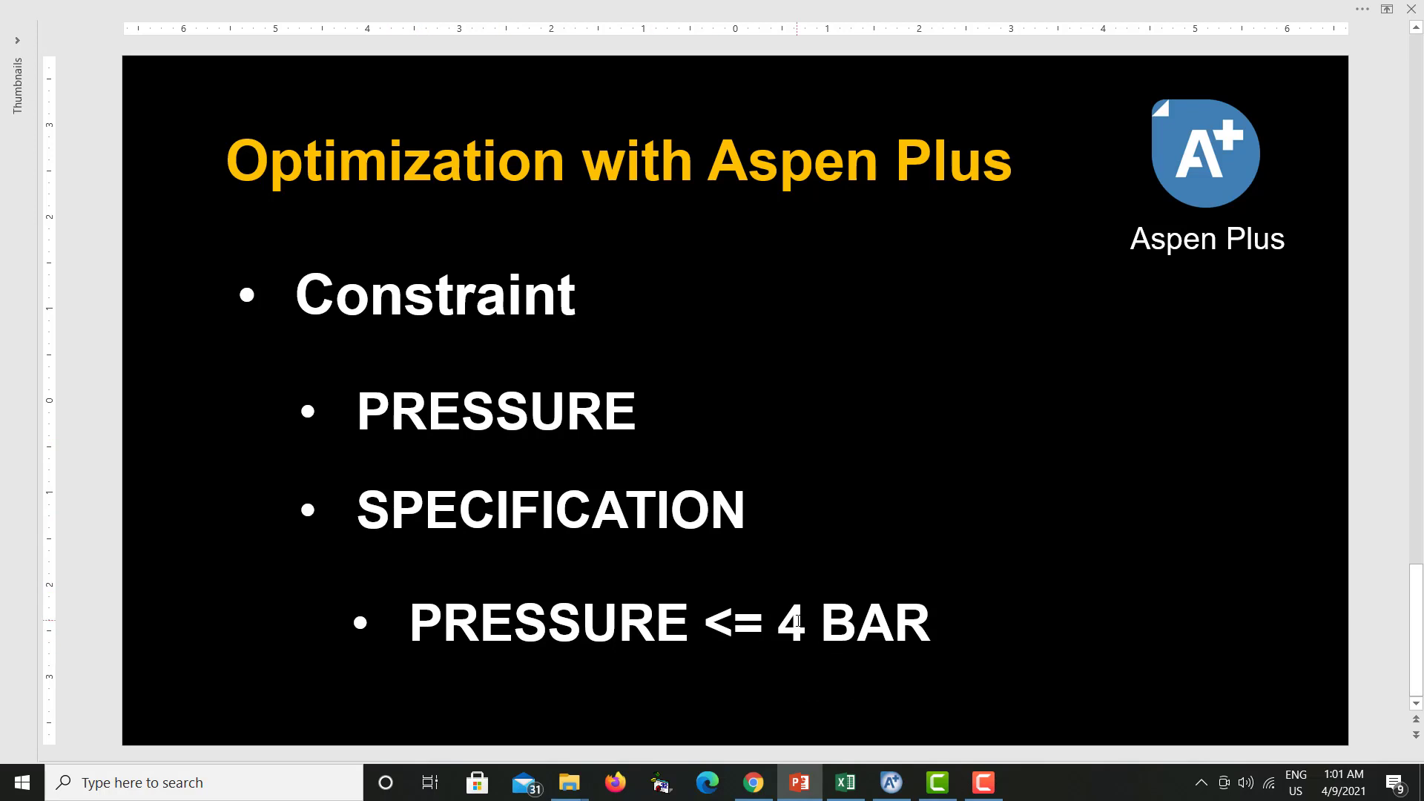
Switch back to Aspen Plus and create a new model analysis constraint with the ID C-1.
left_click(891, 783)
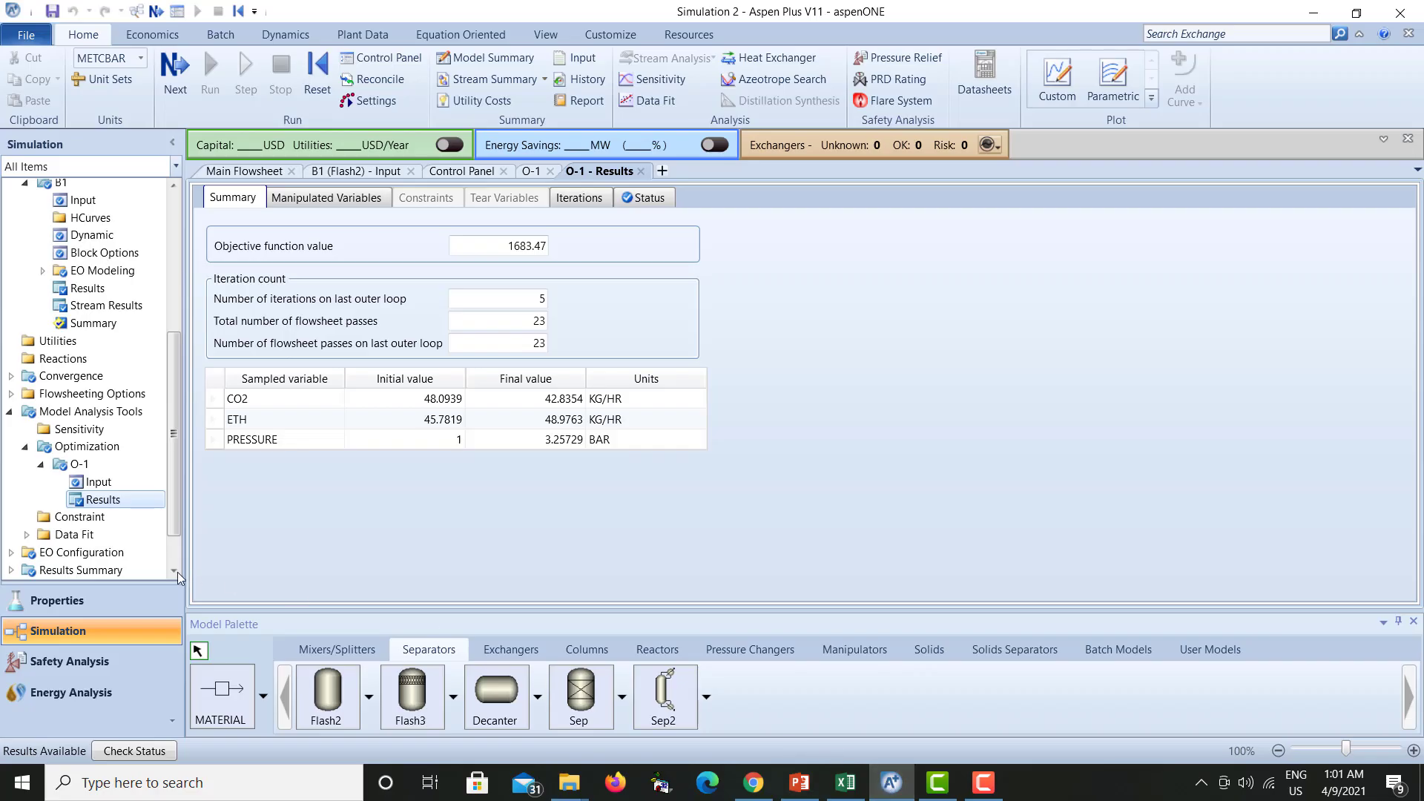
scroll(171, 411, "down", 1)
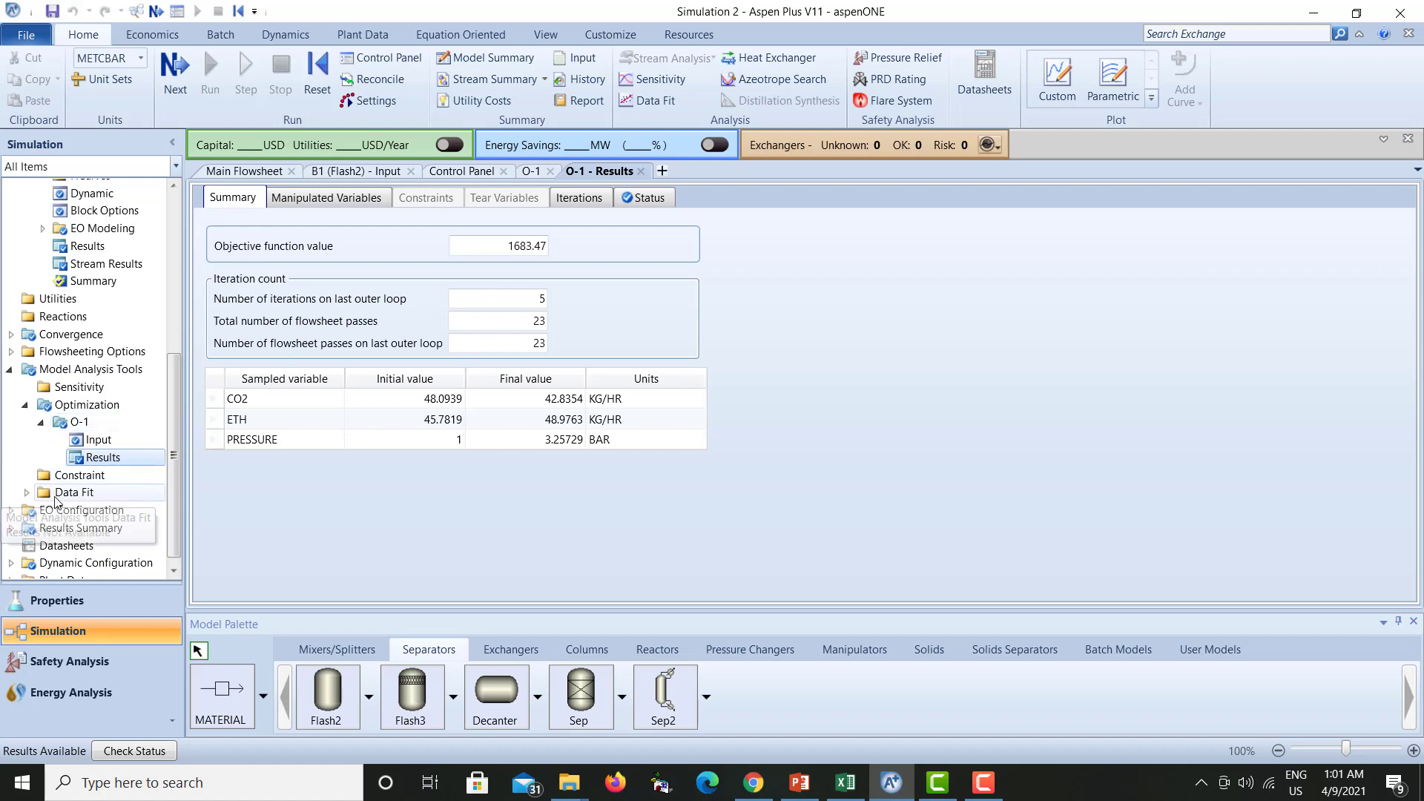
left_click(73, 478)
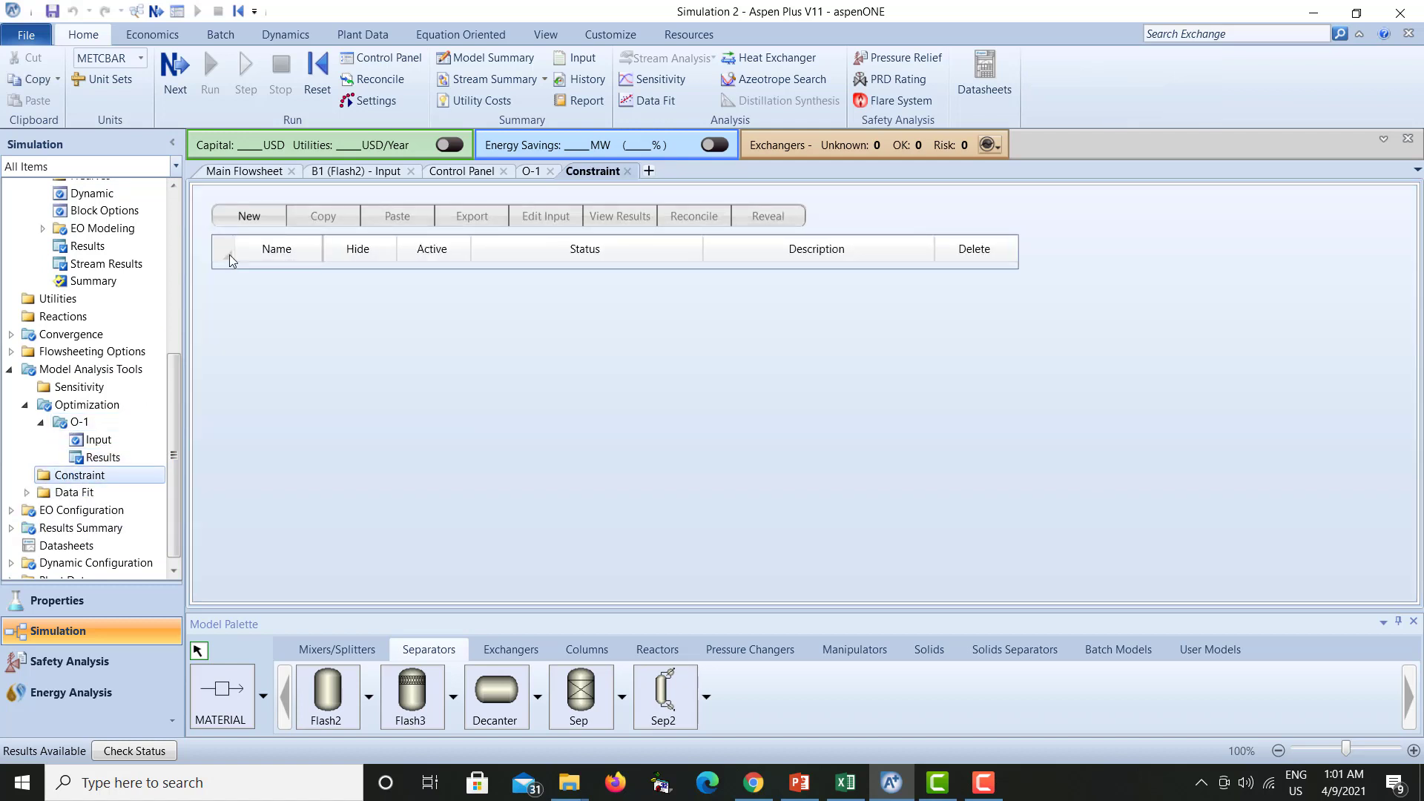
left_click(260, 214)
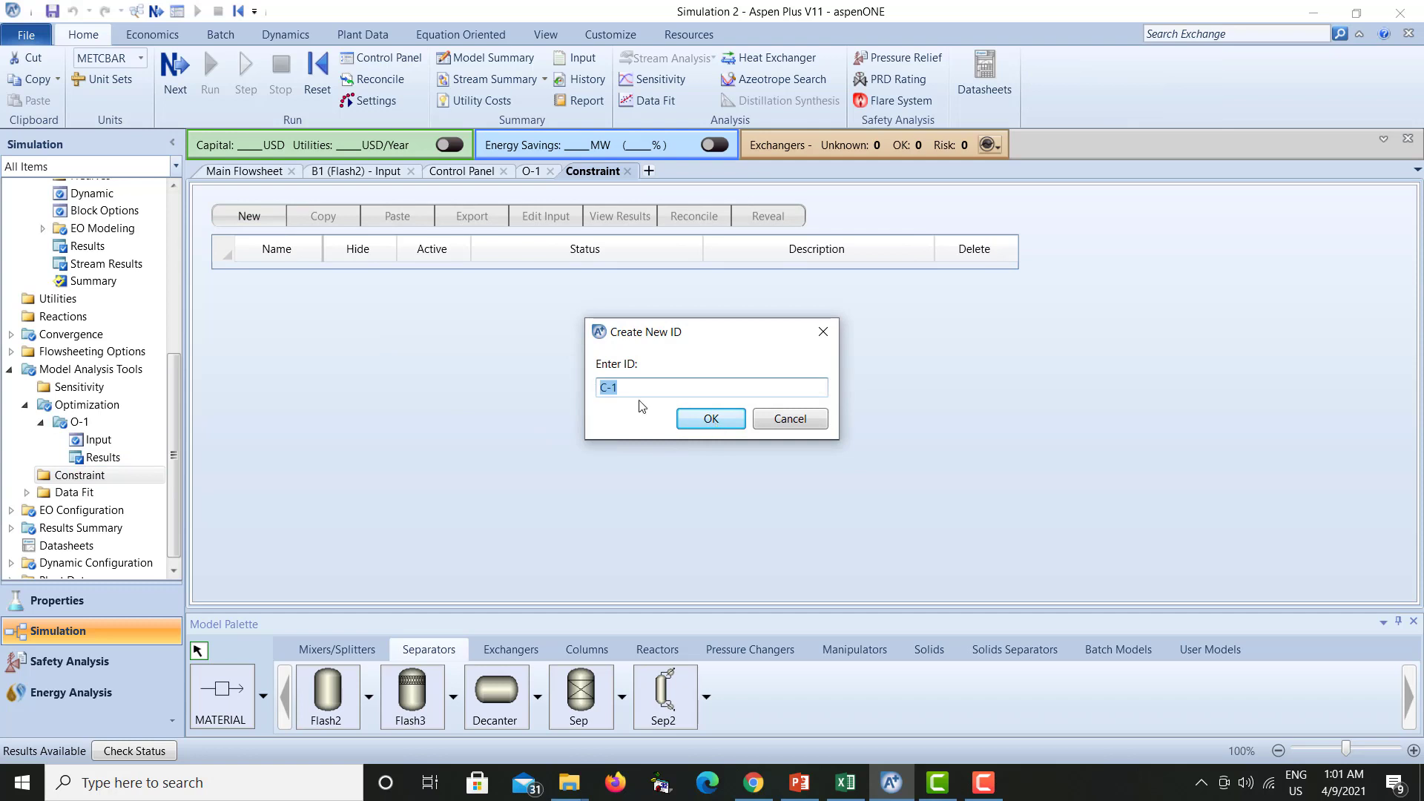
left_click(708, 419)
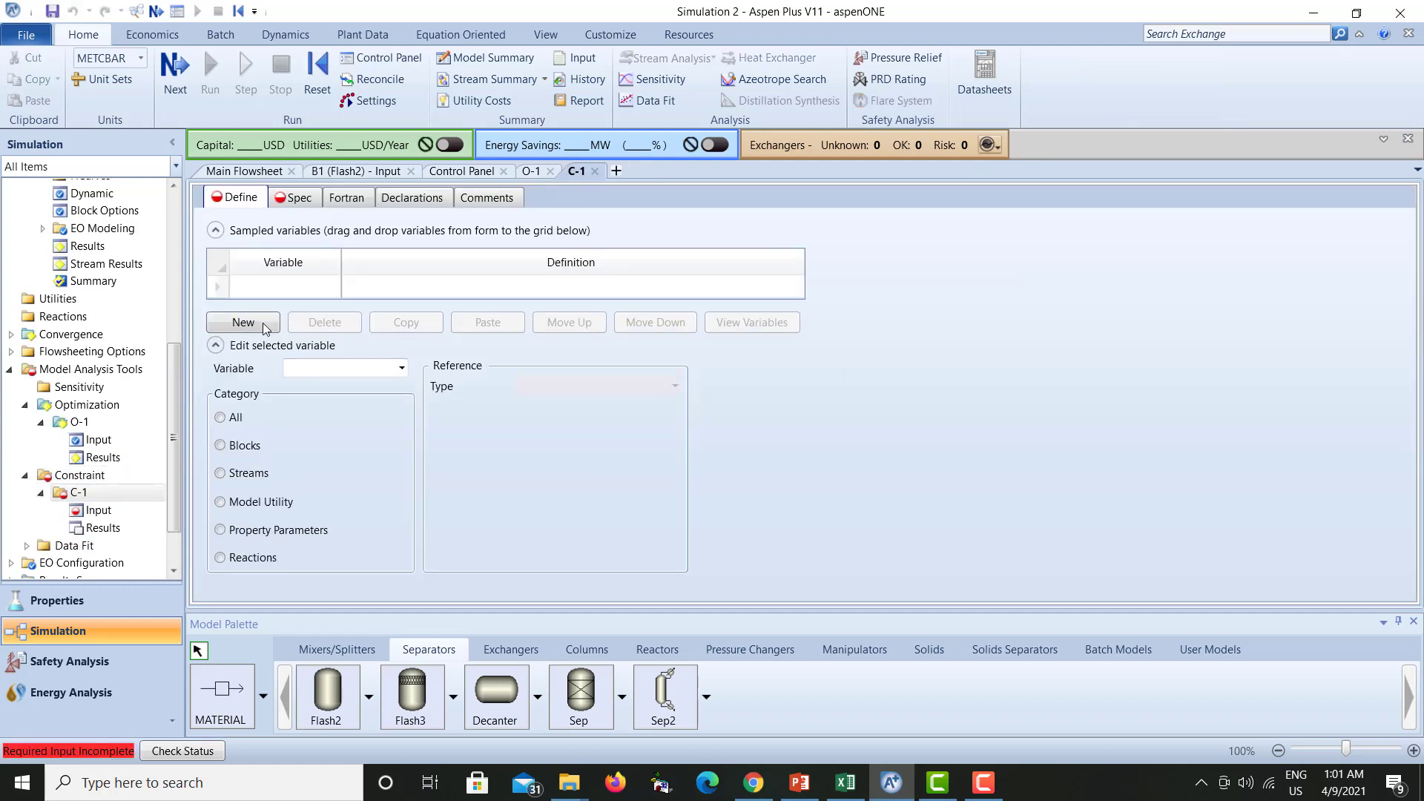
Define a sampled variable PRESSURE in constraint C-1 as a Blocks Block-Var referencing the PRES variable of block B1.
left_click(245, 323)
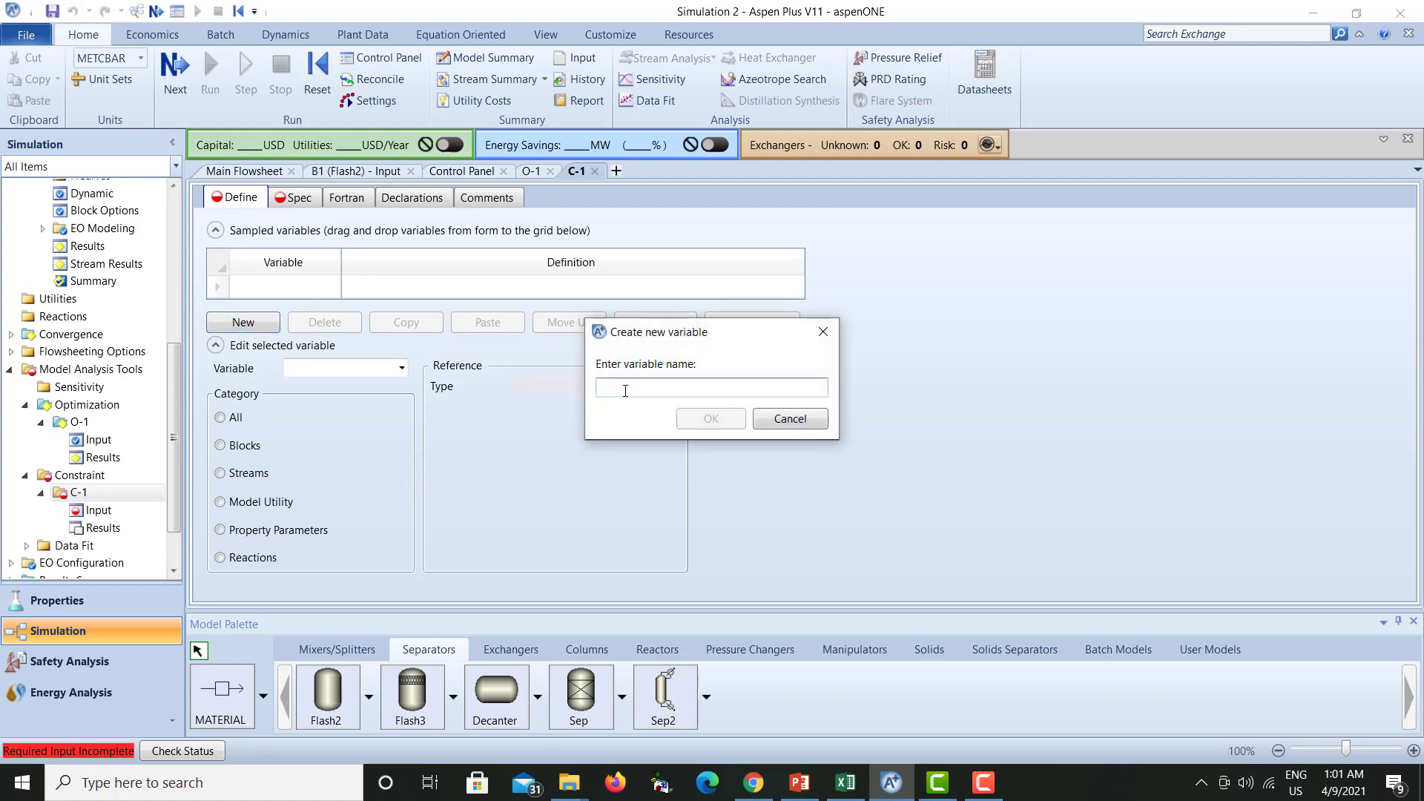
type("PRESSURE")
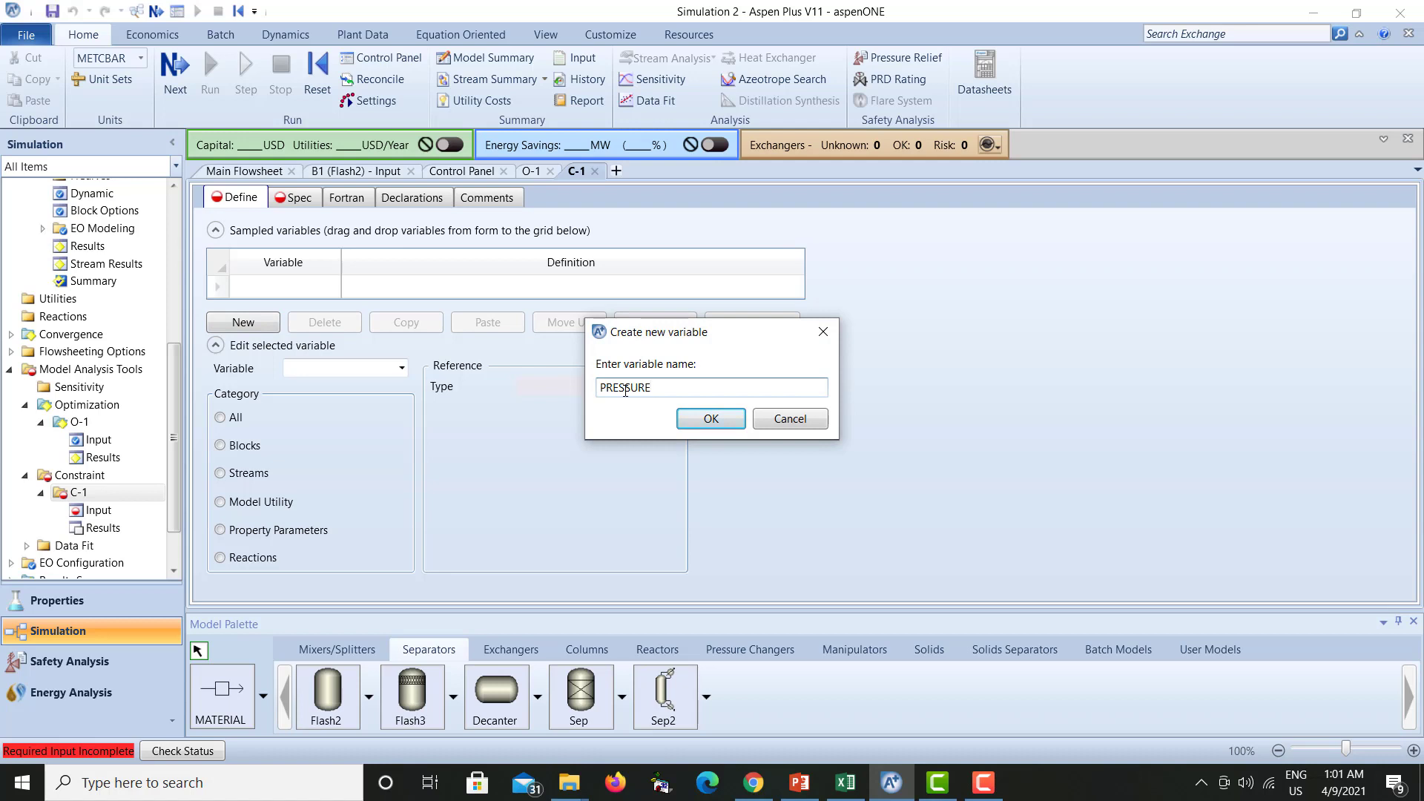
key("Return")
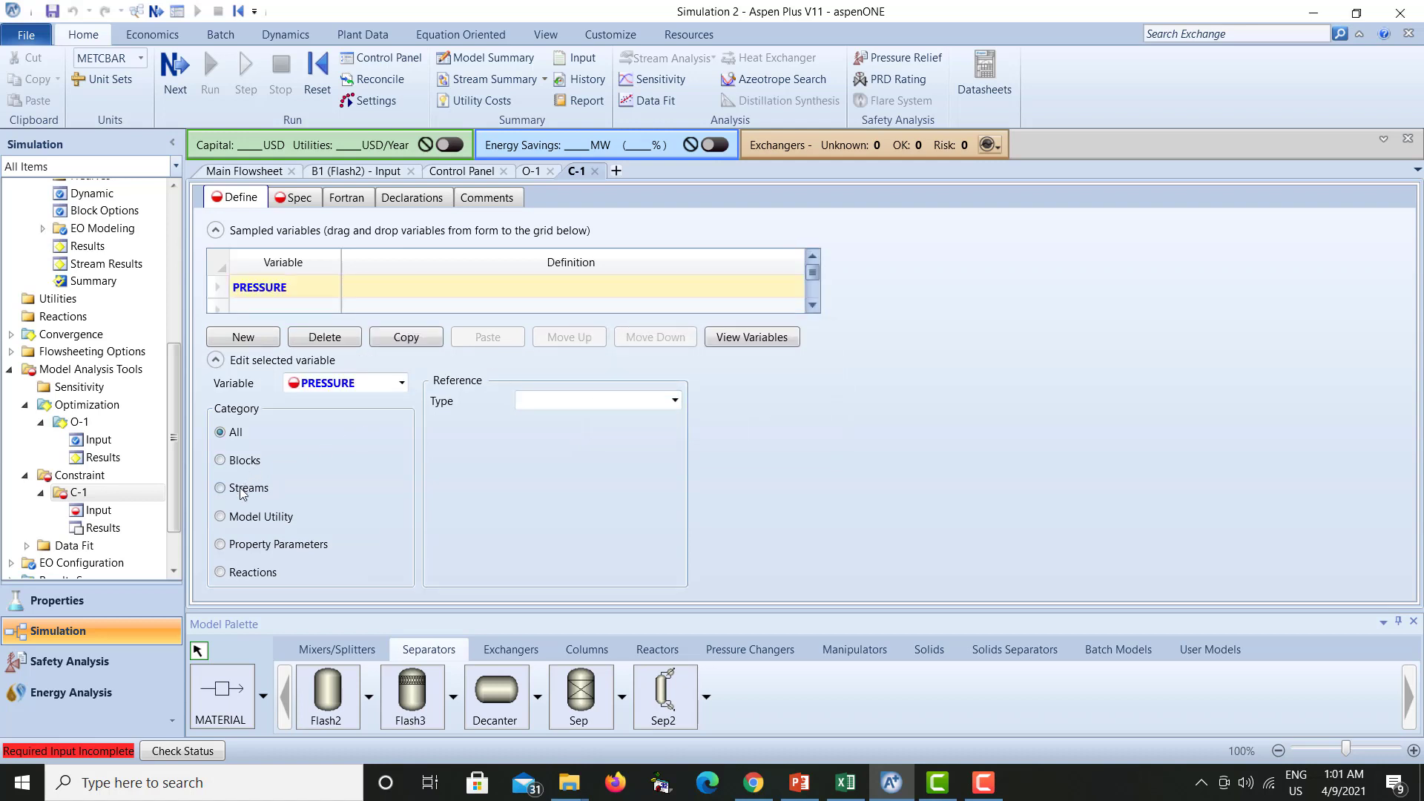
left_click(238, 461)
left_click(673, 400)
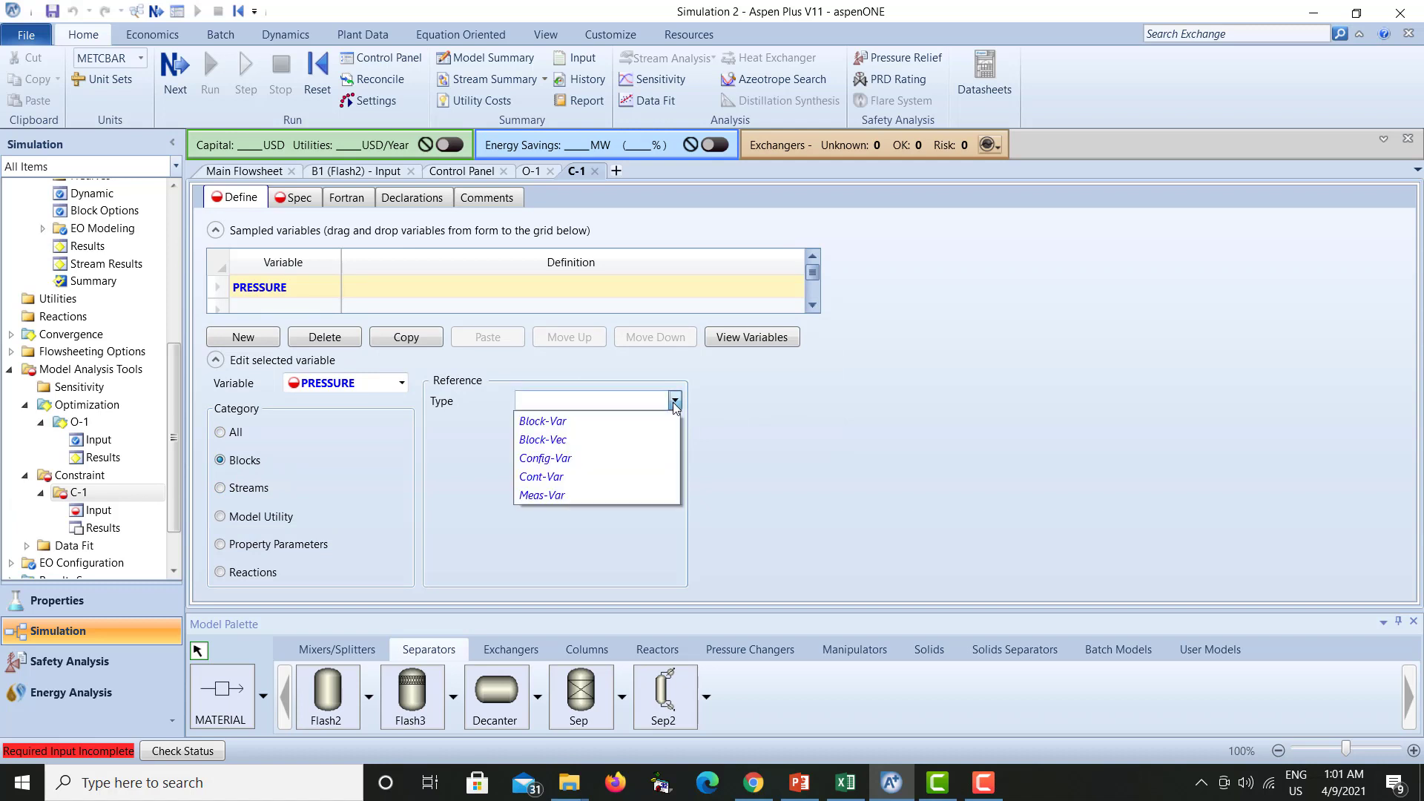
left_click(566, 423)
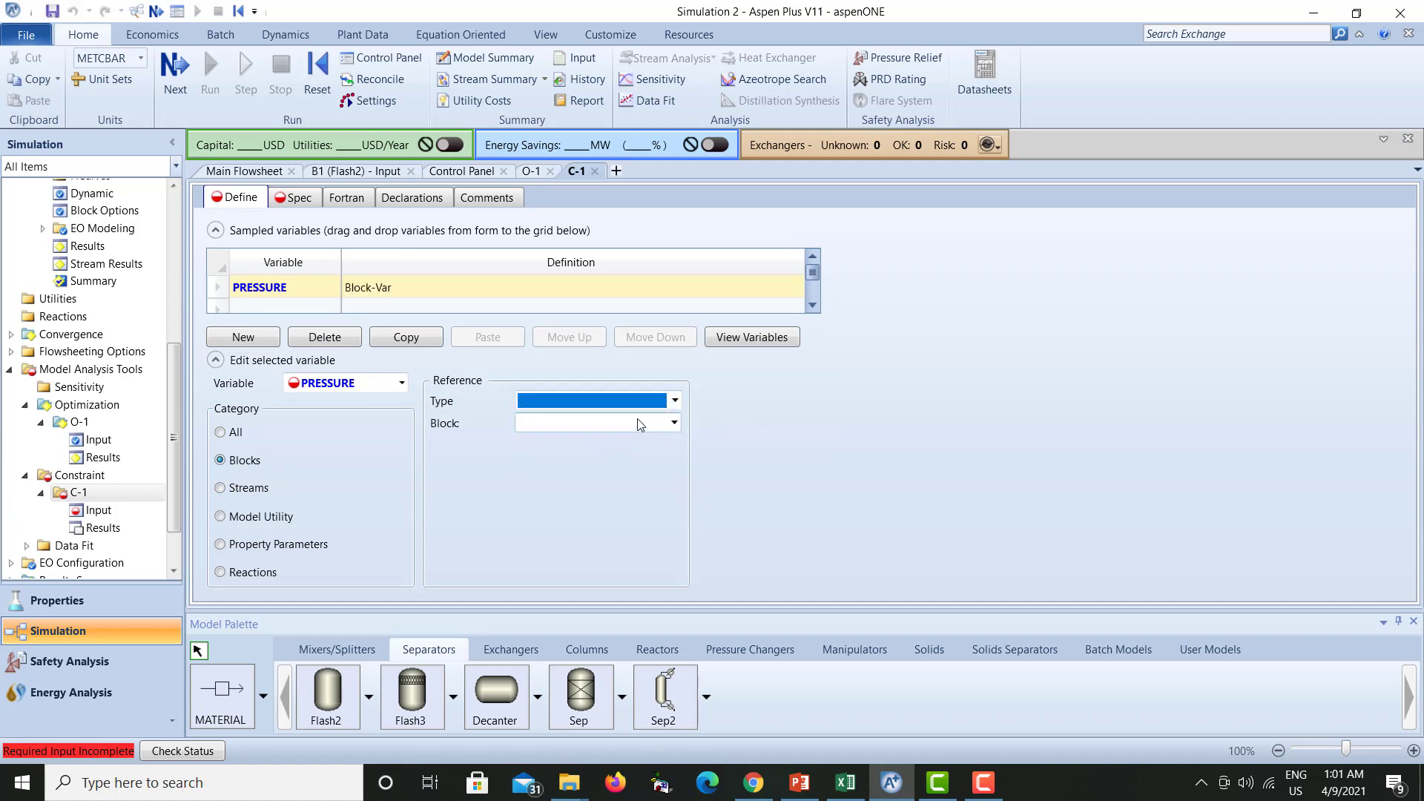
left_click(558, 445)
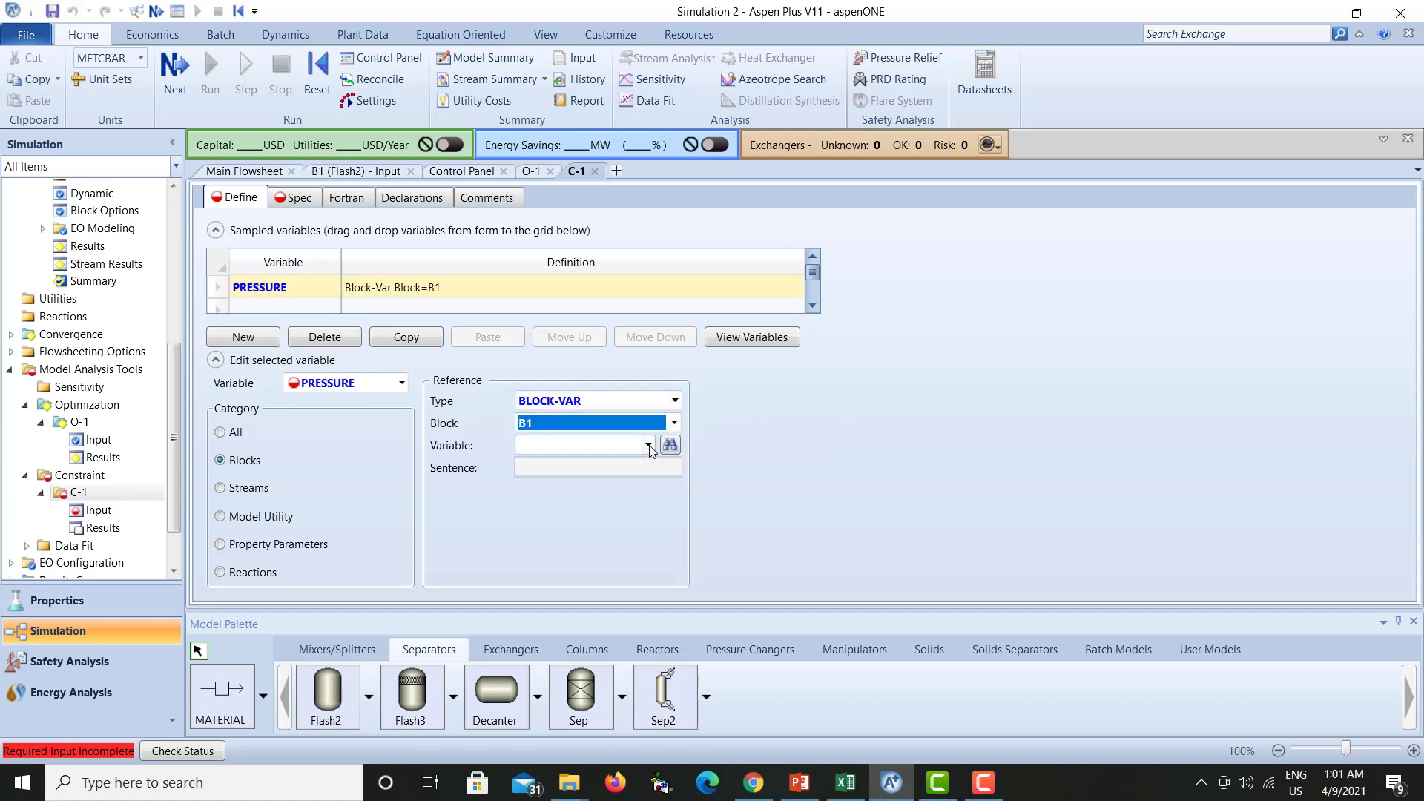
left_click(650, 445)
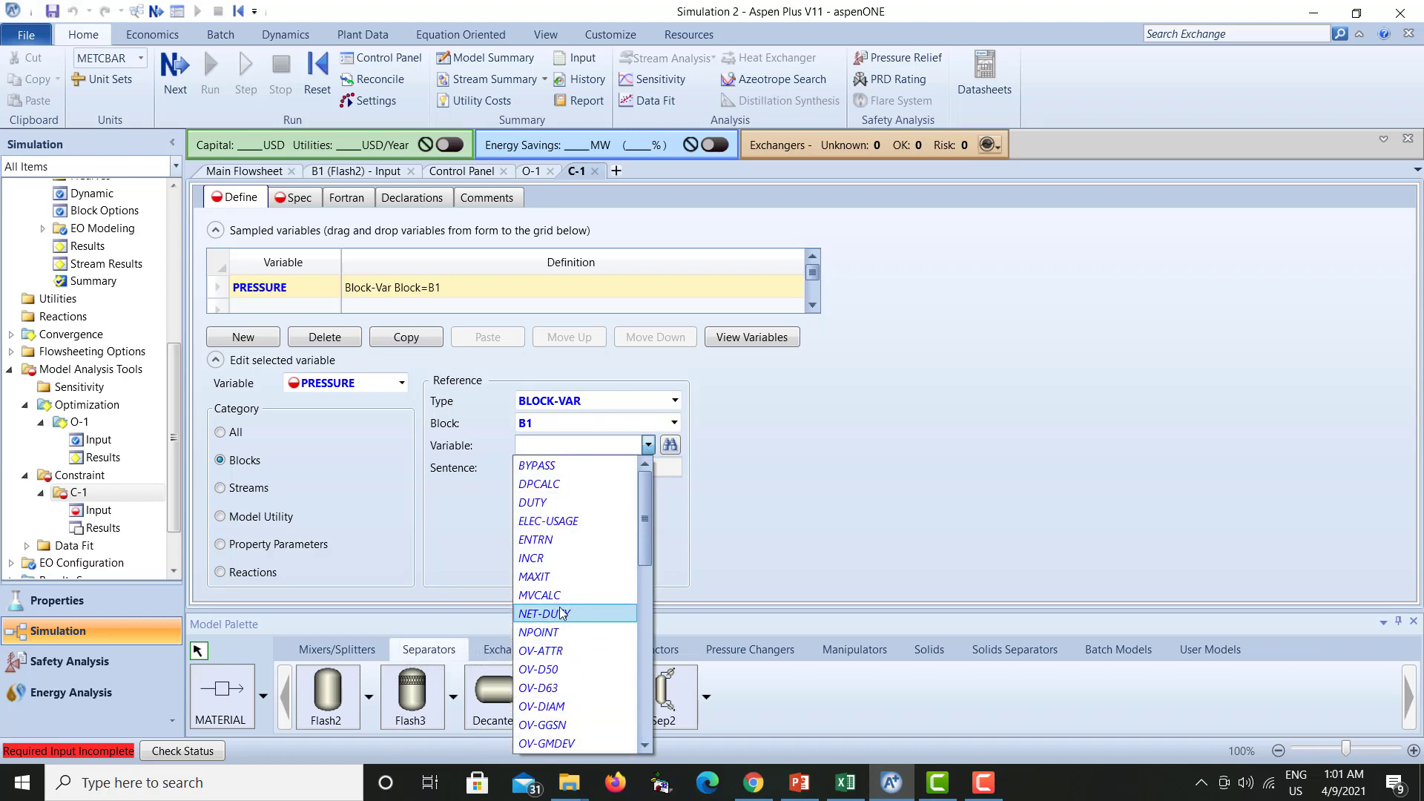
scroll(546, 698, "down", 3)
left_click(543, 707)
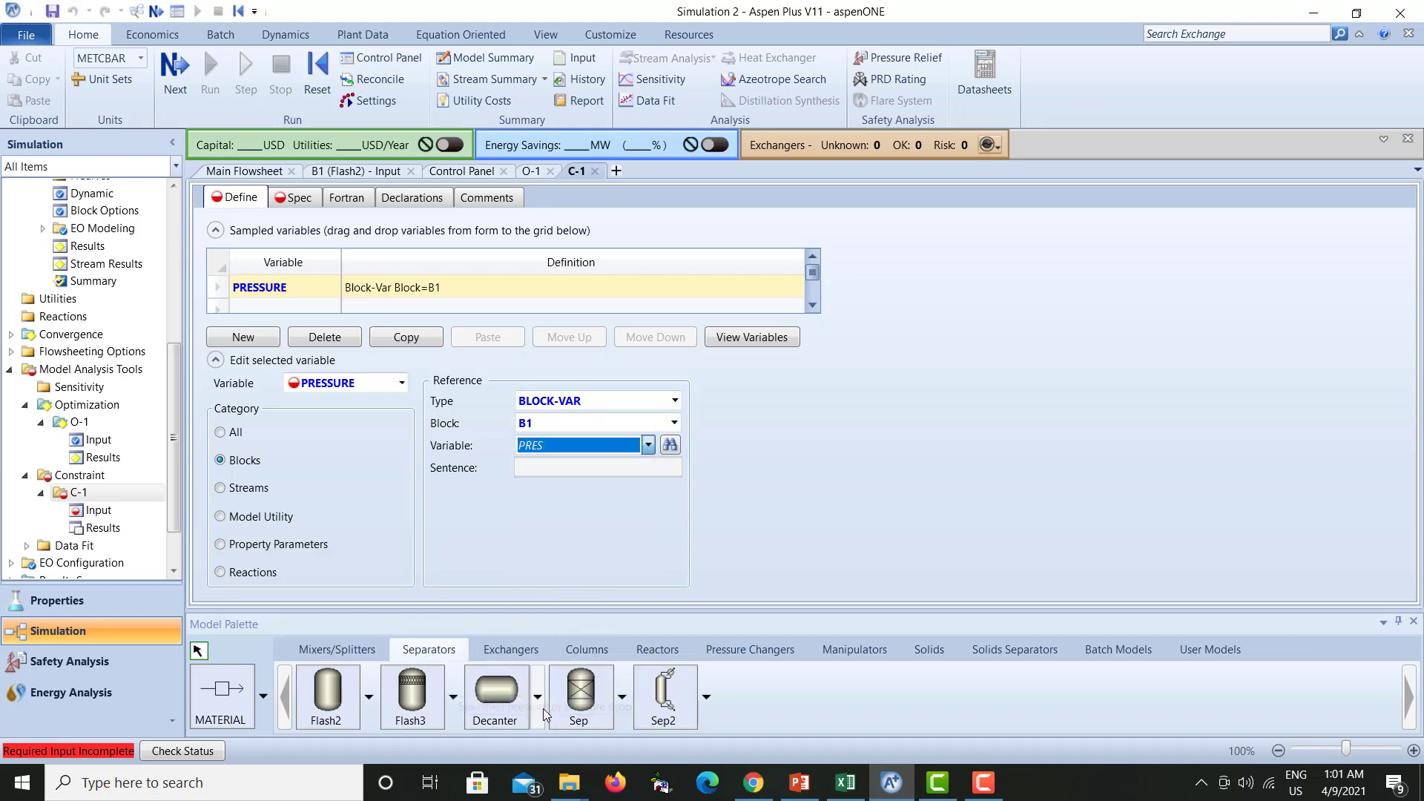
Enter Pressure as the specification expression of constraint C-1.
left_click(299, 196)
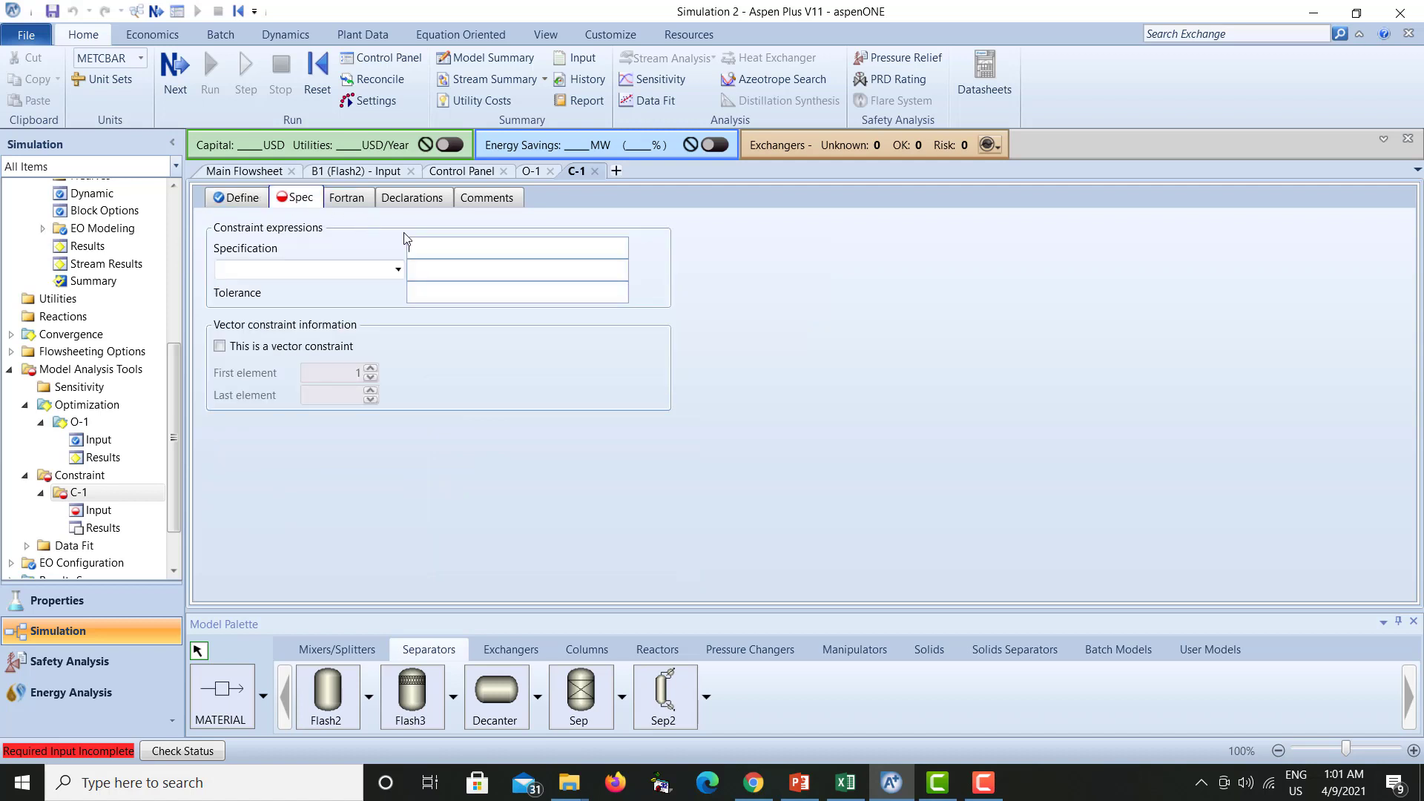
type("pre")
key("BackSpace")
key("BackSpace")
key("BackSpace")
type("pRE")
key("BackSpace")
key("BackSpace")
key("BackSpace")
key("BackSpace")
key("BackSpace")
key("BackSpace")
key("BackSpace")
key("Caps_Lock")
type("ressure")
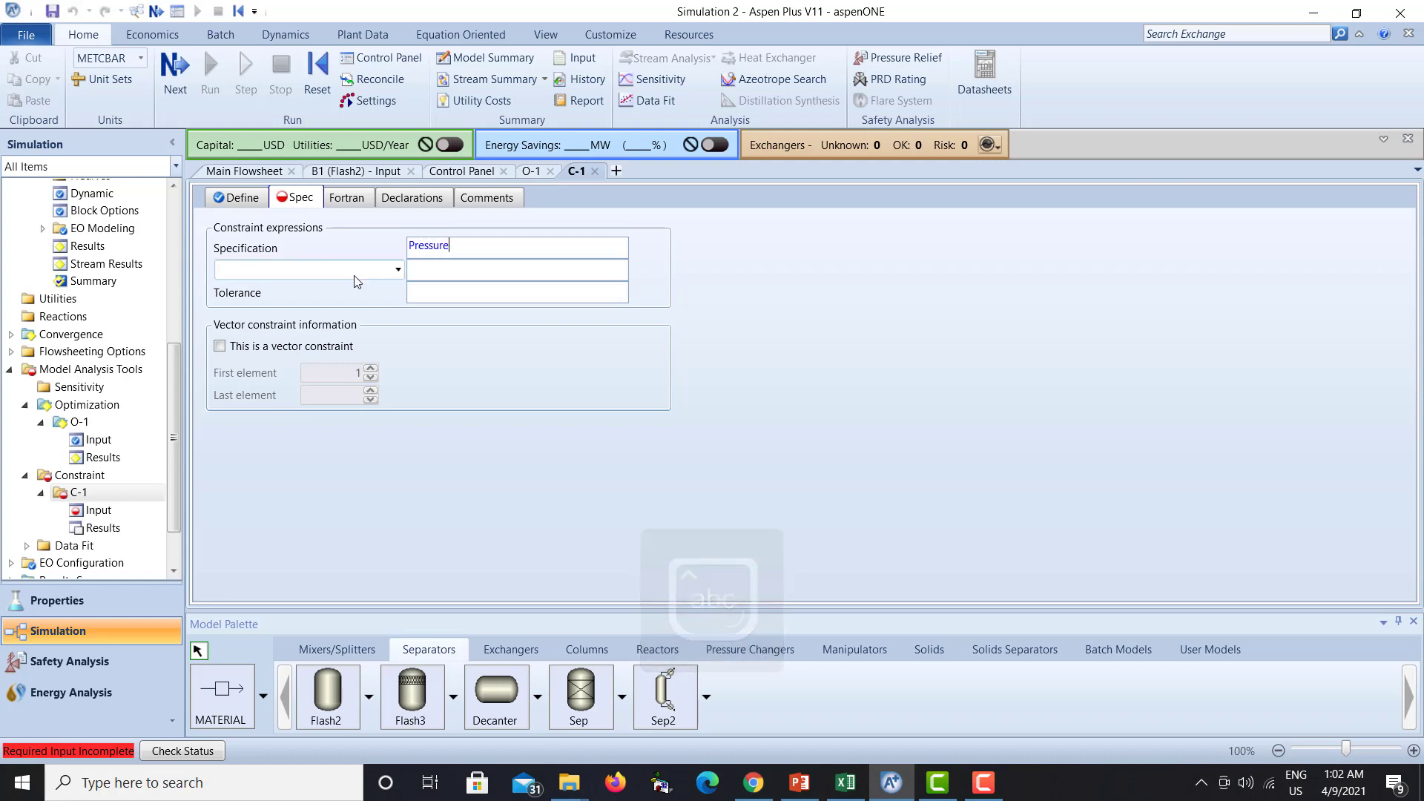
Set the C-1 specification to greater than or equal to 4, with a tolerance of 0.001.
left_click(393, 270)
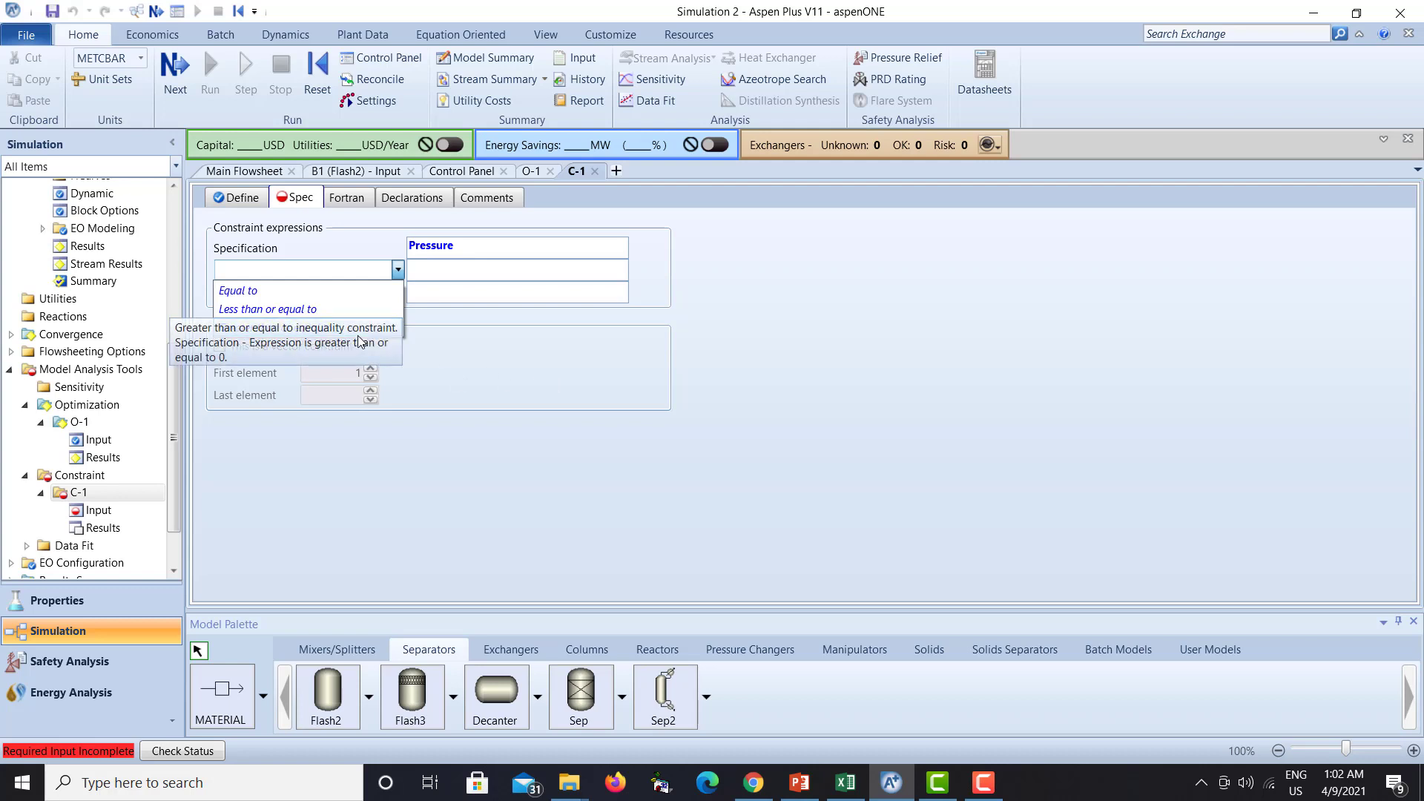
left_click(338, 338)
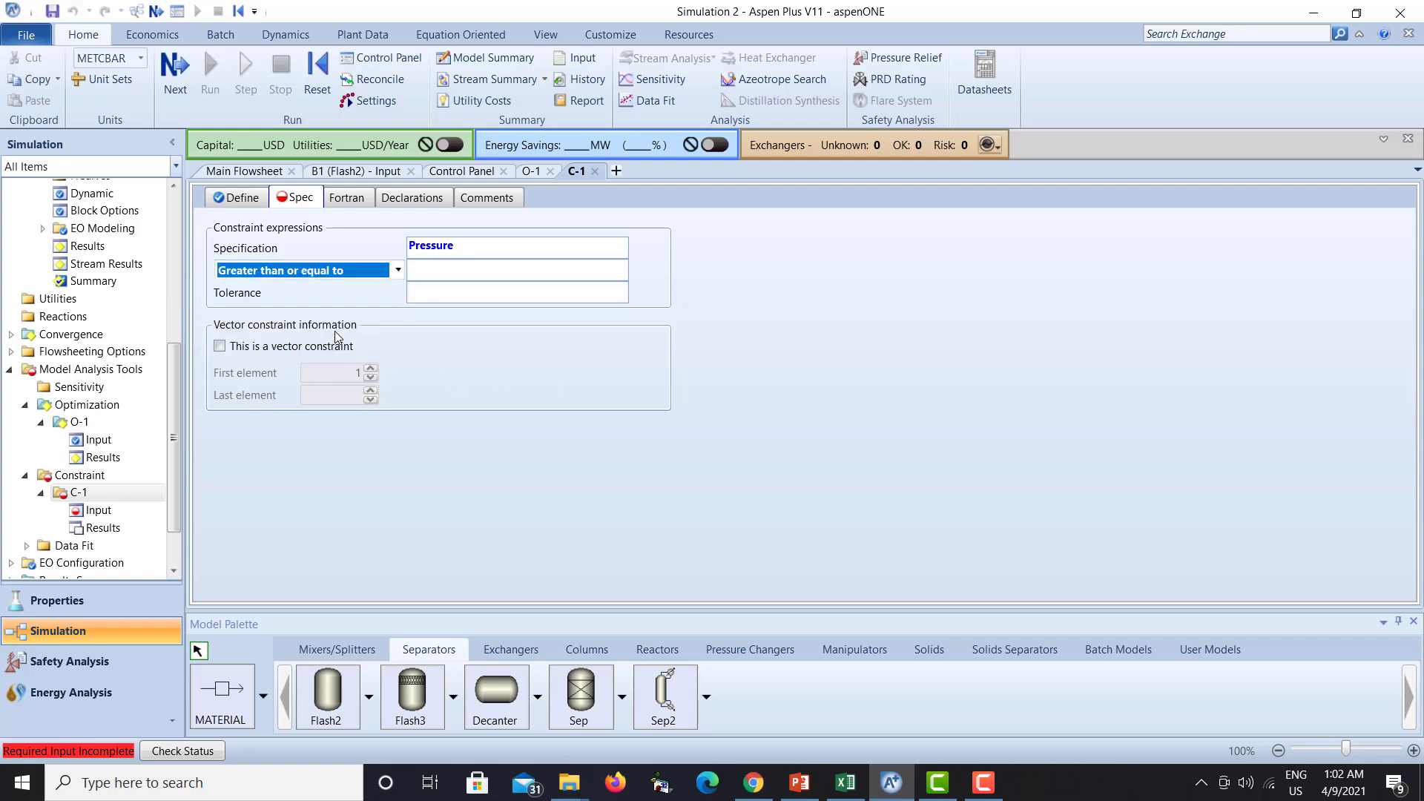
left_click(449, 269)
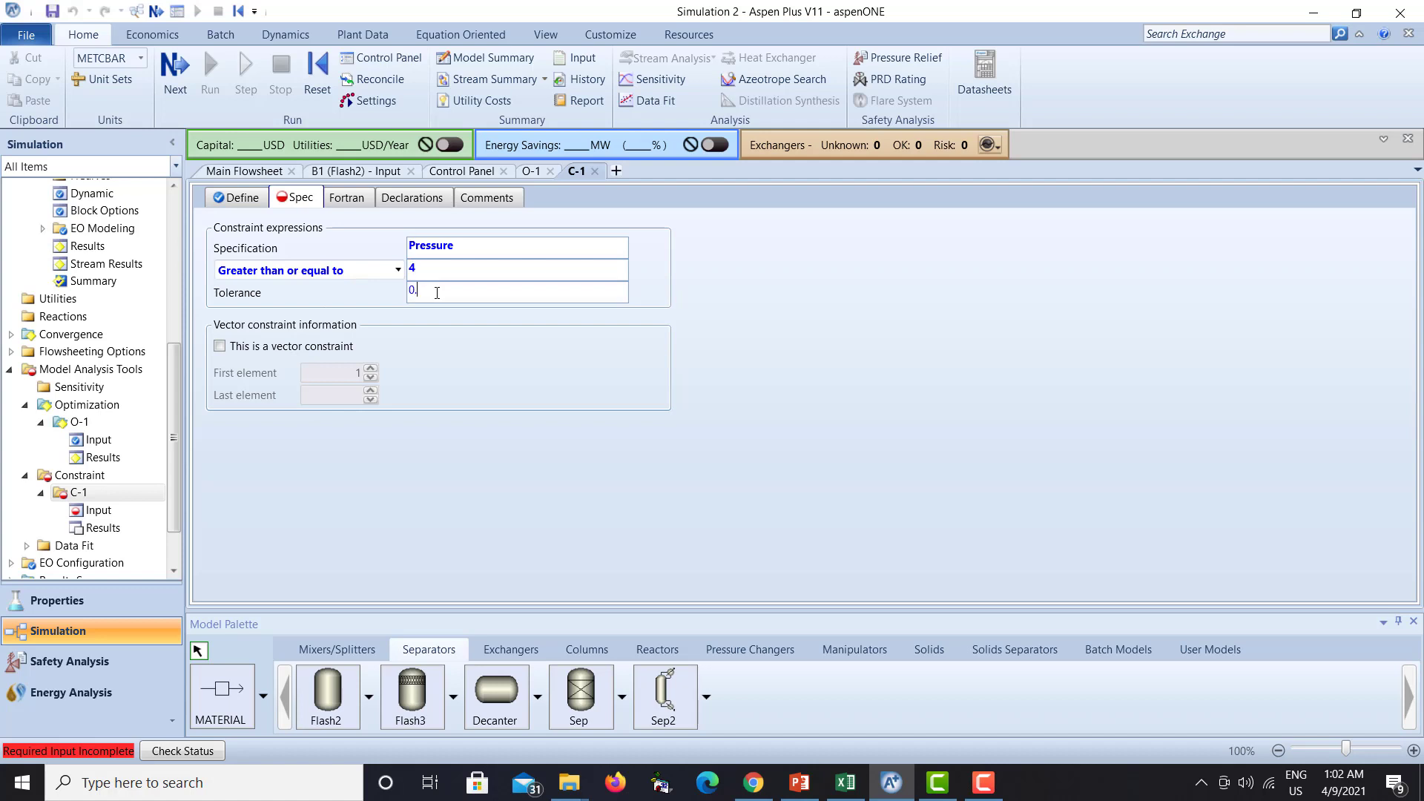
key("Return")
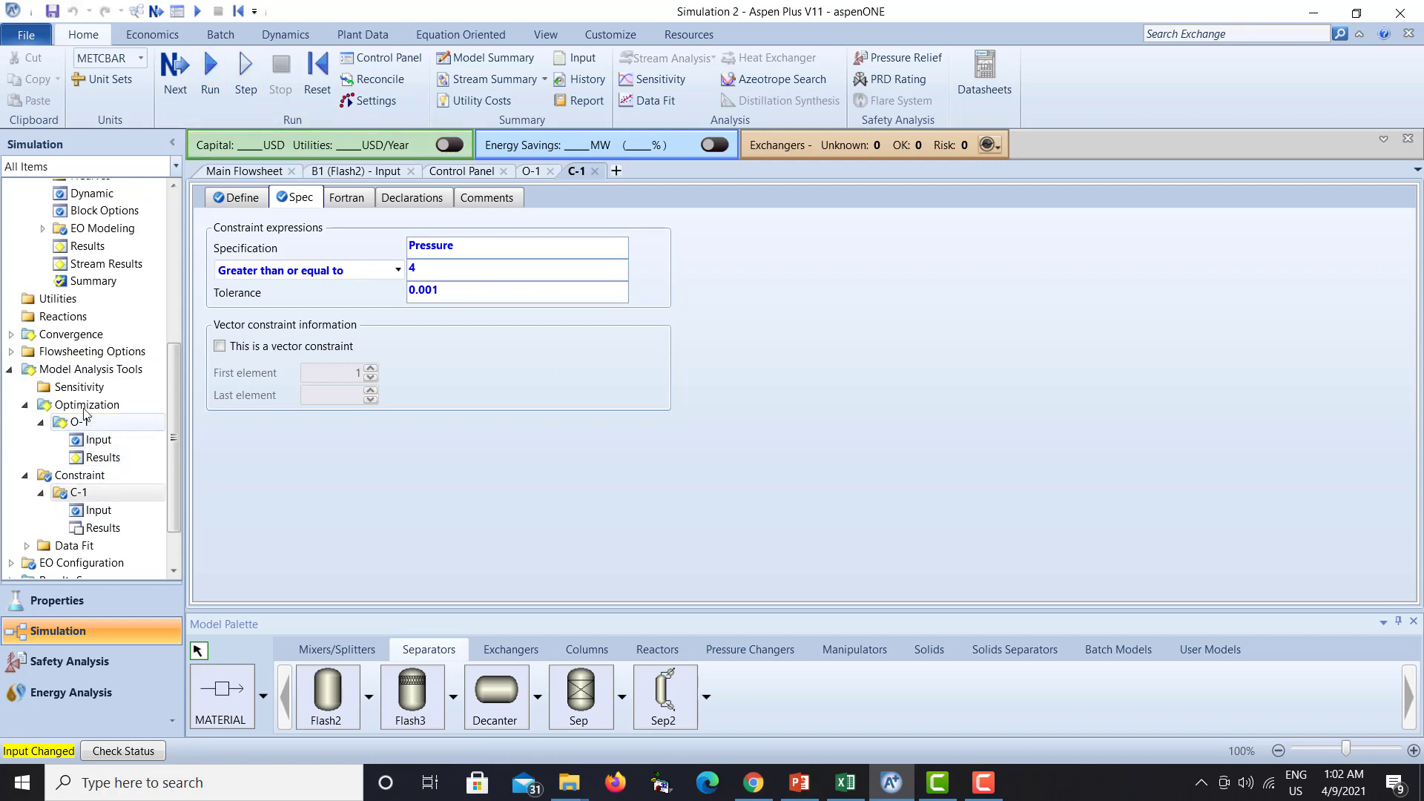
Add constraint C-1 to the selected constraints of optimization O-1.
left_click(96, 439)
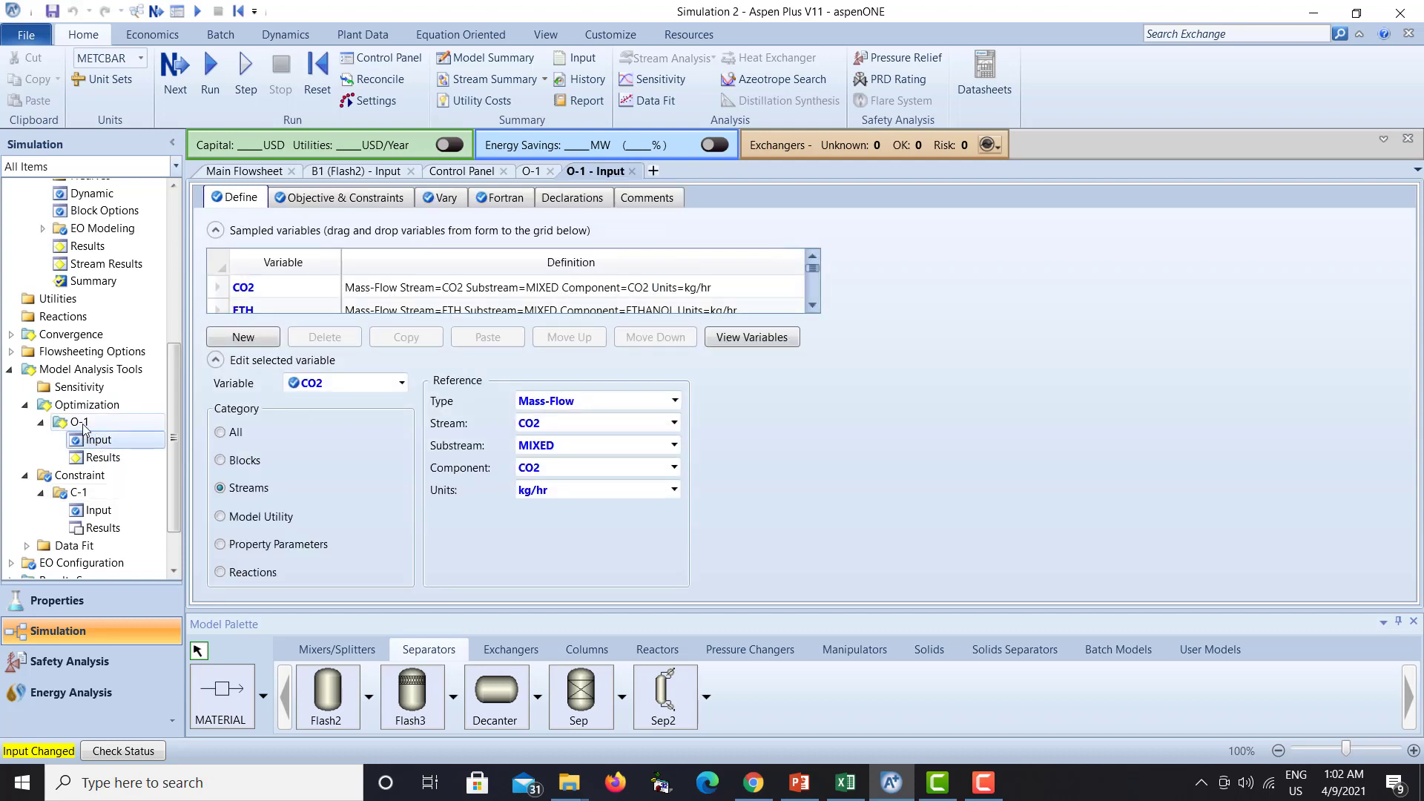
left_click(83, 425)
left_click(364, 197)
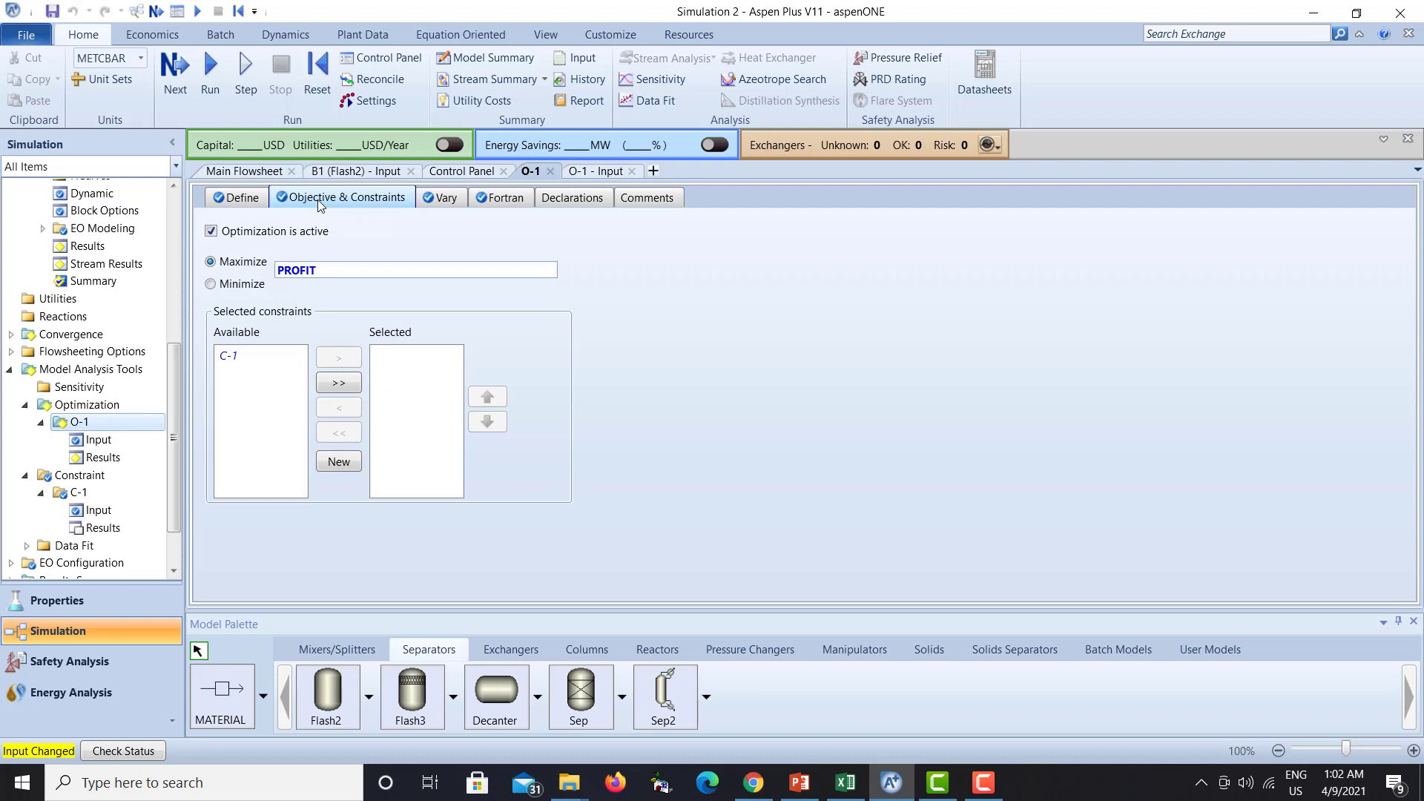
left_click(232, 357)
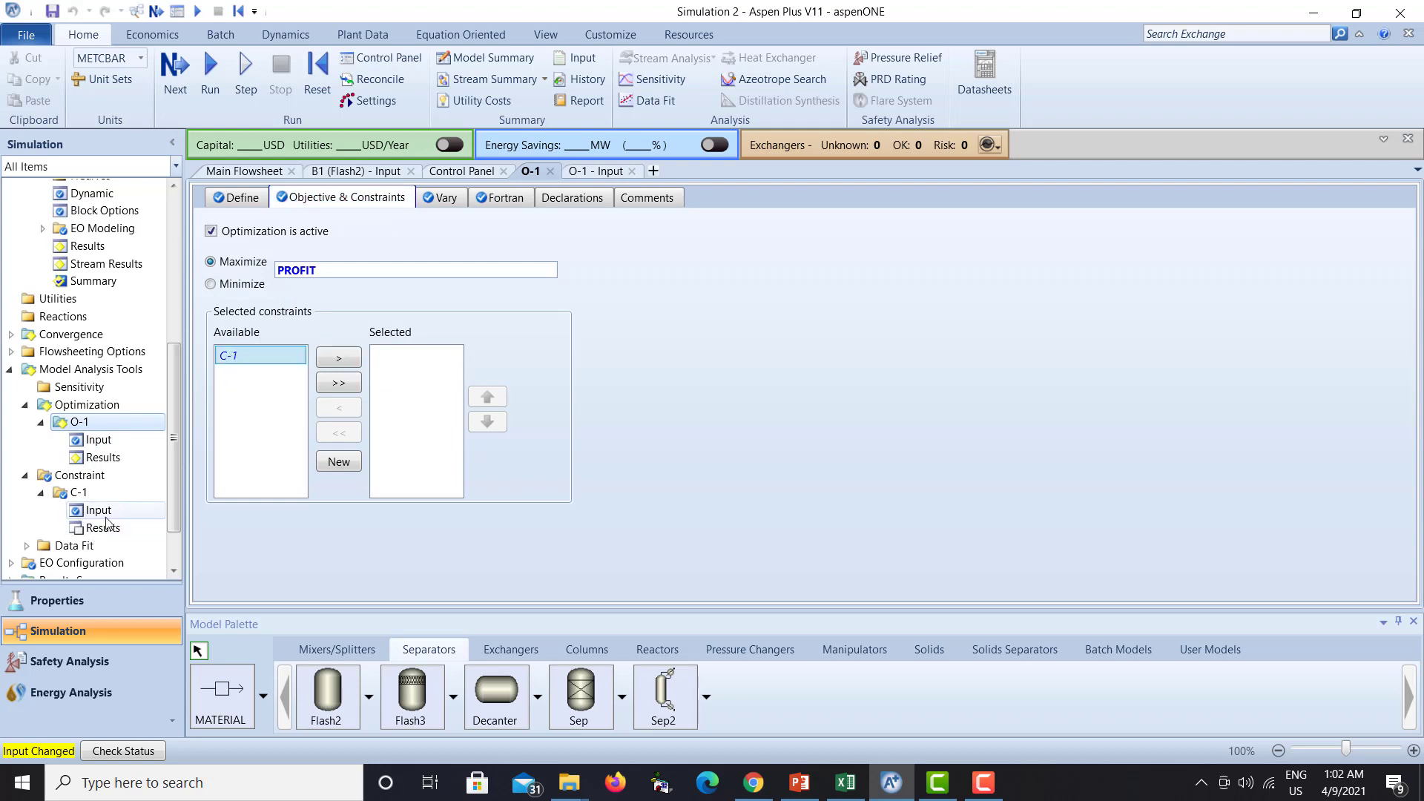
left_click(339, 355)
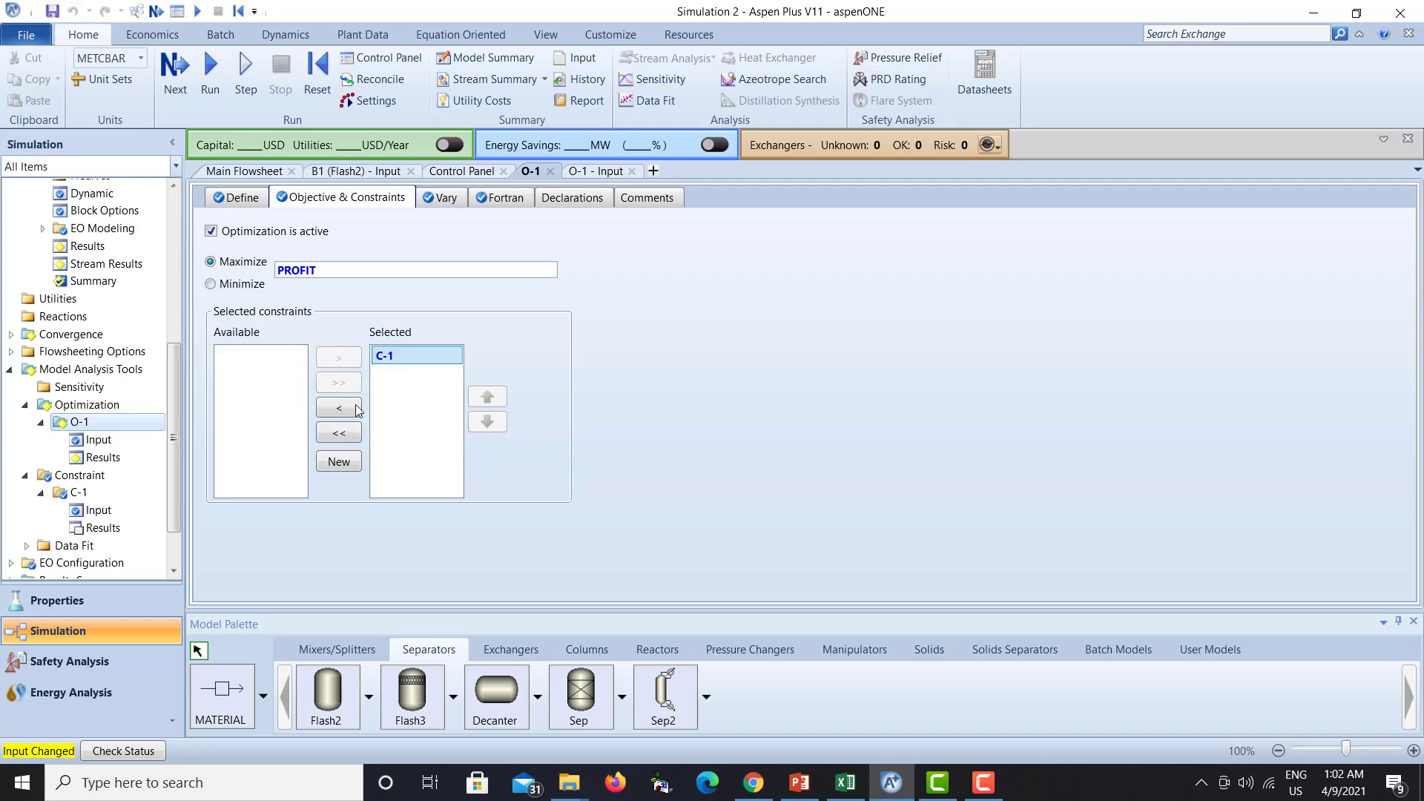
Run the simulation with the constraint applied and open the C-1 results to review the initial and final pressure.
left_click(176, 71)
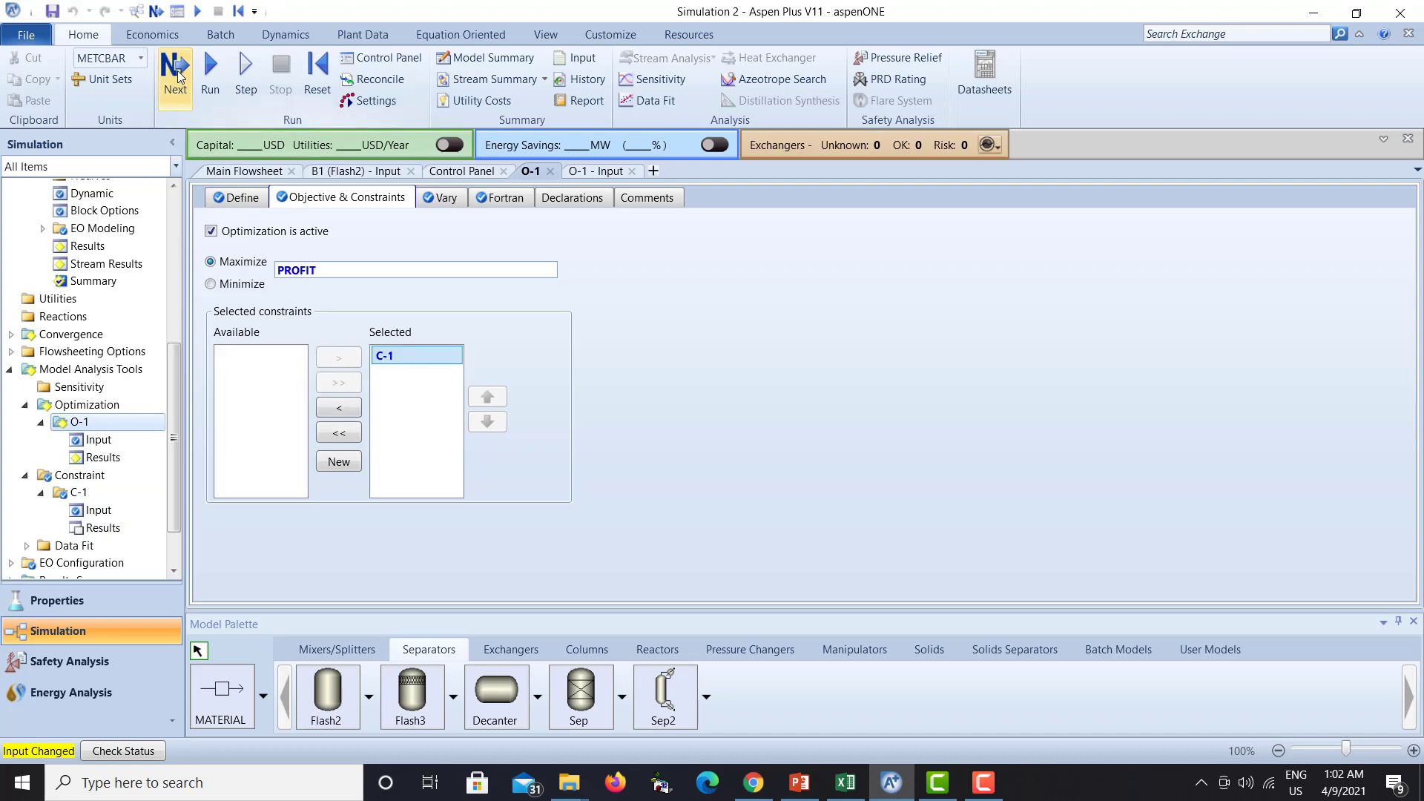
left_click(817, 429)
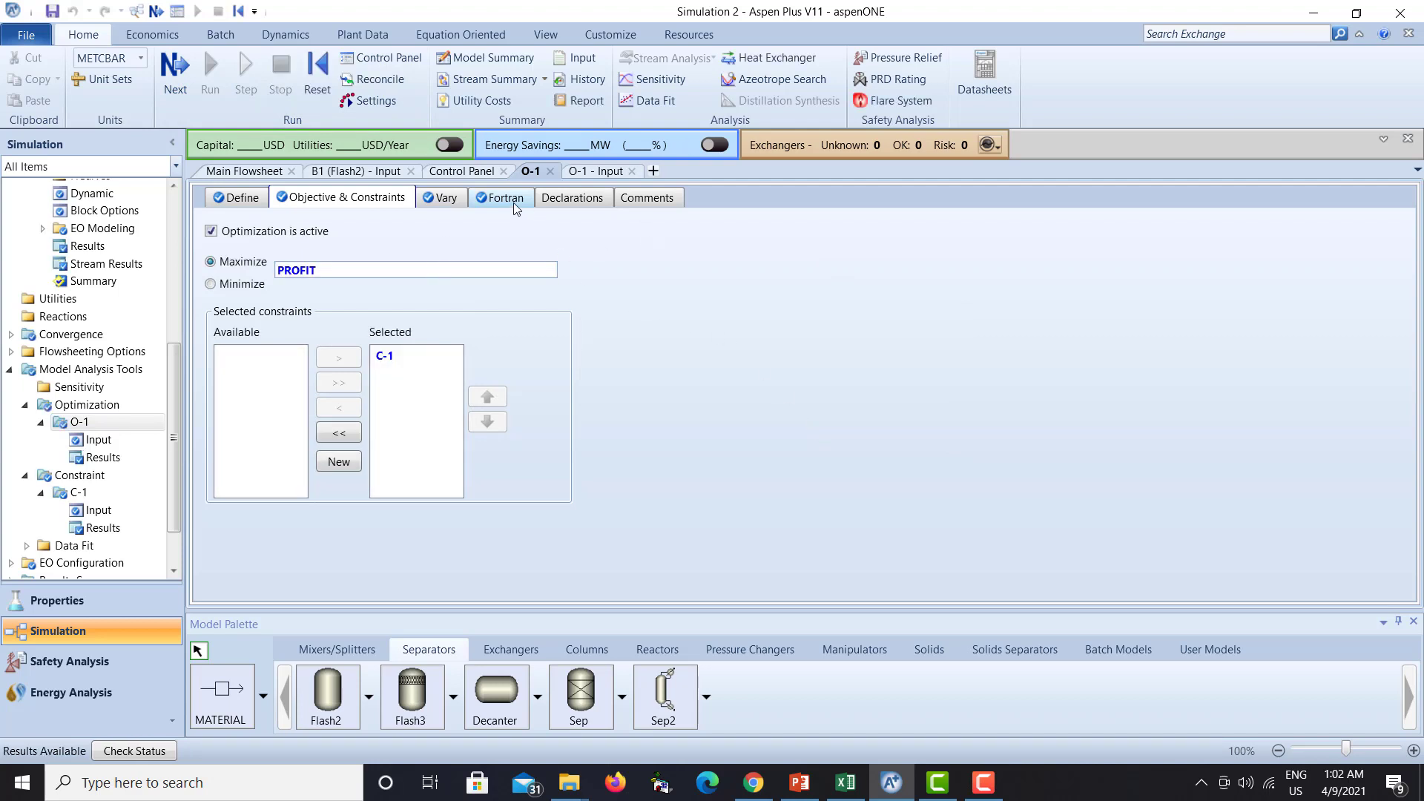
left_click(103, 528)
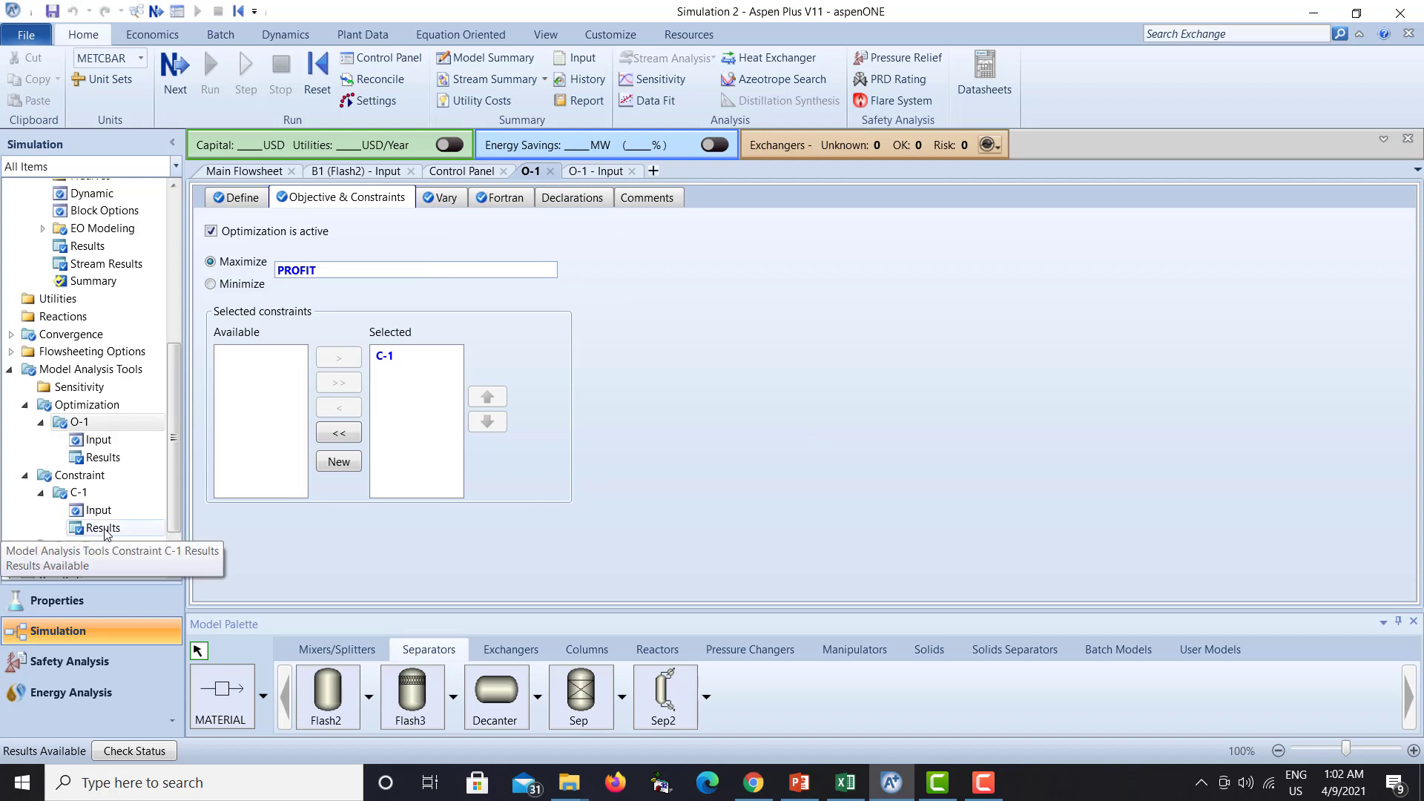
double_click(103, 528)
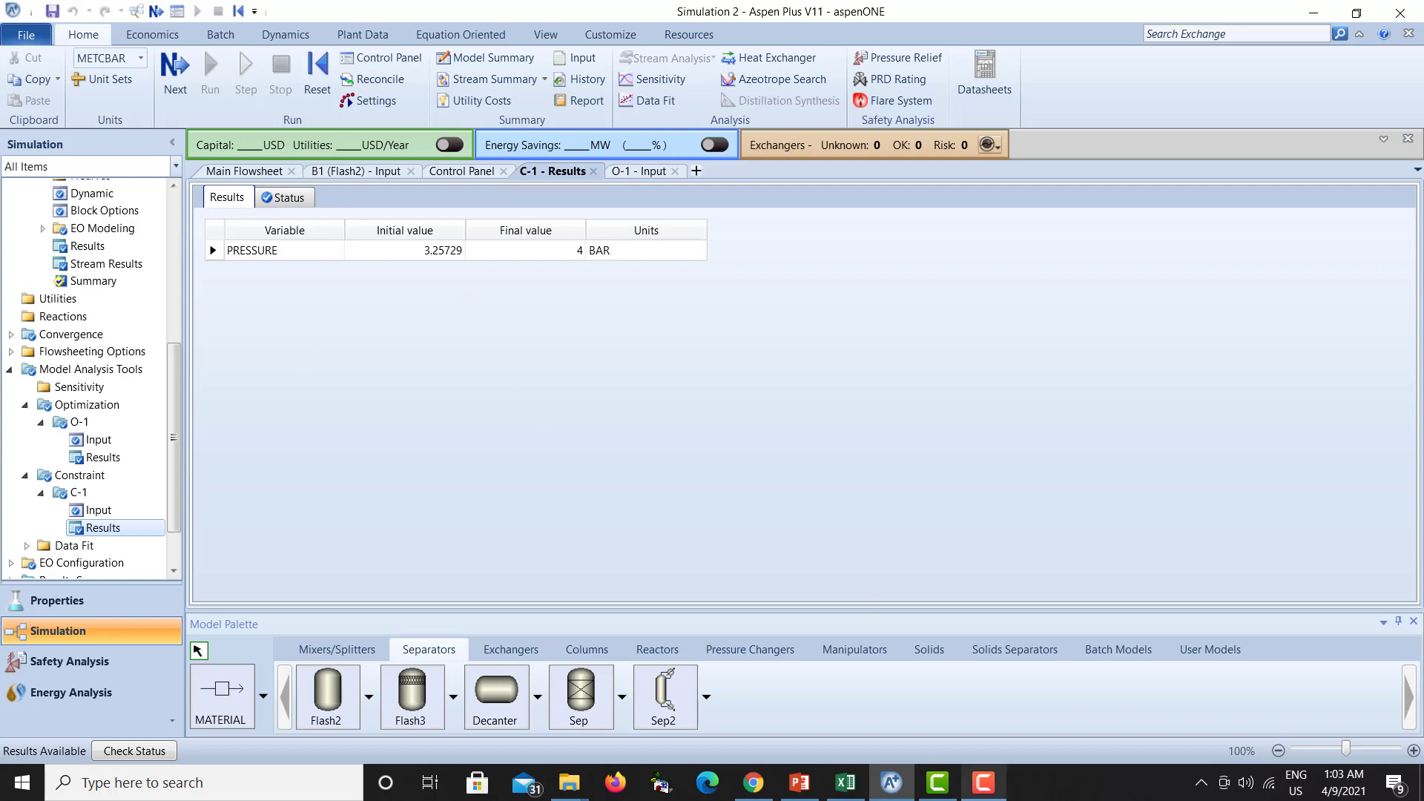
mouse_move(982, 784)
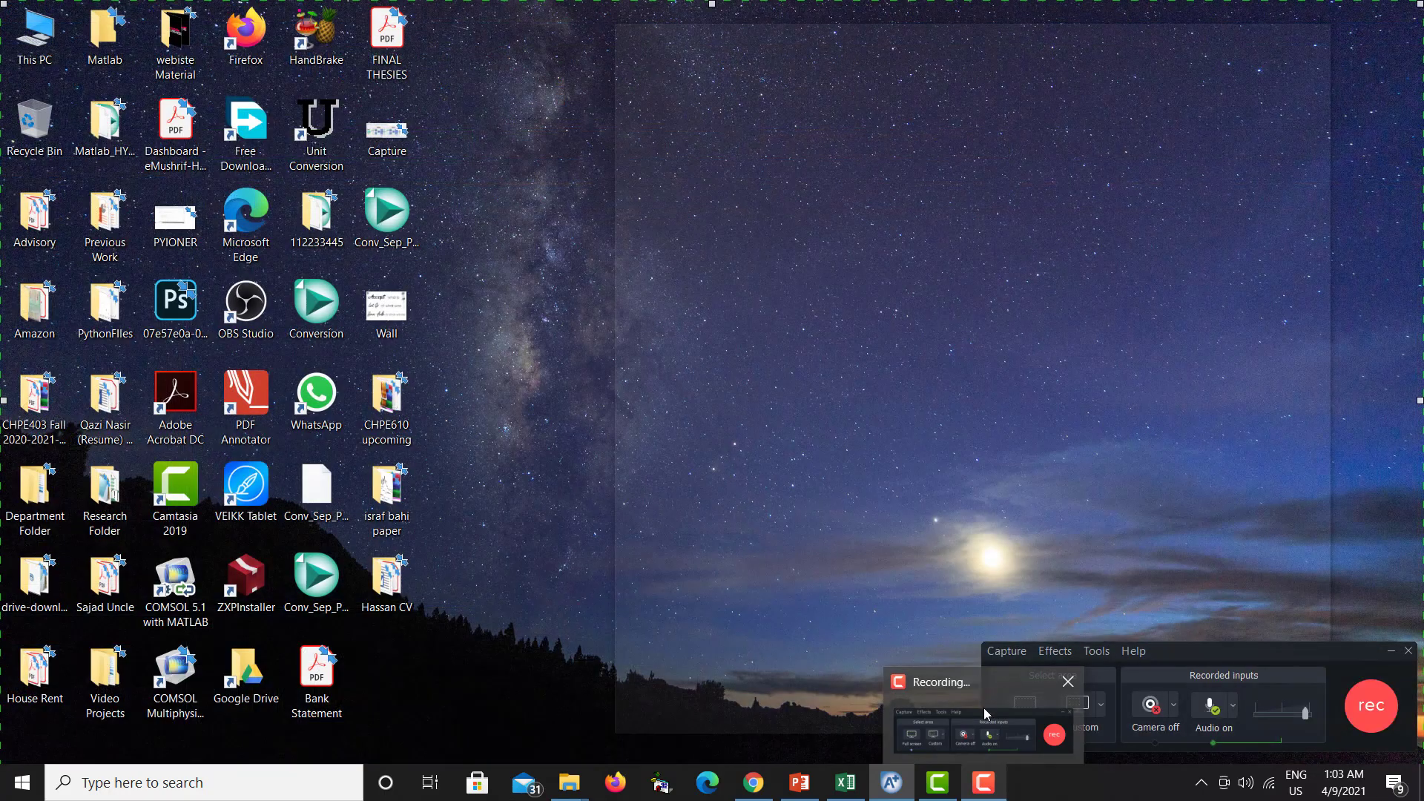
left_click(992, 692)
left_click(1384, 709)
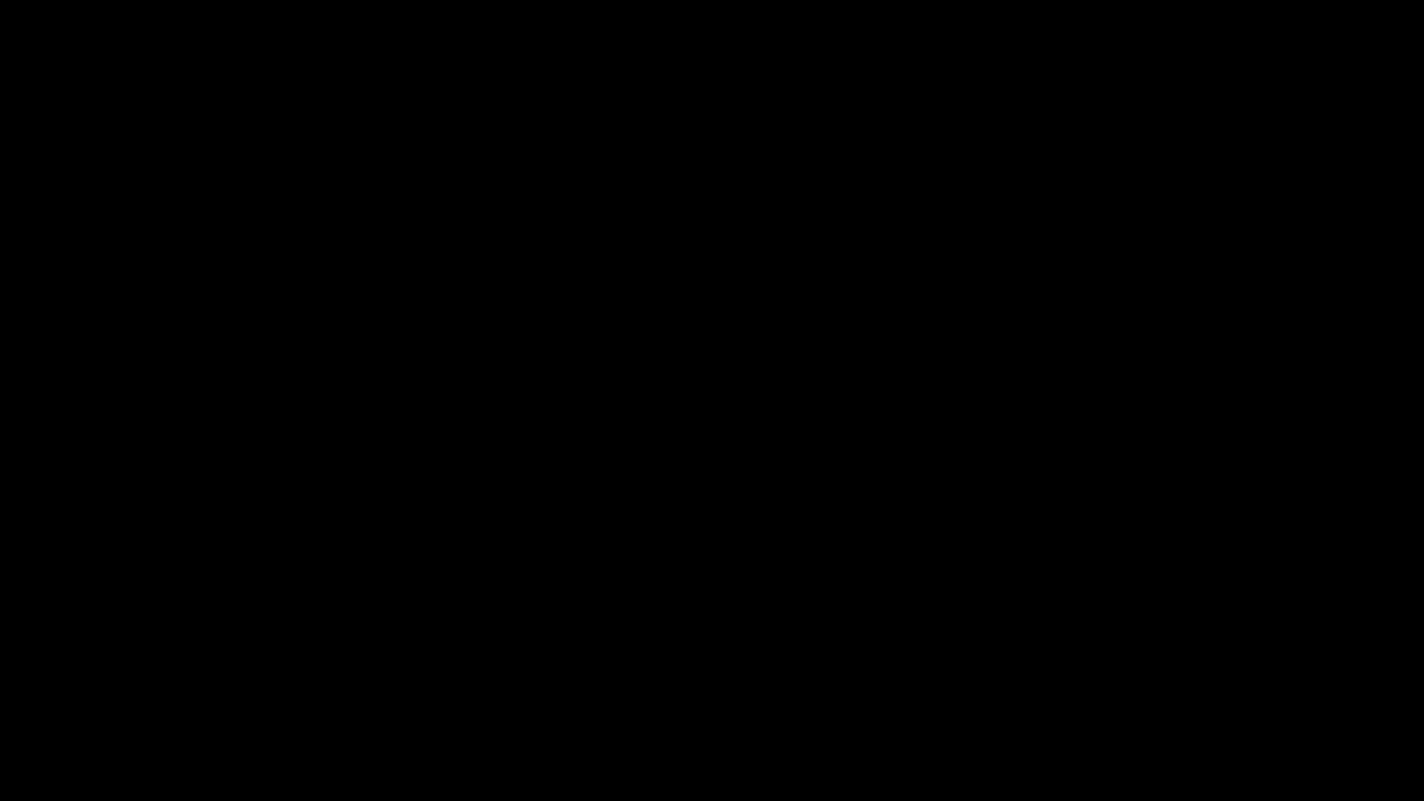